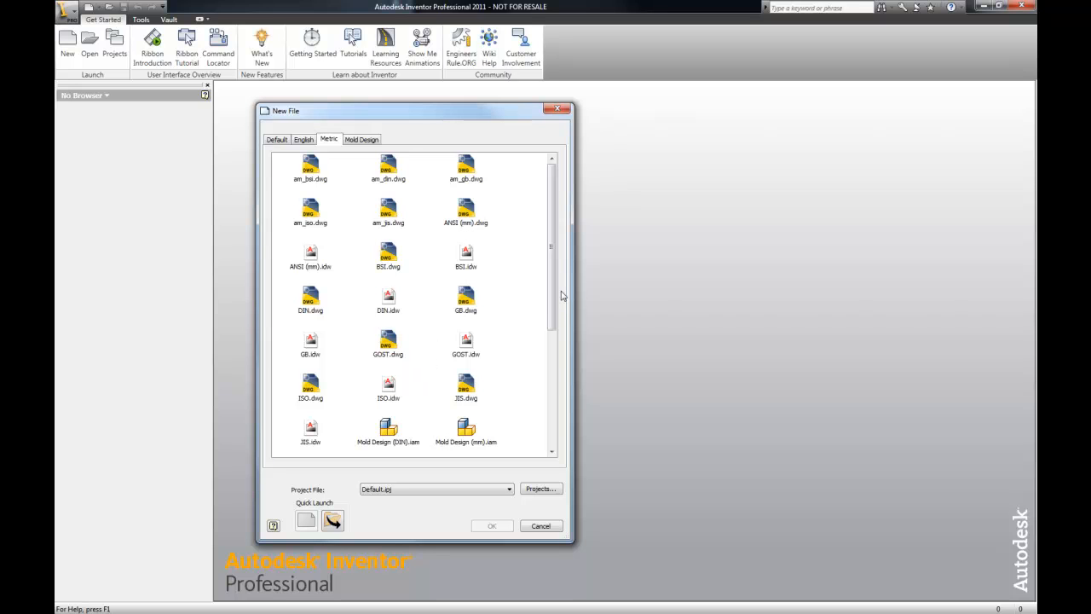
Create a new metric part from the Standard (mm).ipt template.
{"action": "left_click_drag", "start_coordinate": [549, 309], "coordinate": [540, 371]}
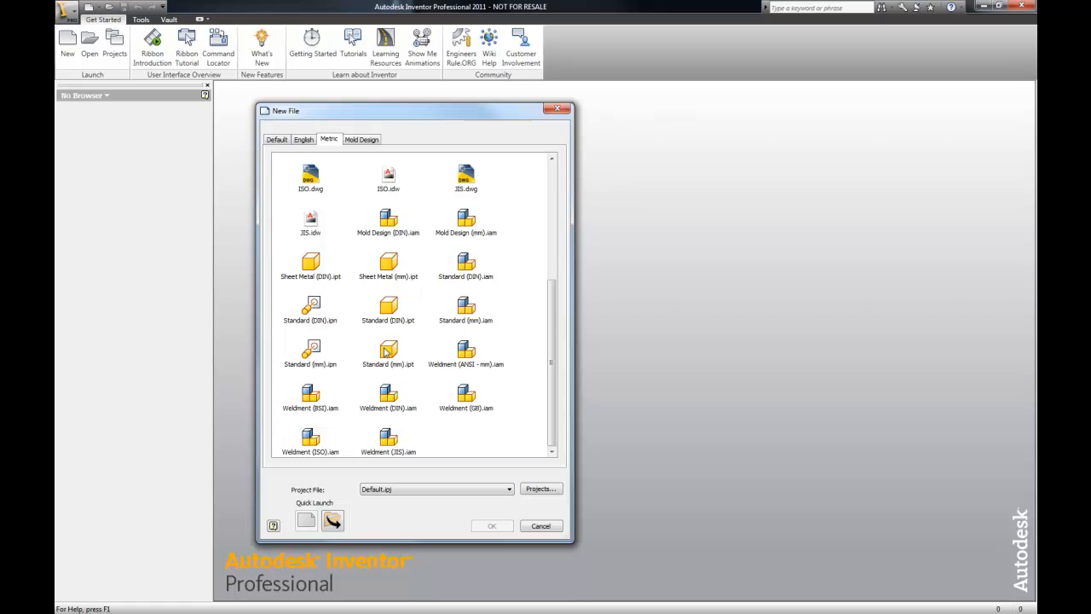
{"action": "left_click", "coordinate": [389, 352]}
{"action": "left_click", "coordinate": [492, 526]}
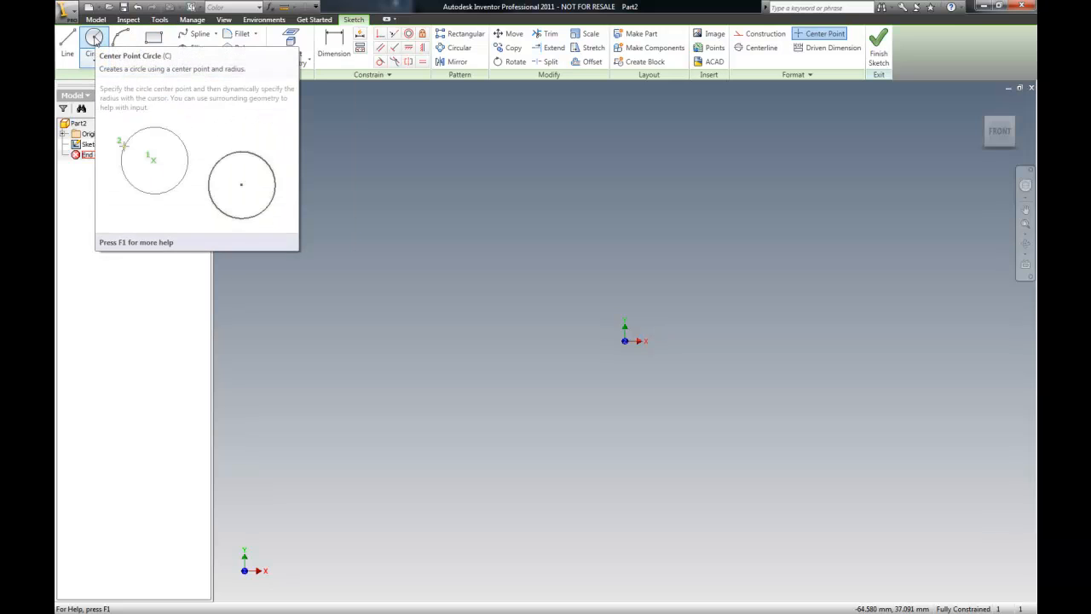
Sketch a circle 25 mm in diameter centred on the origin.
{"action": "left_click", "coordinate": [94, 39]}
{"action": "left_click", "coordinate": [625, 341]}
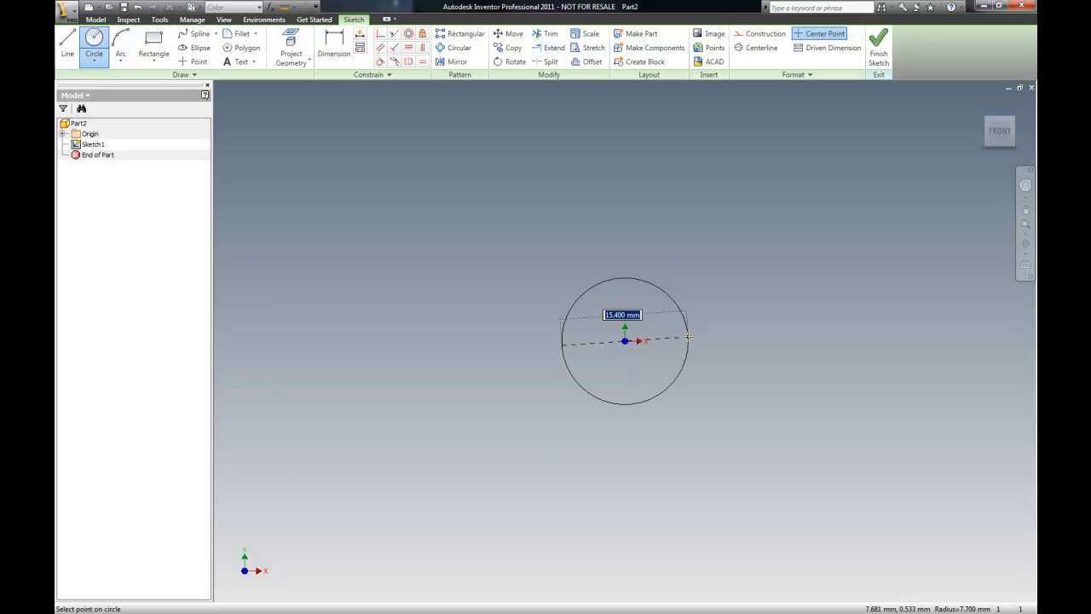
{"action": "type", "text": "25"}
{"action": "key", "text": "Return"}
Sketch a second, concentric circle 30 mm in diameter around the first and end the circle command.
{"action": "scroll", "coordinate": [577, 243], "scroll_direction": "down", "scroll_amount": 3}
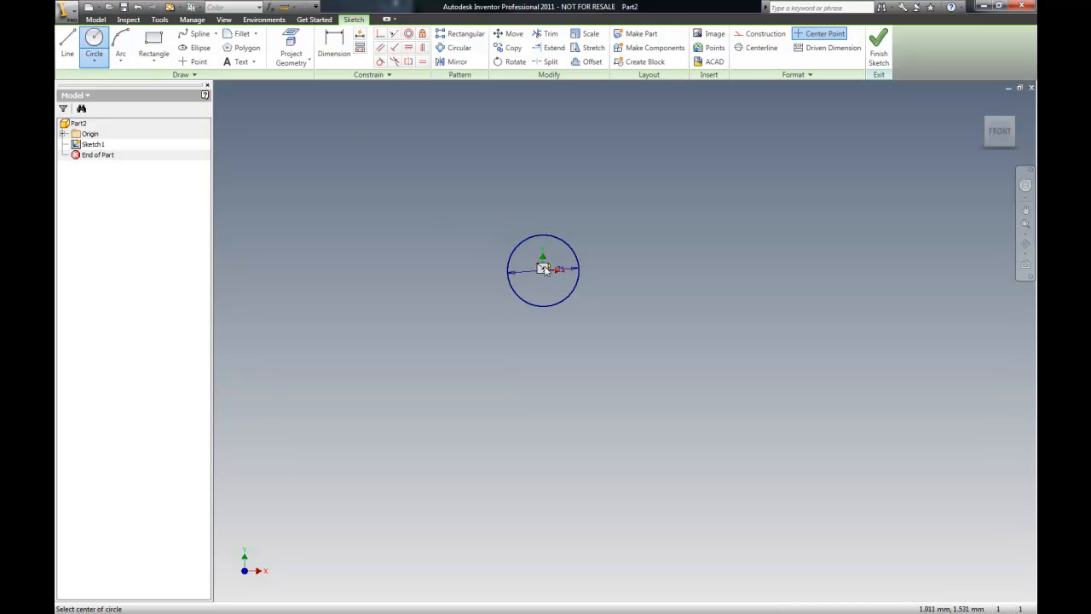
{"action": "scroll", "coordinate": [592, 234], "scroll_direction": "up", "scroll_amount": 4}
{"action": "scroll", "coordinate": [593, 235], "scroll_direction": "down", "scroll_amount": 9}
{"action": "scroll", "coordinate": [621, 237], "scroll_direction": "up", "scroll_amount": 4}
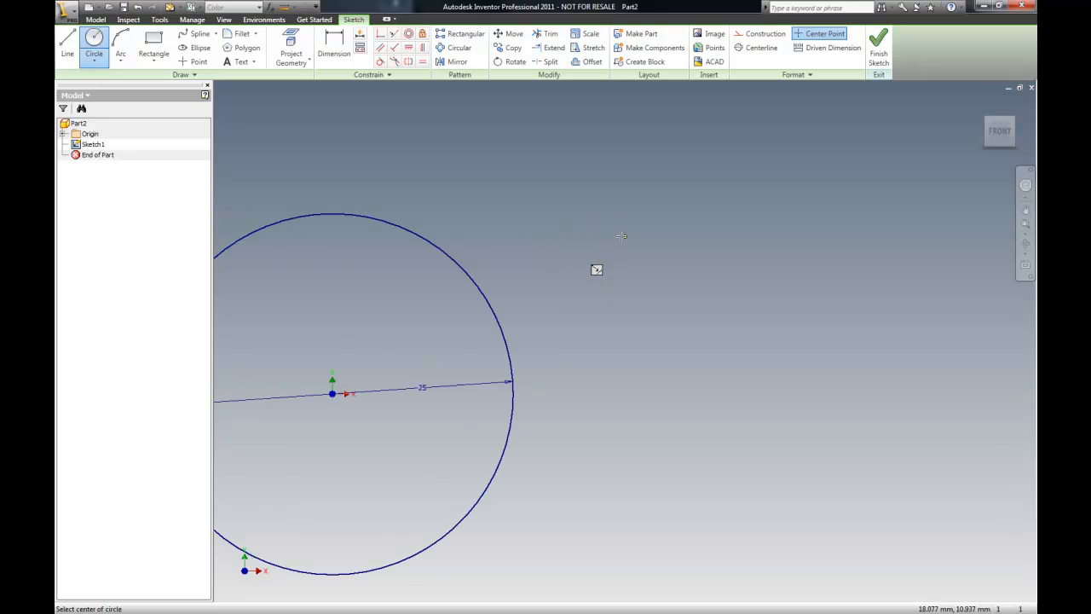
{"action": "left_click", "coordinate": [457, 329]}
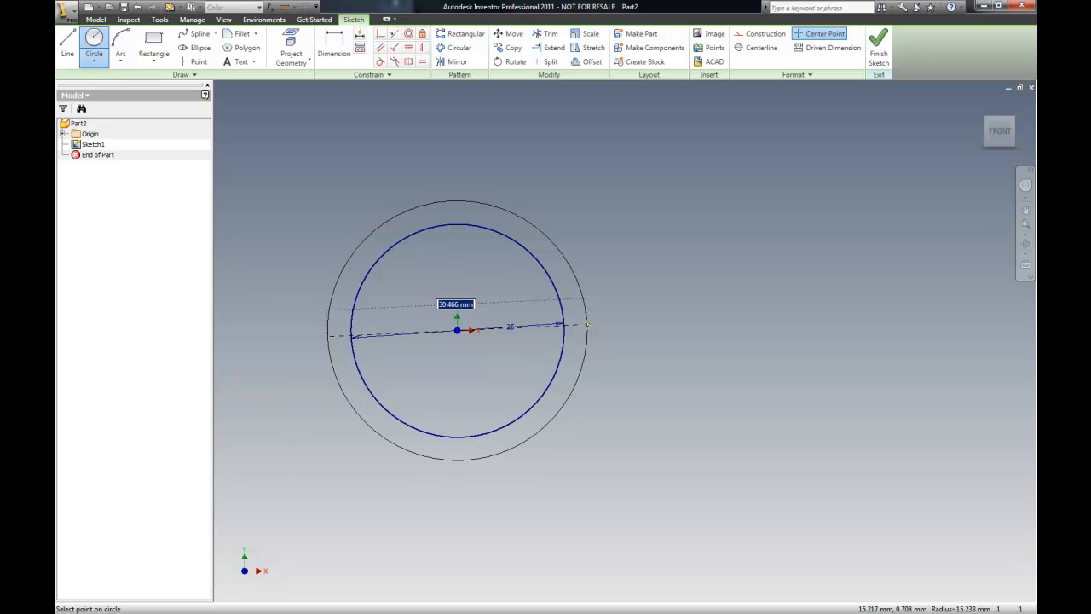
{"action": "type", "text": "15"}
{"action": "key", "text": "Return"}
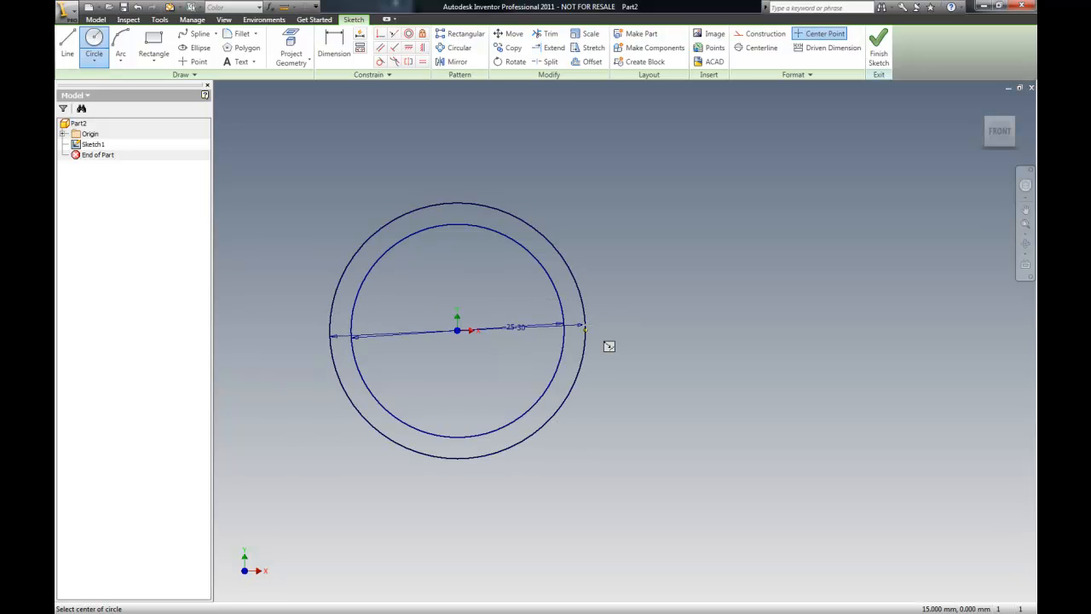
{"action": "scroll", "coordinate": [639, 213], "scroll_direction": "up", "scroll_amount": 5}
{"action": "scroll", "coordinate": [681, 259], "scroll_direction": "down", "scroll_amount": 2}
{"action": "scroll", "coordinate": [680, 259], "scroll_direction": "down", "scroll_amount": 2}
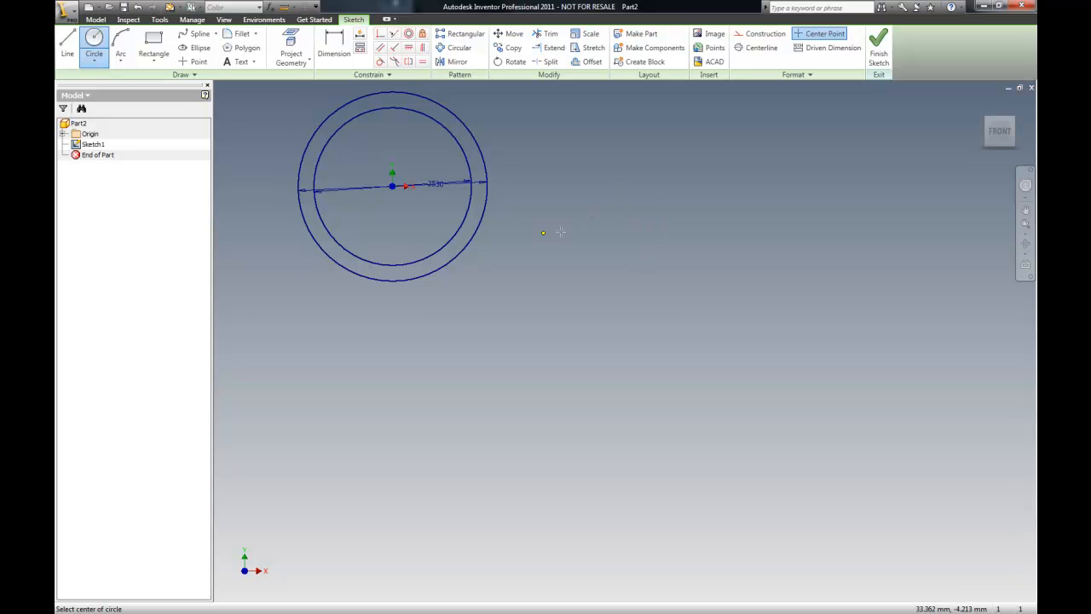
{"action": "key", "text": "Escape"}
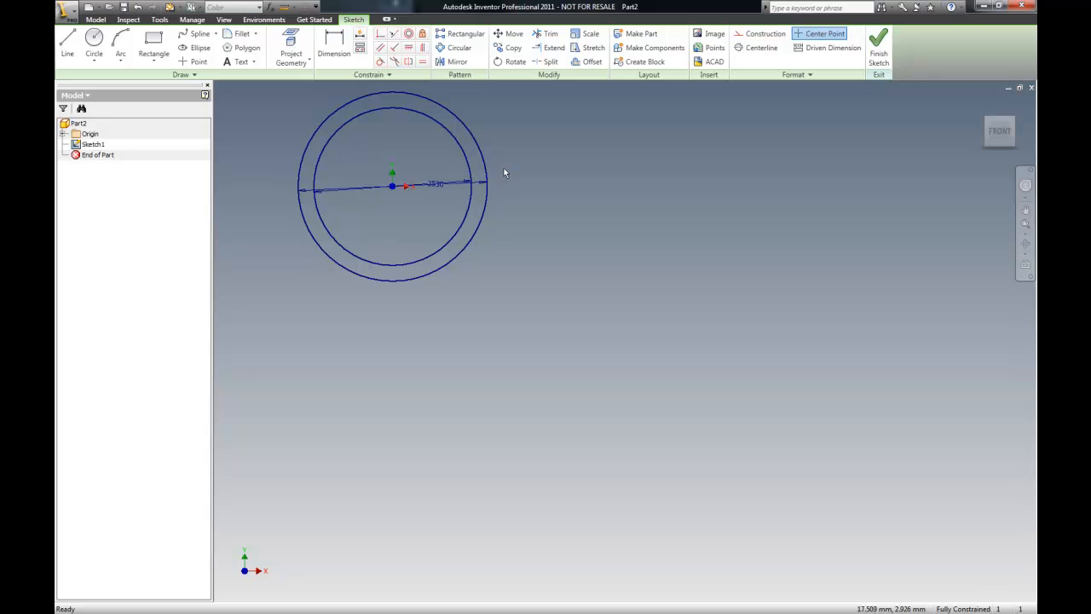
Draw a horizontal line across the full diameter of the outer circle, passing through its centre.
{"action": "left_click", "coordinate": [68, 42]}
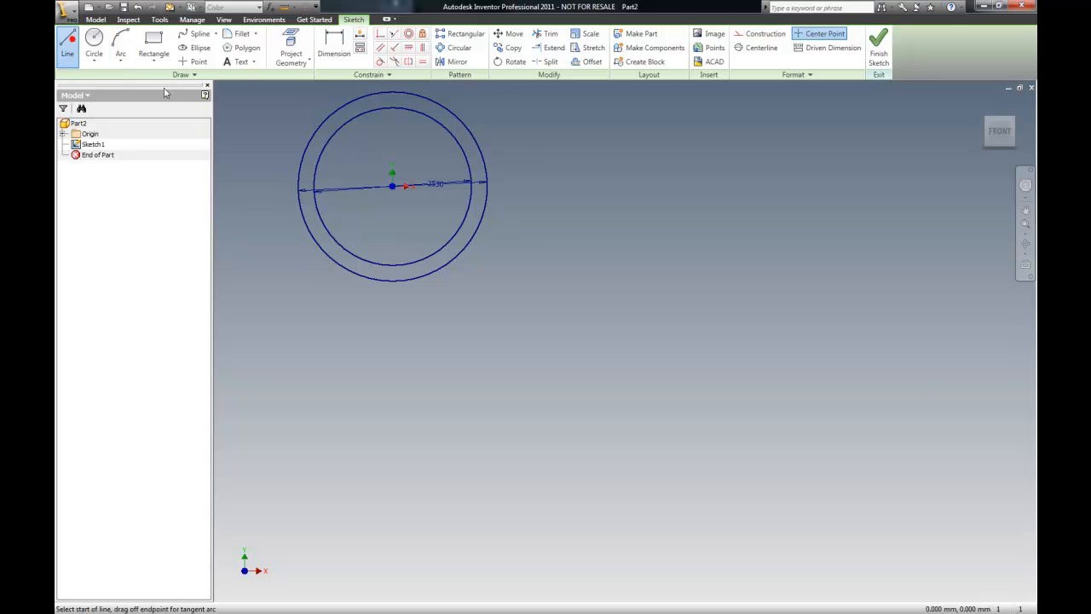
{"action": "left_click", "coordinate": [298, 183]}
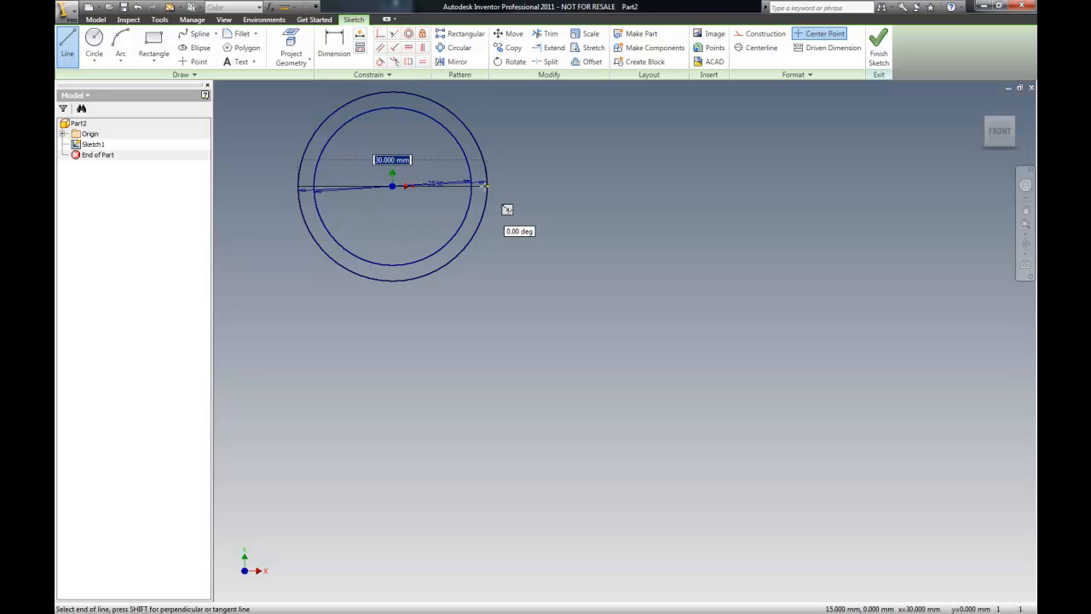
{"action": "double_click", "coordinate": [484, 185]}
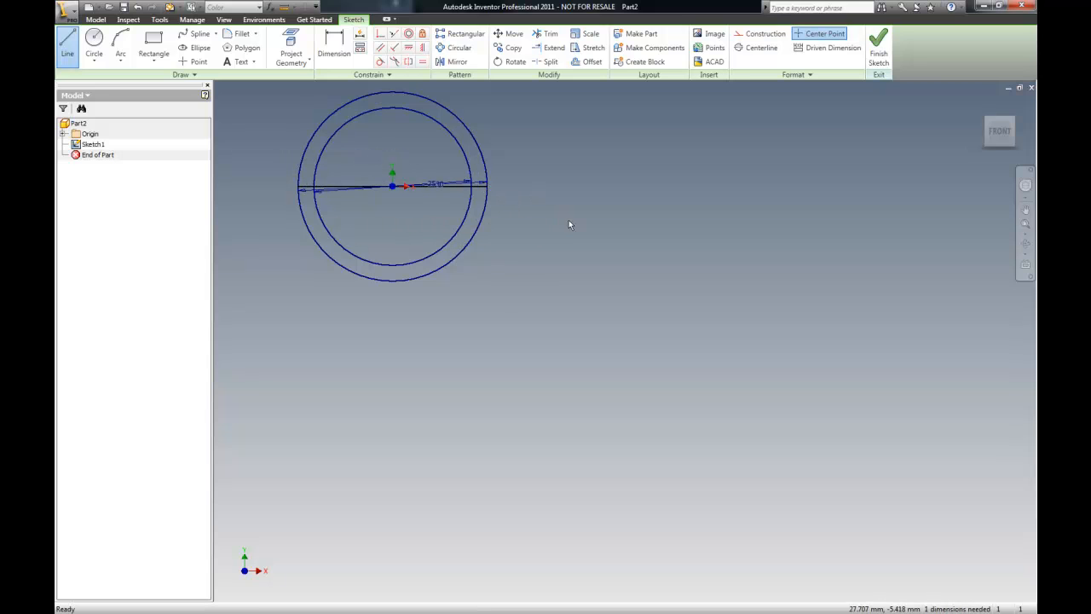
{"action": "key", "text": "Escape"}
Move the overlapping diameter dimensions apart and convert the horizontal centre line to construction geometry.
{"action": "left_click_drag", "start_coordinate": [437, 181], "coordinate": [463, 195]}
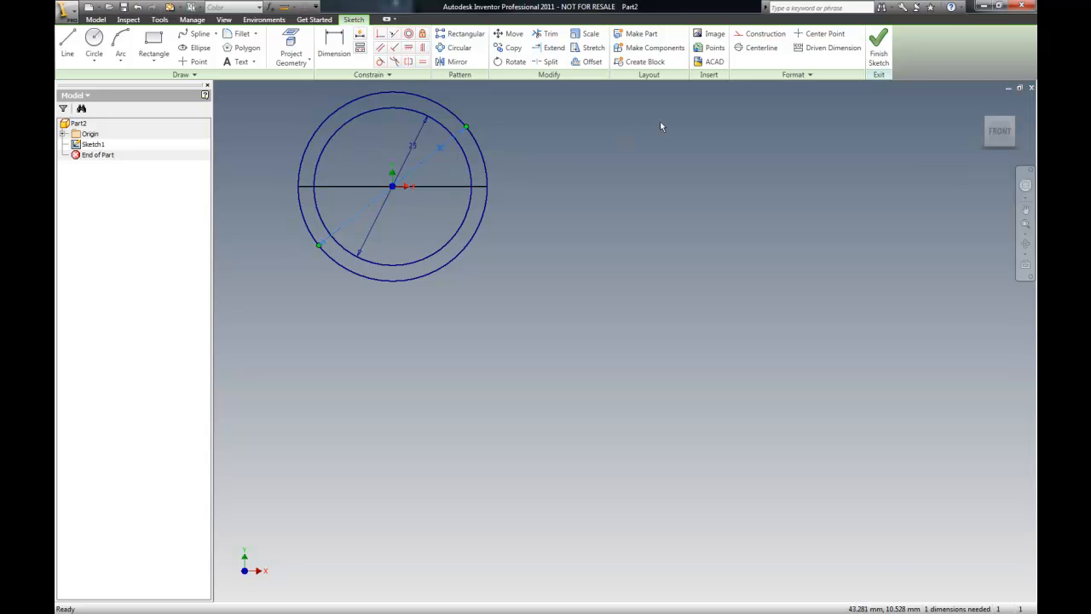
{"action": "left_click", "coordinate": [435, 186]}
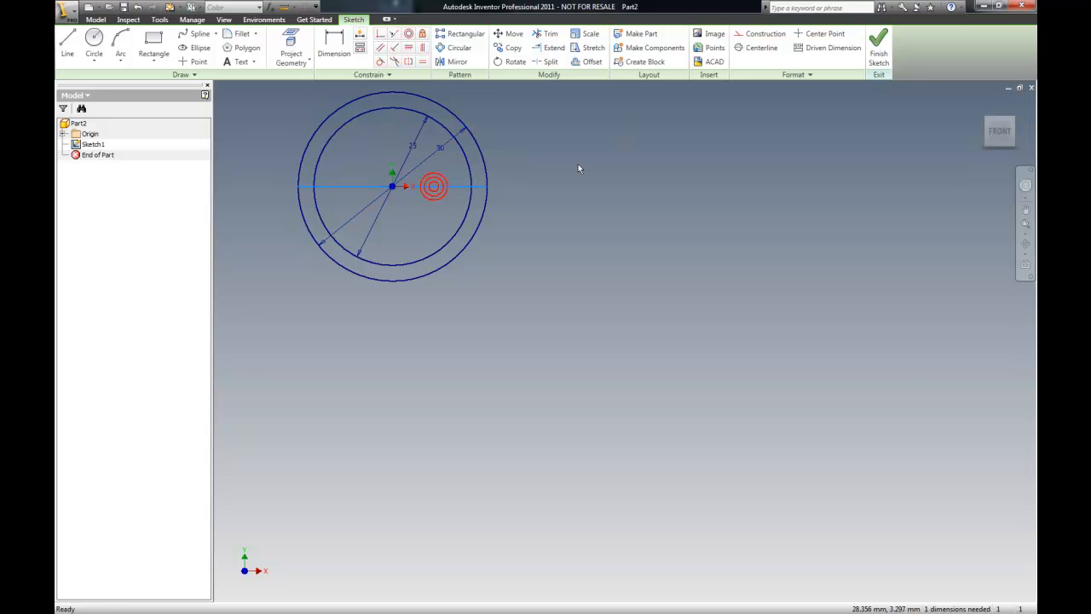
{"action": "left_click", "coordinate": [759, 35]}
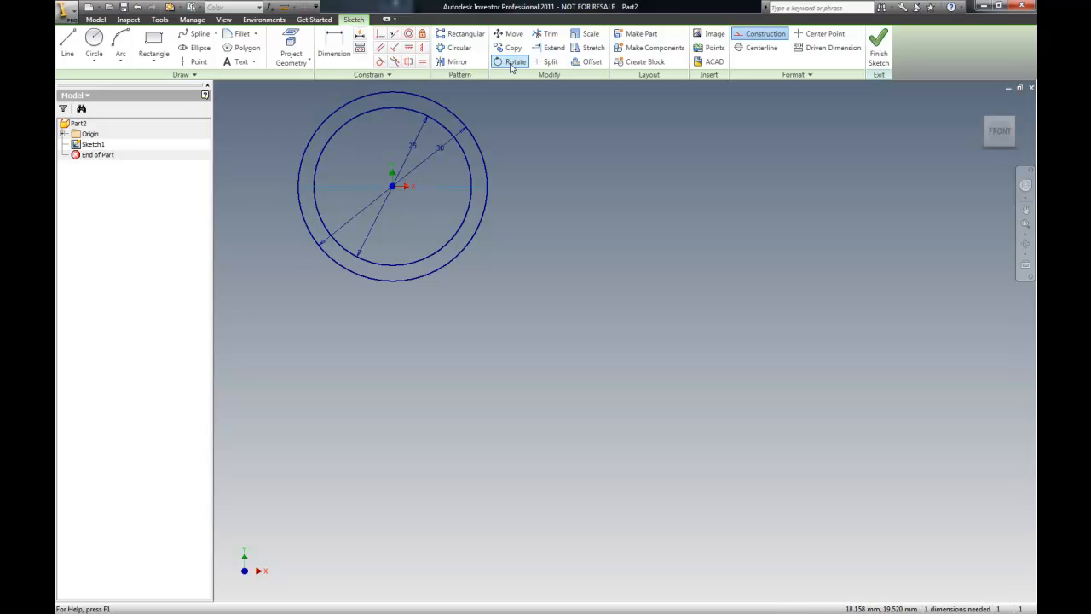
Offset the horizontal construction line about 41 mm downward as a solid line below the circles.
{"action": "left_click", "coordinate": [586, 62]}
{"action": "left_click", "coordinate": [431, 187]}
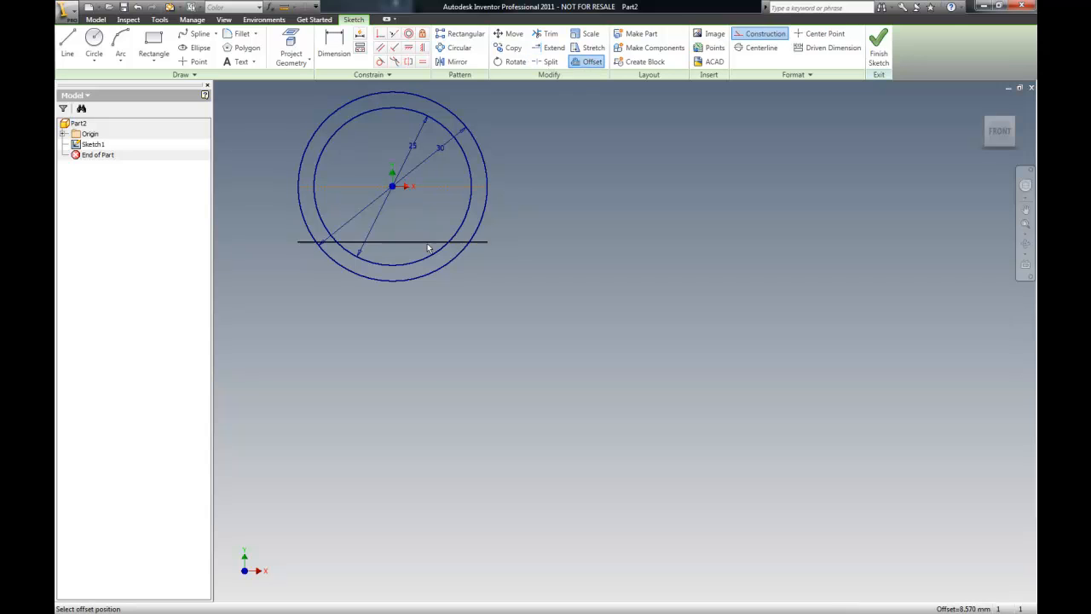
{"action": "left_click", "coordinate": [430, 442]}
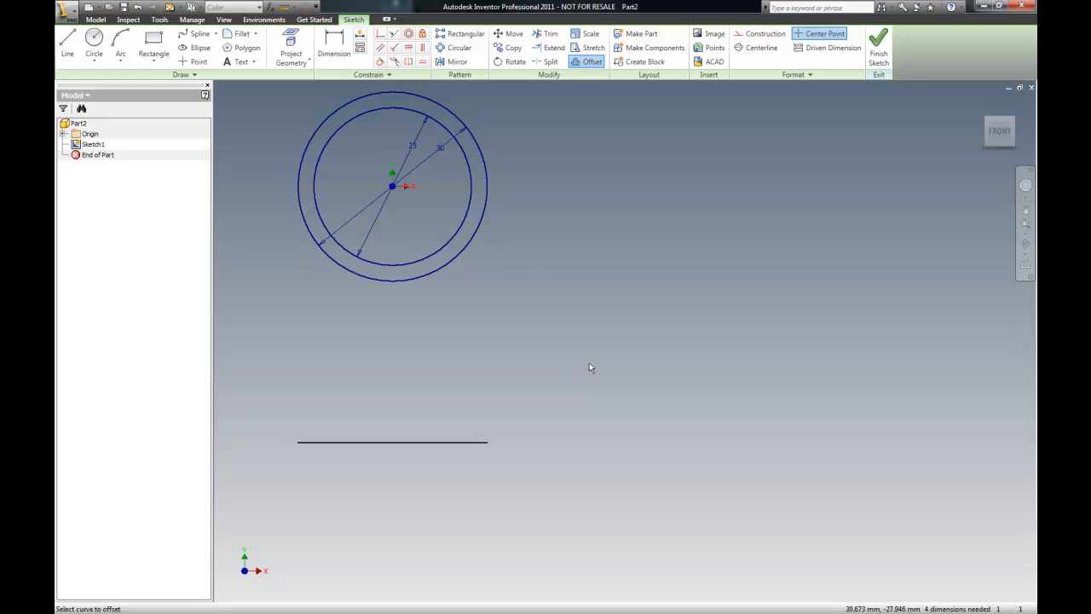
{"action": "key", "text": "Escape"}
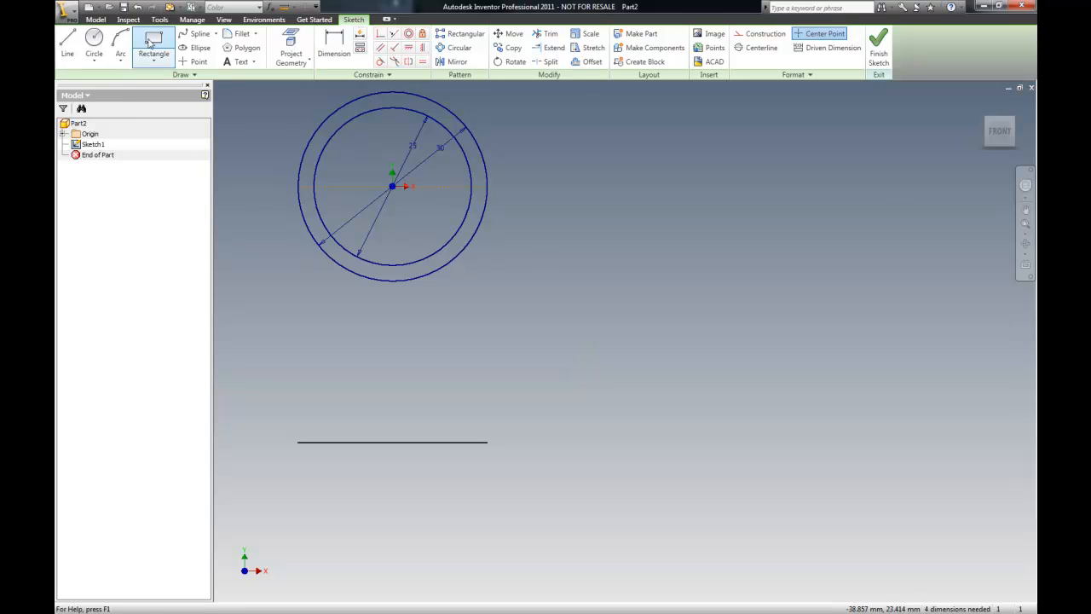
Dimension the distance between the construction line and the offset line below it as 25 mm.
{"action": "left_click", "coordinate": [333, 43]}
{"action": "left_click", "coordinate": [455, 186]}
{"action": "left_click", "coordinate": [480, 441]}
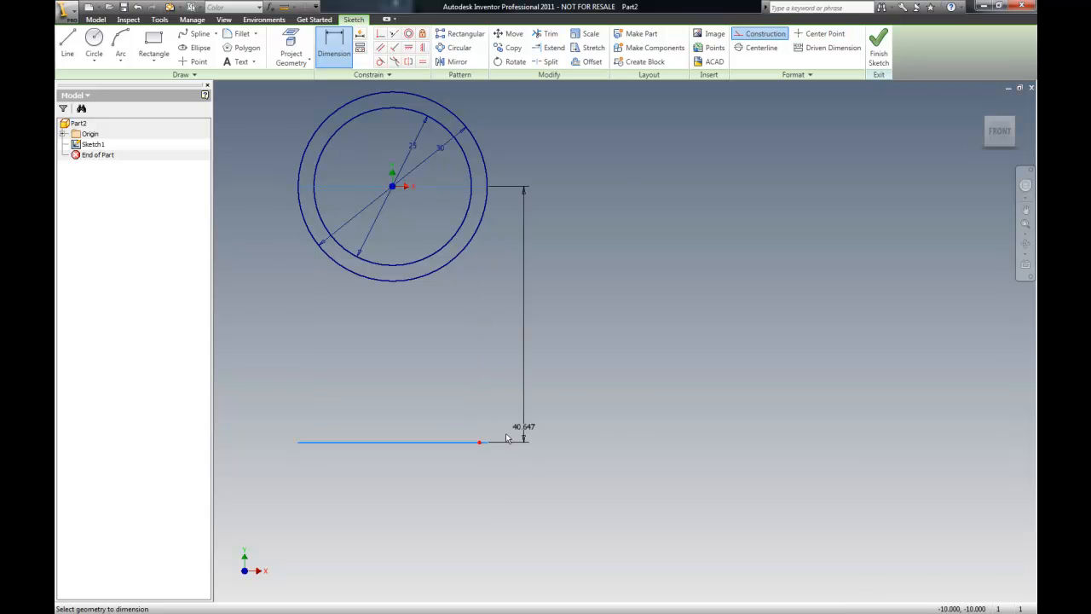
{"action": "left_click", "coordinate": [604, 334]}
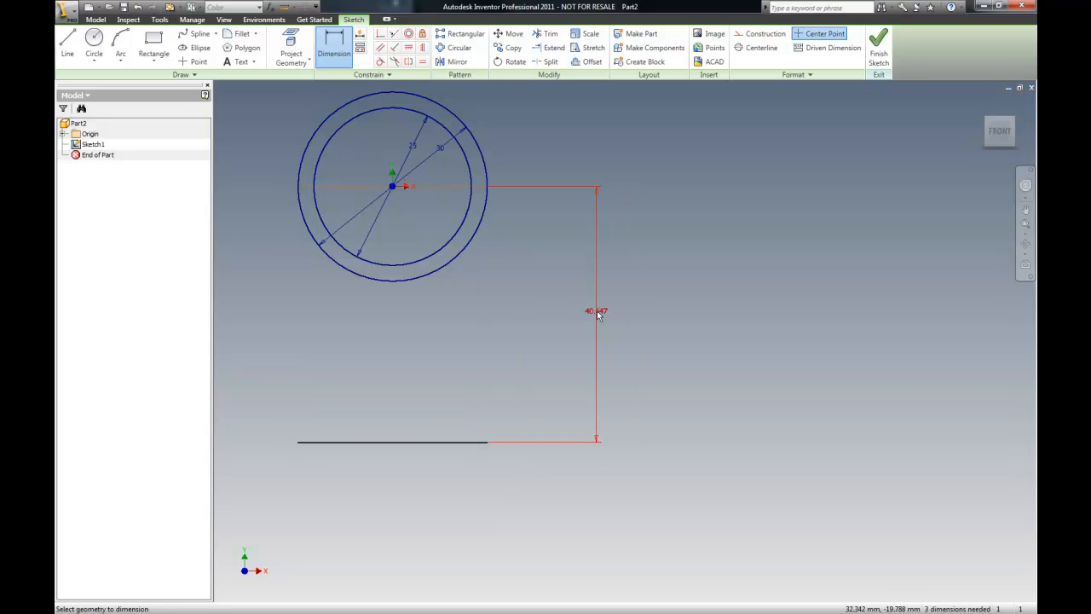
{"action": "left_click", "coordinate": [598, 313]}
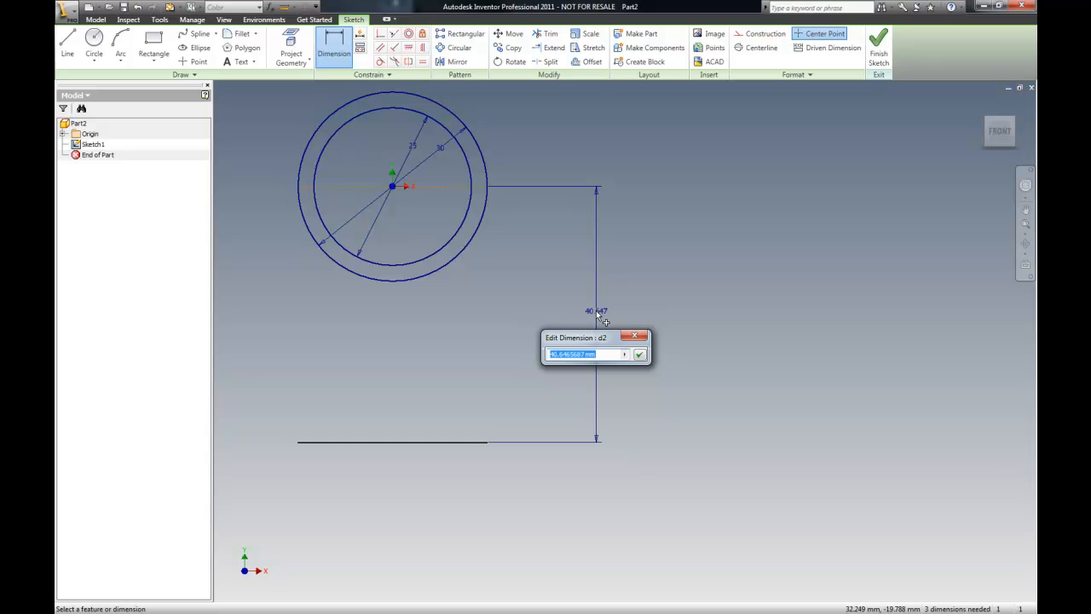
{"action": "type", "text": "25"}
{"action": "key", "text": "Return"}
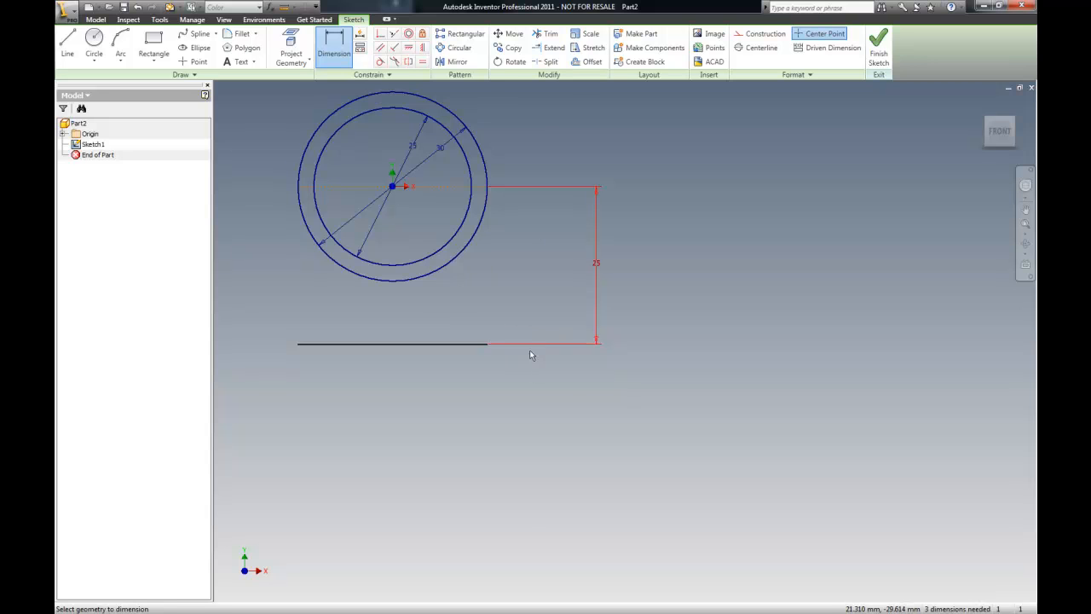
Draw two vertical lines joining both ends of the lower horizontal line to the sides of the outer circle.
{"action": "left_click", "coordinate": [67, 43]}
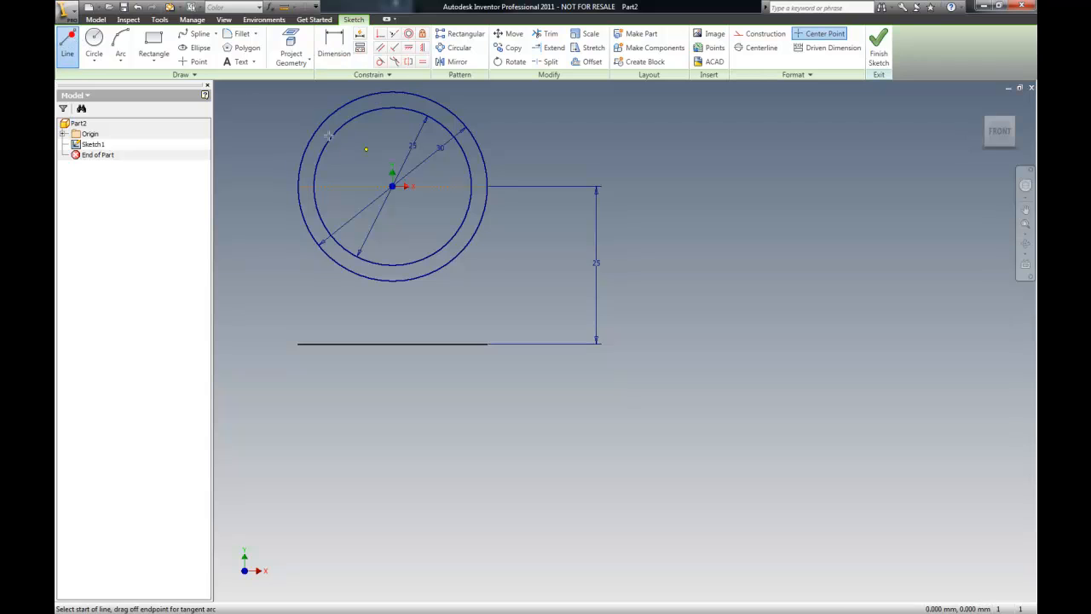
{"action": "left_click", "coordinate": [486, 184]}
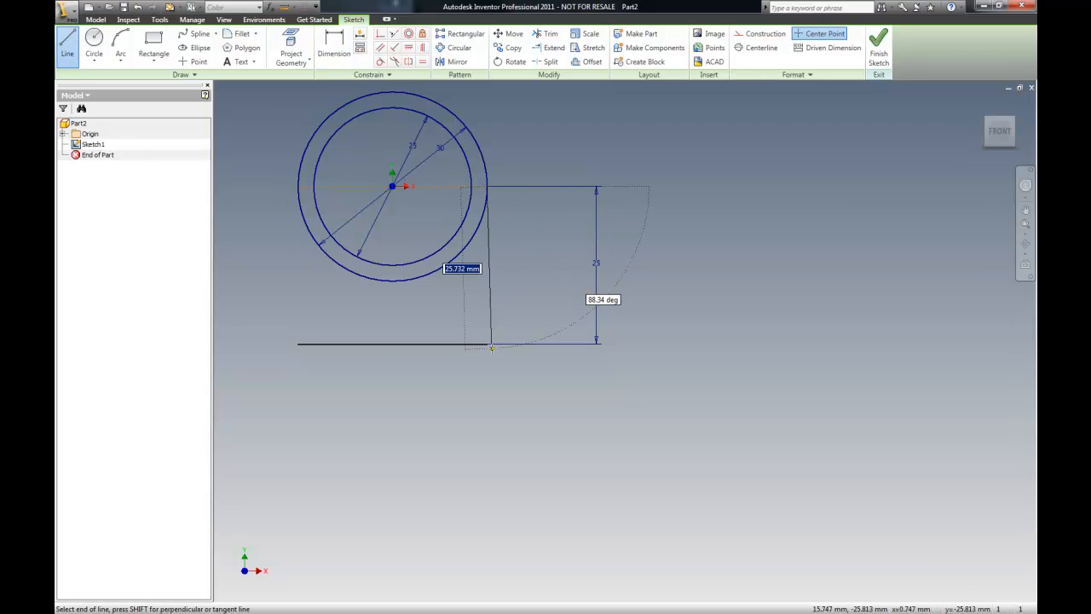
{"action": "left_click", "coordinate": [499, 342]}
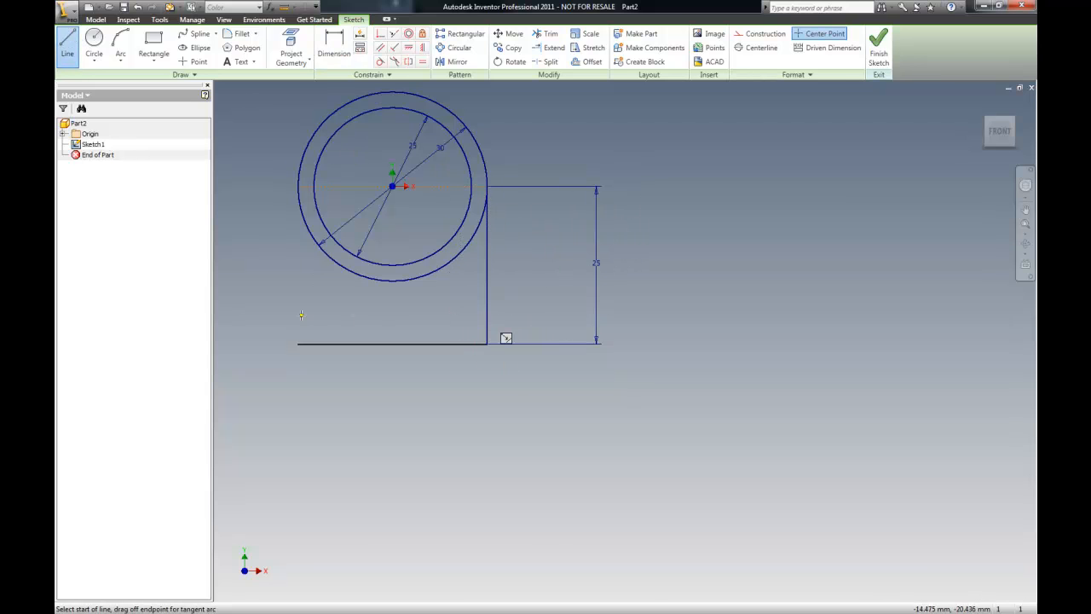
{"action": "left_click", "coordinate": [297, 344]}
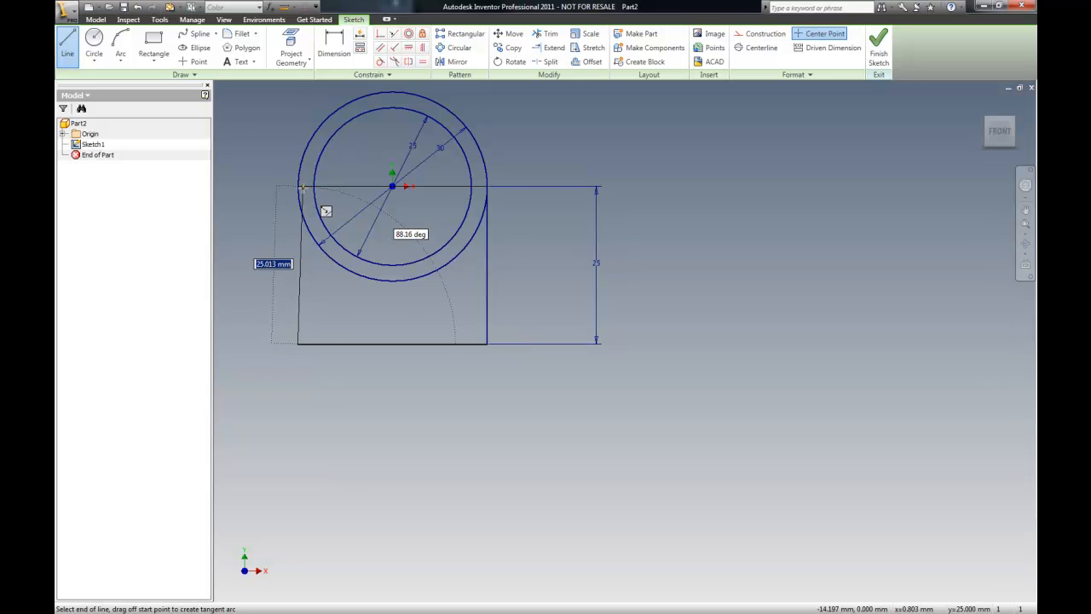
{"action": "left_click", "coordinate": [297, 187]}
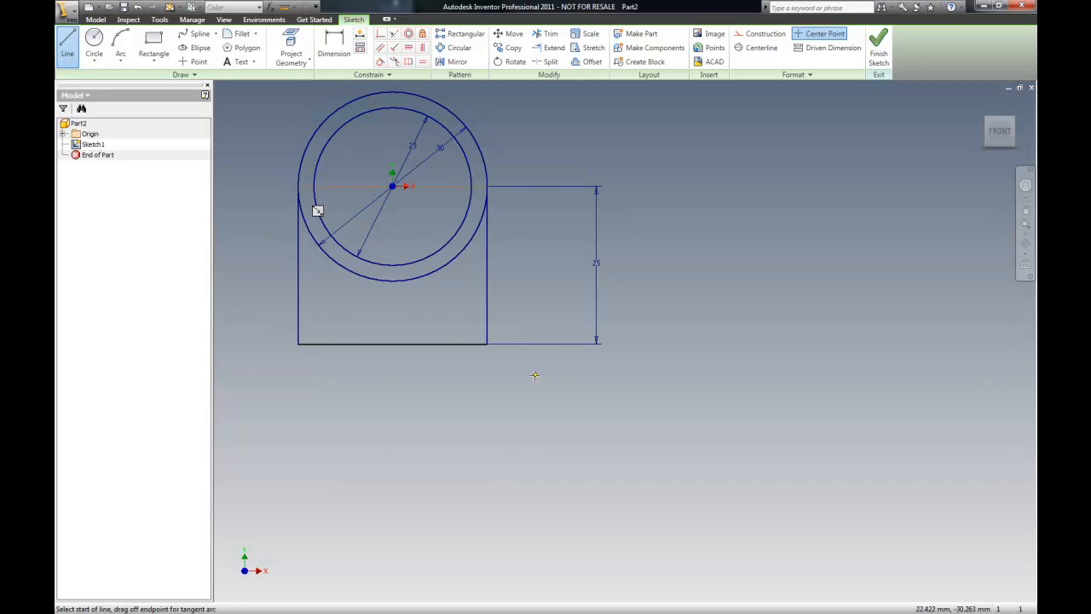
From the lower line's right end, sketch a sloped arm with an 18 mm perpendicular end, a parallel return line and a horizontal segment about 10 mm long.
{"action": "left_click", "coordinate": [488, 344]}
{"action": "scroll", "coordinate": [488, 344], "scroll_direction": "down", "scroll_amount": 5}
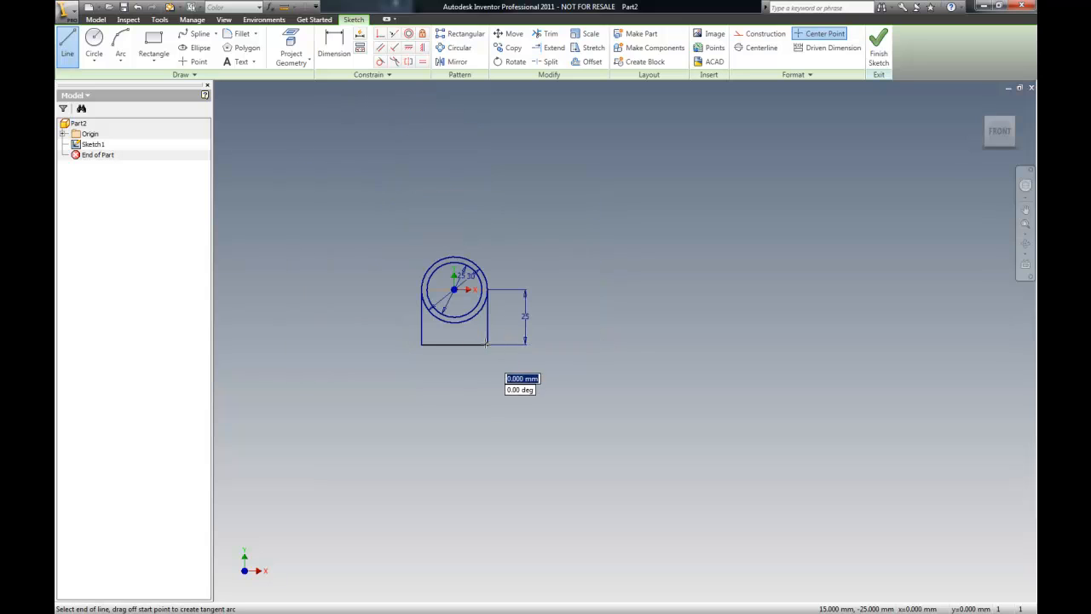
{"action": "left_click", "coordinate": [574, 466]}
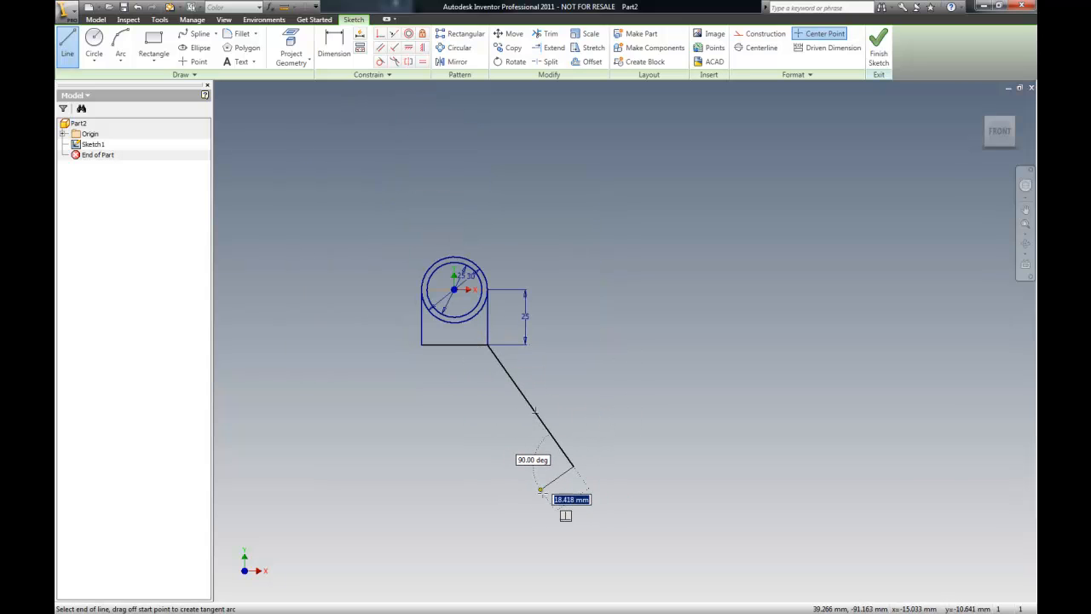
{"action": "left_click", "coordinate": [540, 489]}
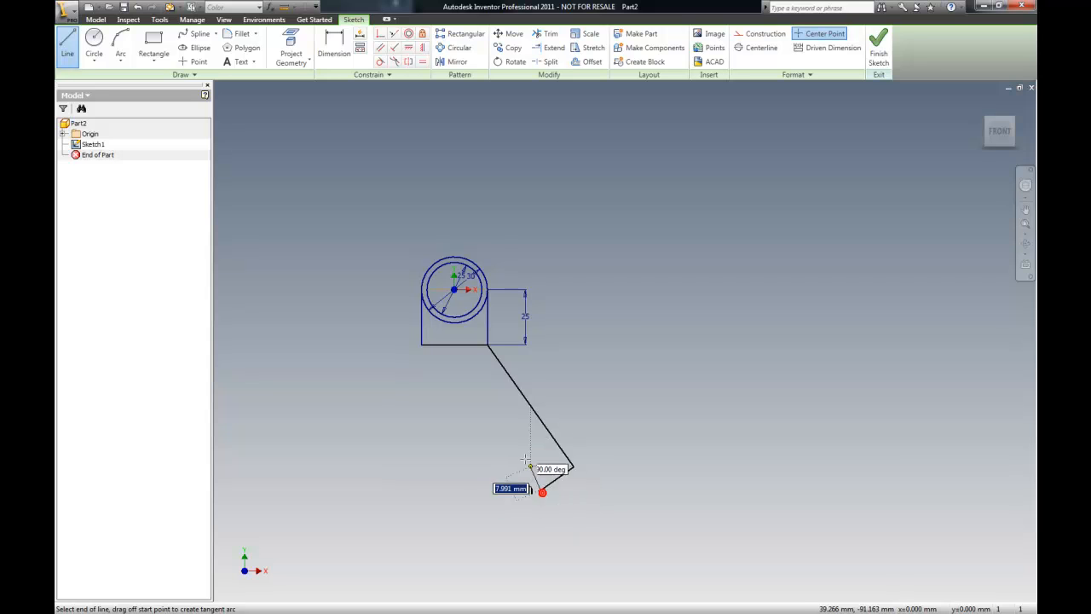
{"action": "left_click", "coordinate": [470, 391]}
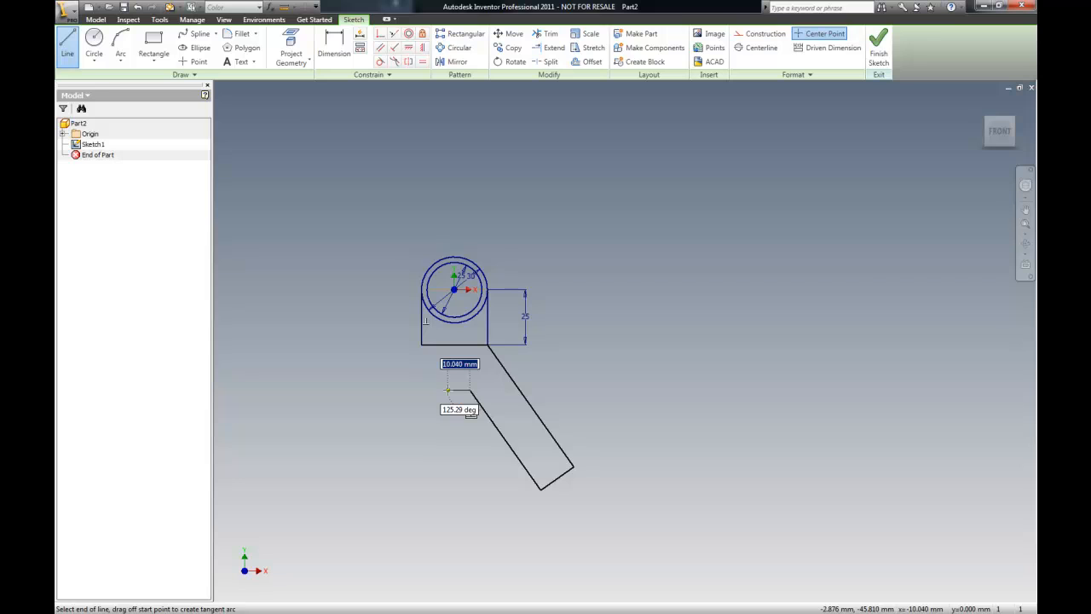
{"action": "left_click", "coordinate": [447, 390]}
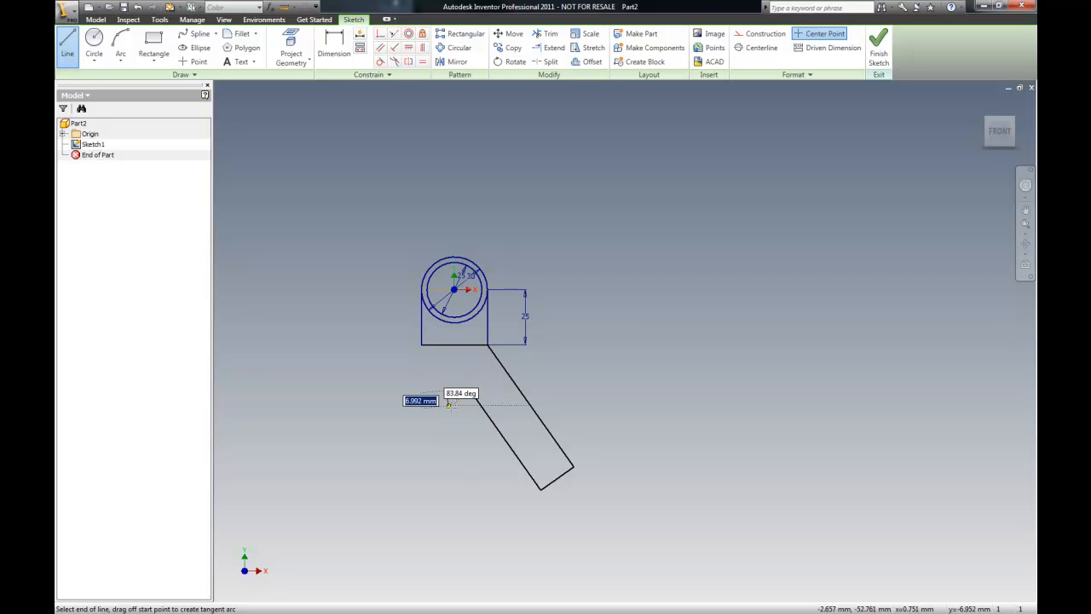
{"action": "key", "text": "Escape"}
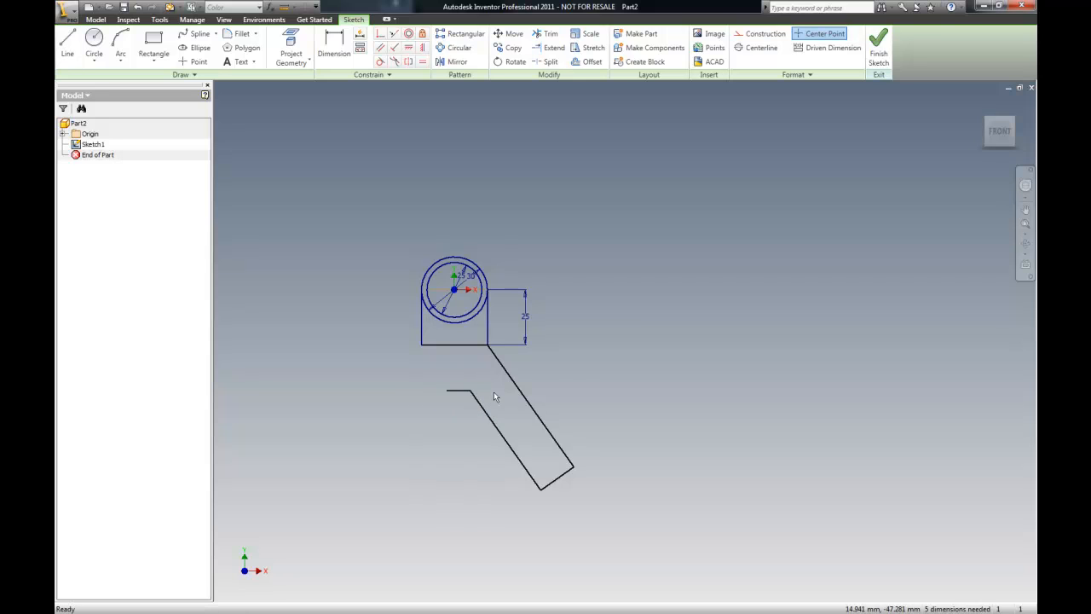
Dimension the angle between the vertical line under the outer circle and the arm's upper sloped line as 135°.
{"action": "scroll", "coordinate": [559, 388], "scroll_direction": "down", "scroll_amount": 3}
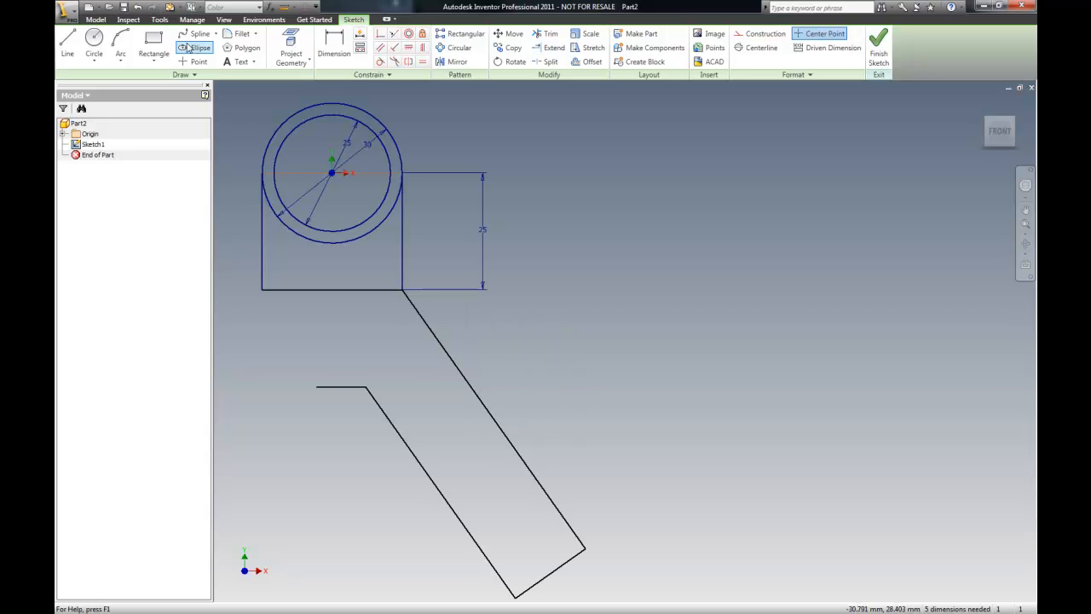
{"action": "left_click", "coordinate": [333, 47]}
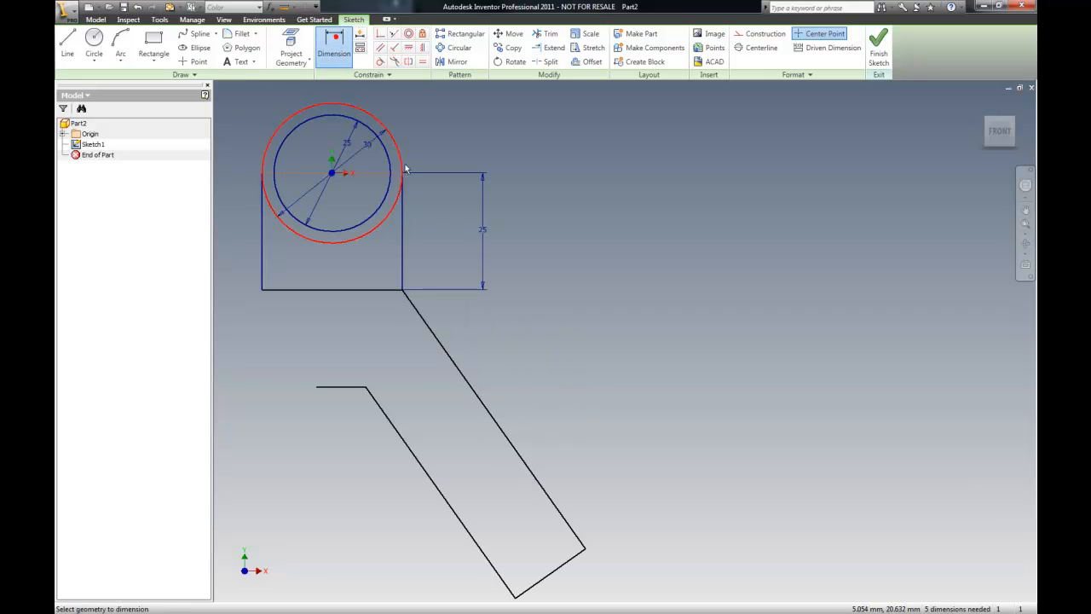
{"action": "left_click", "coordinate": [404, 235]}
{"action": "left_click", "coordinate": [435, 344]}
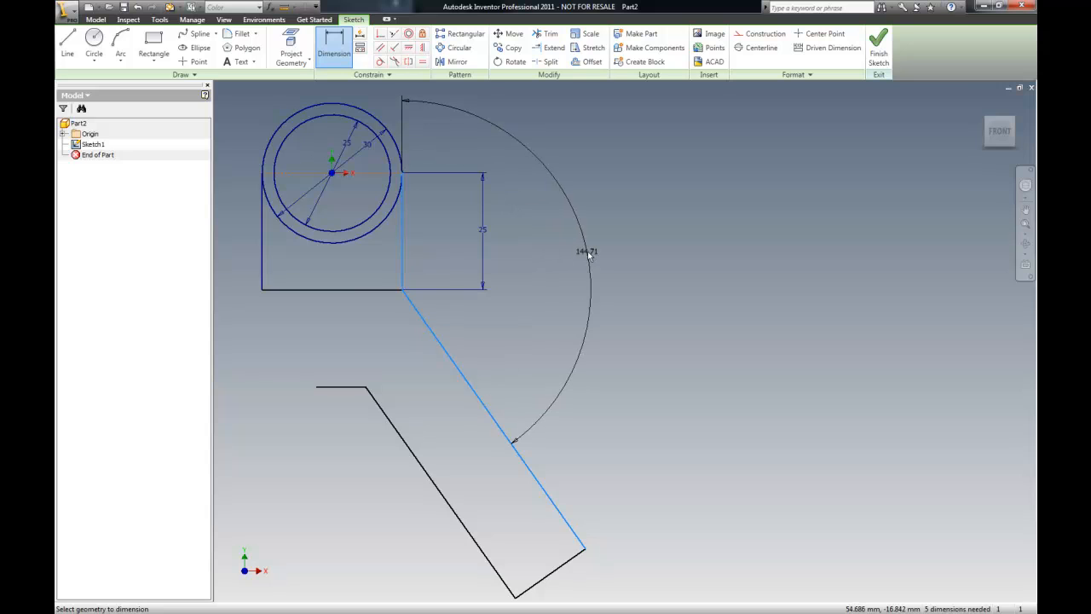
{"action": "left_click", "coordinate": [588, 255]}
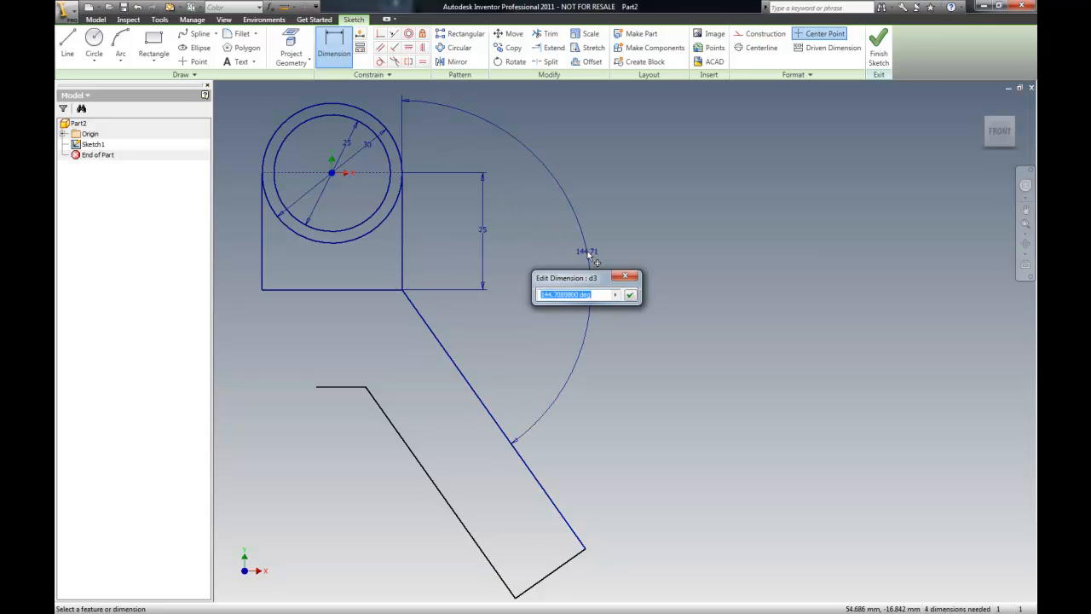
{"action": "type", "text": "135"}
{"action": "key", "text": "Return"}
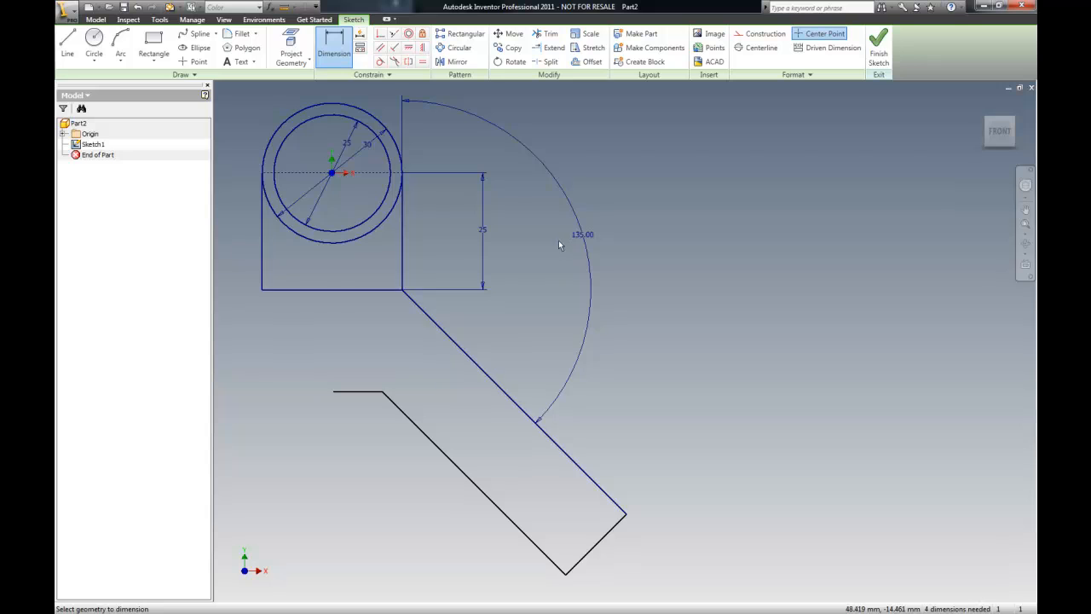
Offset the horizontal construction line through the circles about 83 mm downward as a solid line.
{"action": "scroll", "coordinate": [552, 244], "scroll_direction": "down", "scroll_amount": 3}
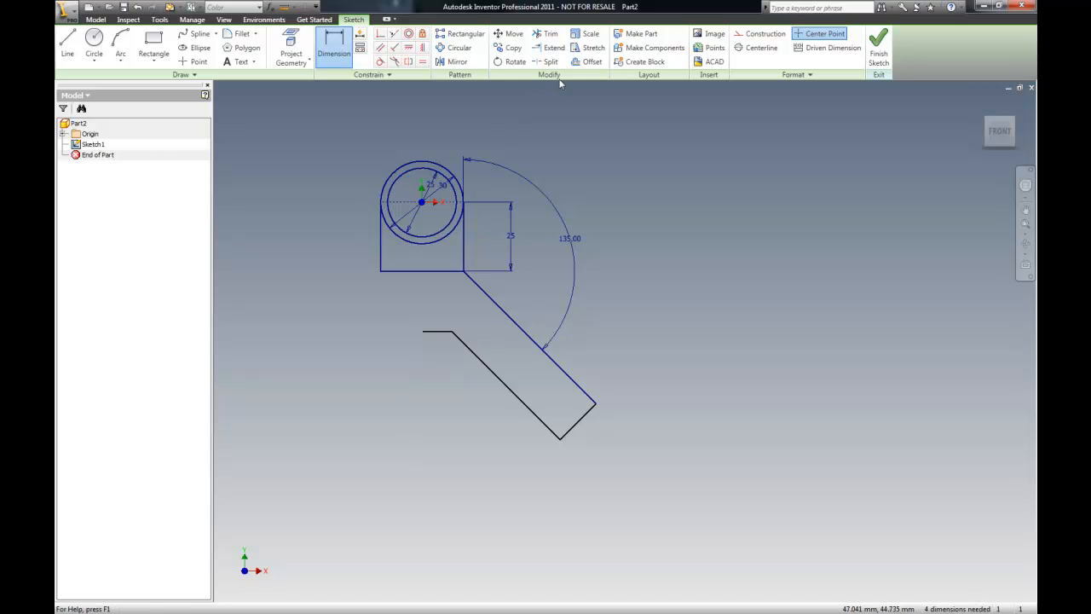
{"action": "left_click", "coordinate": [589, 61]}
{"action": "left_click", "coordinate": [450, 204]}
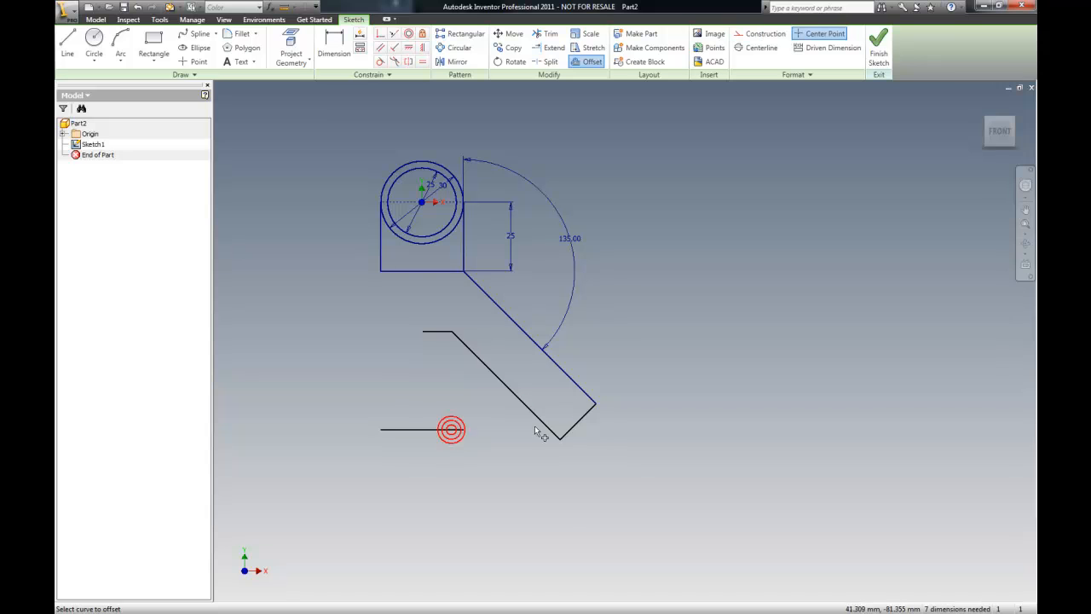
{"action": "key", "text": "Escape"}
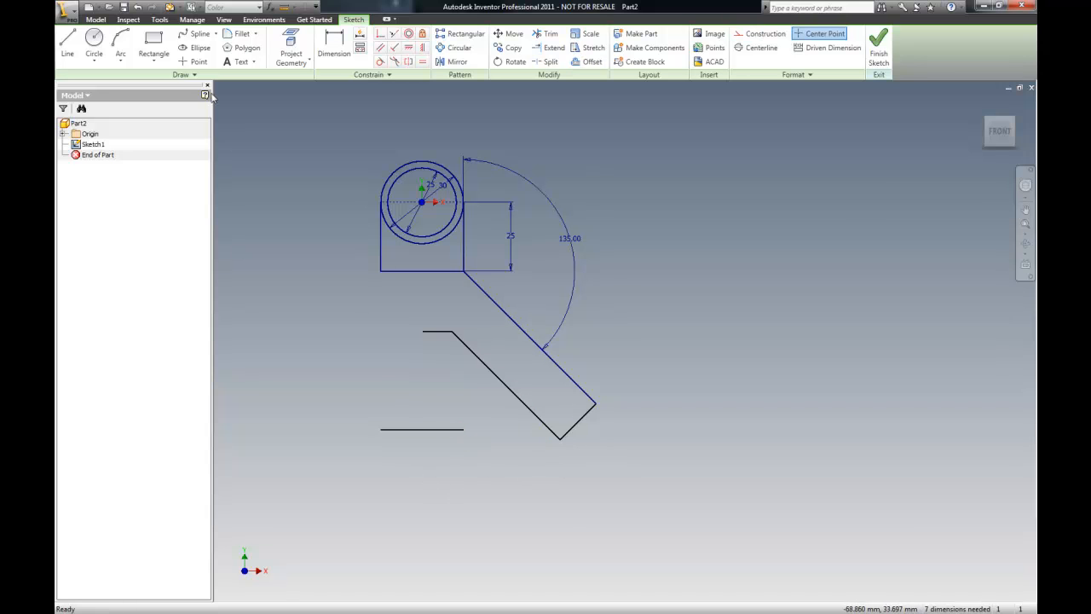
Dimension the vertical distance from the construction line's right end to the new lower line's right end as 60 mm.
{"action": "left_click", "coordinate": [342, 49]}
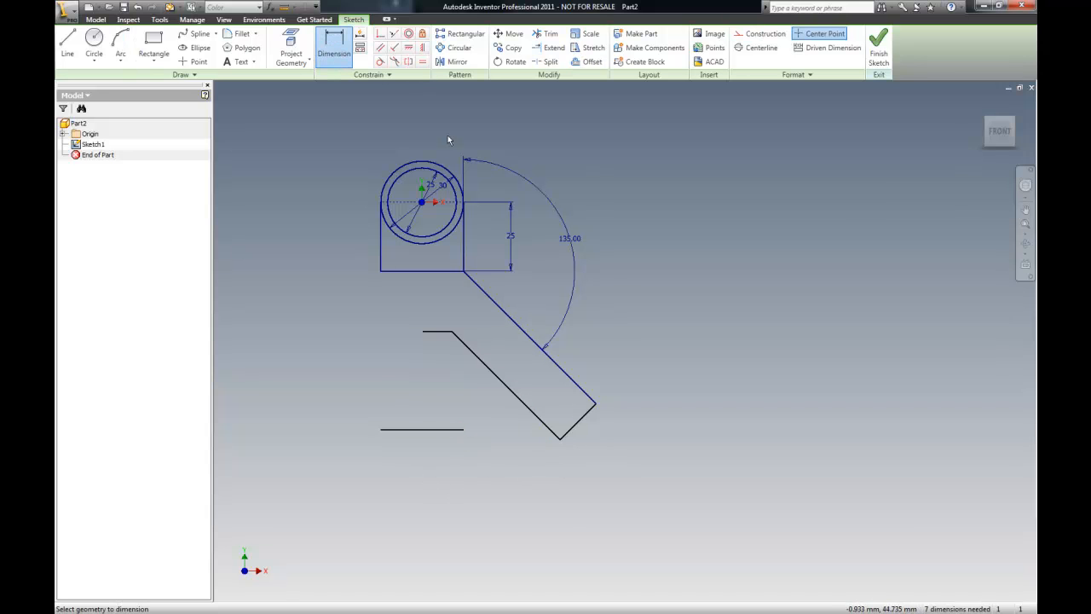
{"action": "left_click", "coordinate": [464, 204]}
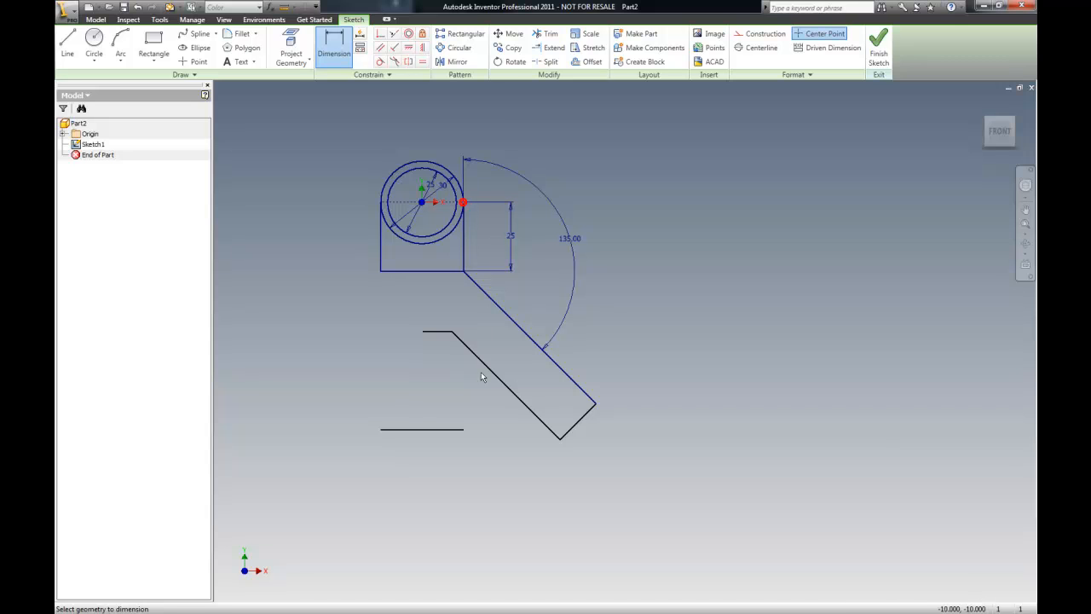
{"action": "left_click", "coordinate": [464, 430]}
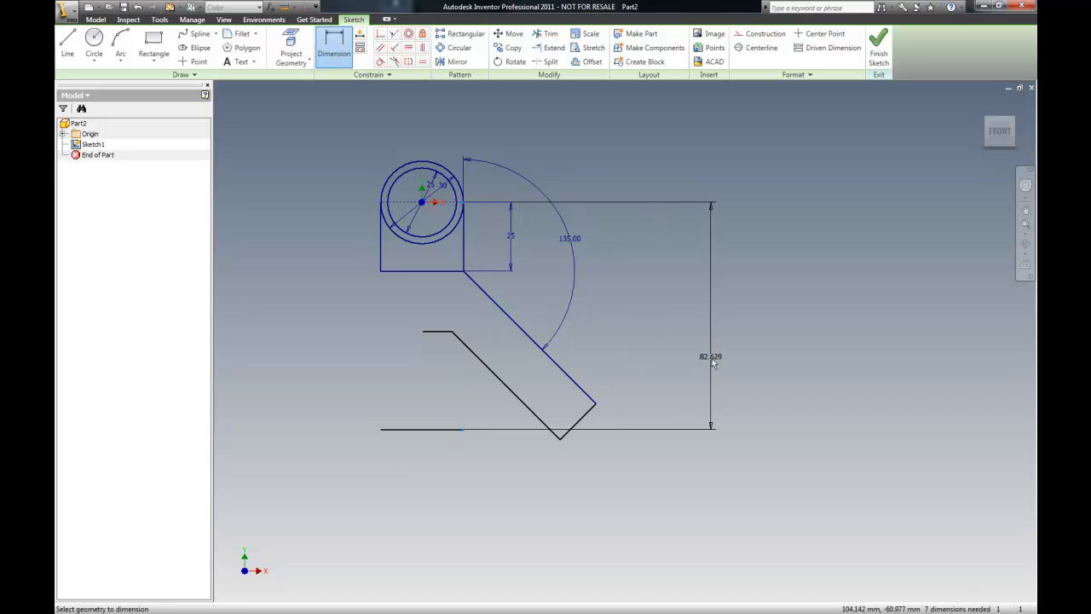
{"action": "left_click", "coordinate": [712, 321]}
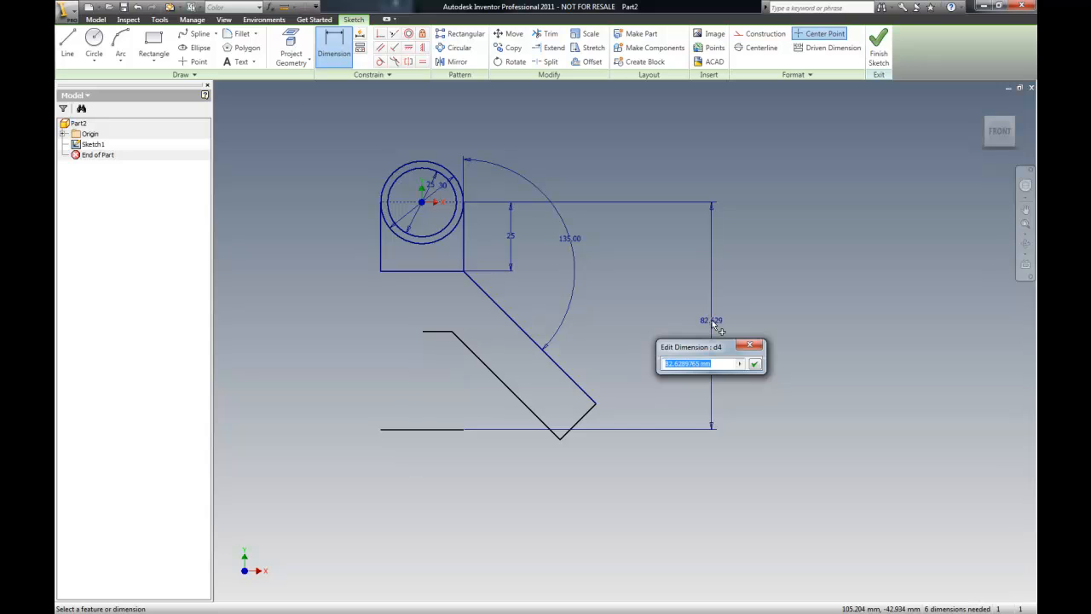
{"action": "type", "text": "60"}
{"action": "key", "text": "Return"}
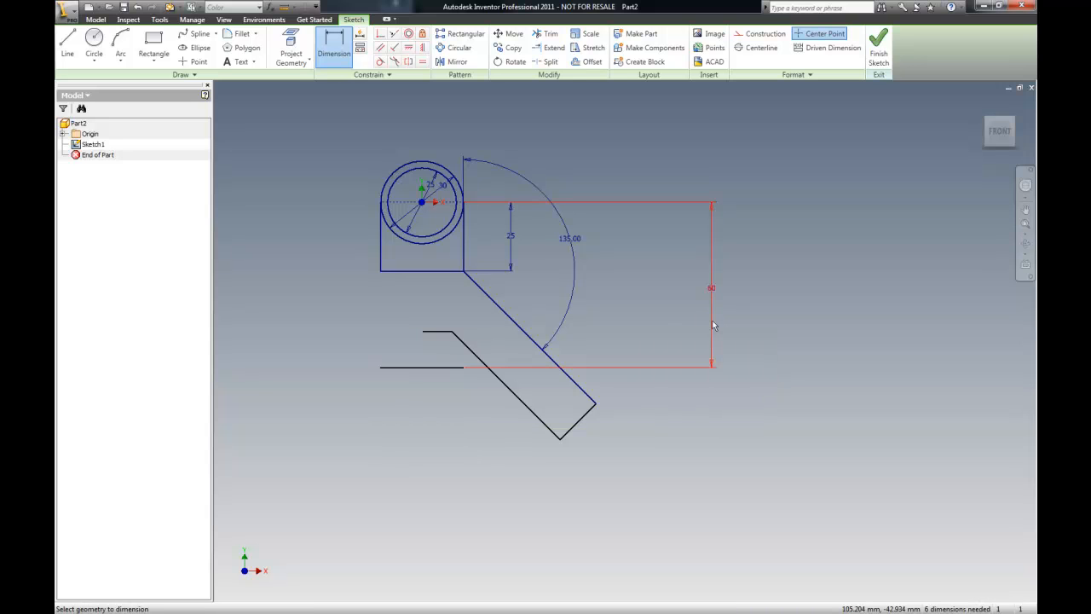
{"action": "key", "text": "Escape"}
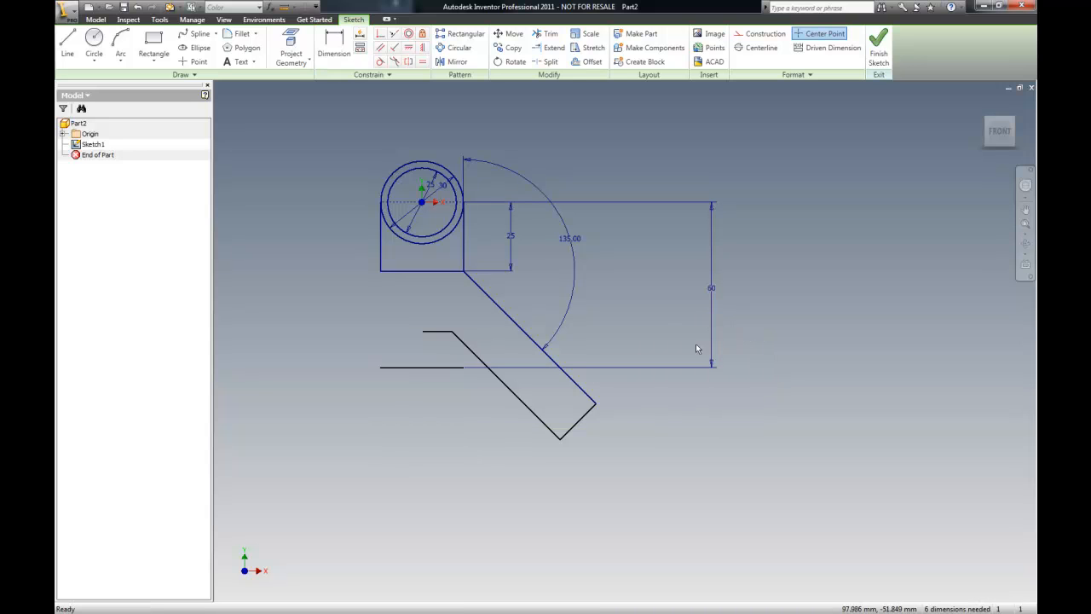
Draw a perpendicular line about 18 mm long across the arm, from its lower sloped line to its upper one.
{"action": "scroll", "coordinate": [459, 328], "scroll_direction": "up", "scroll_amount": 3}
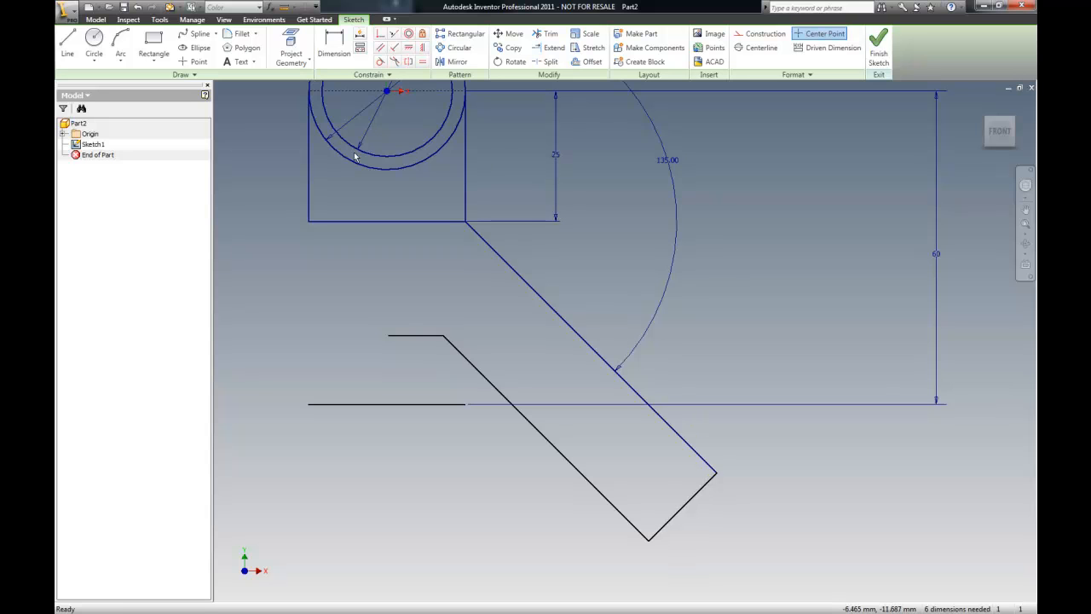
{"action": "left_click", "coordinate": [68, 43]}
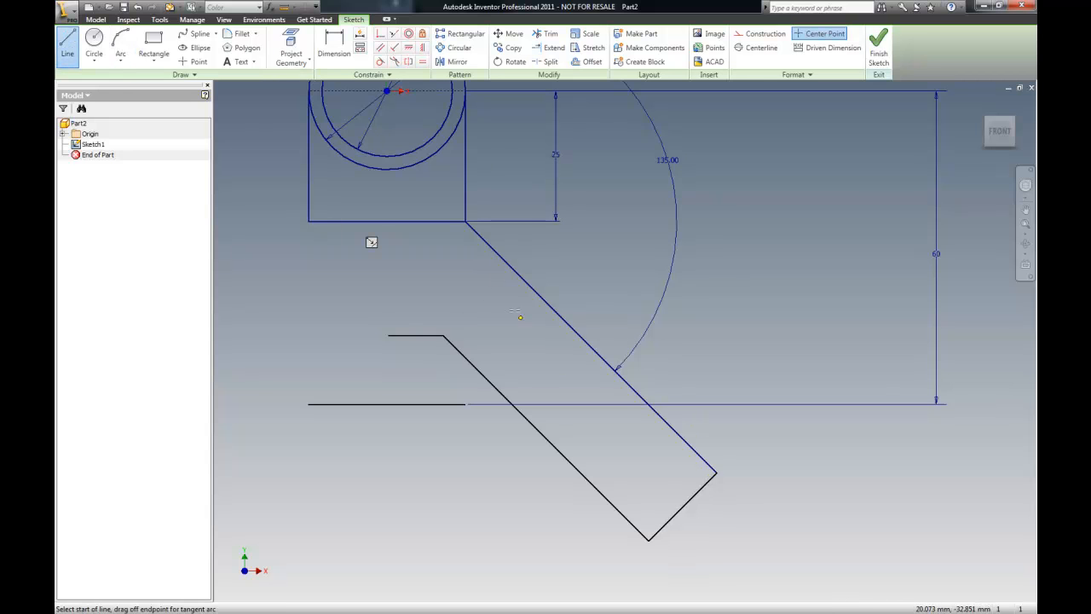
{"action": "left_click", "coordinate": [511, 403]}
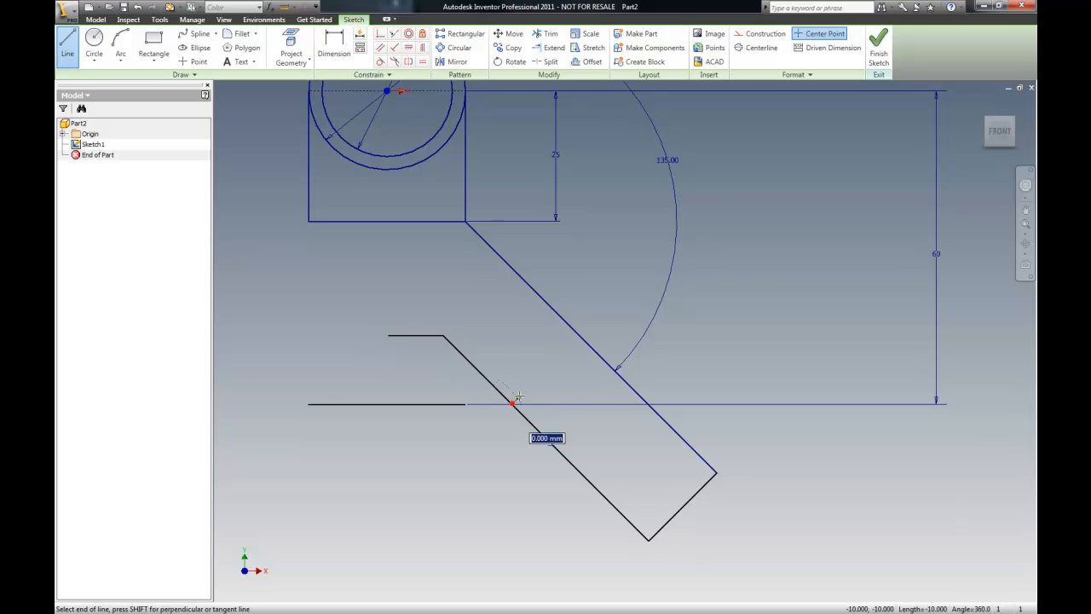
{"action": "left_click", "coordinate": [597, 353]}
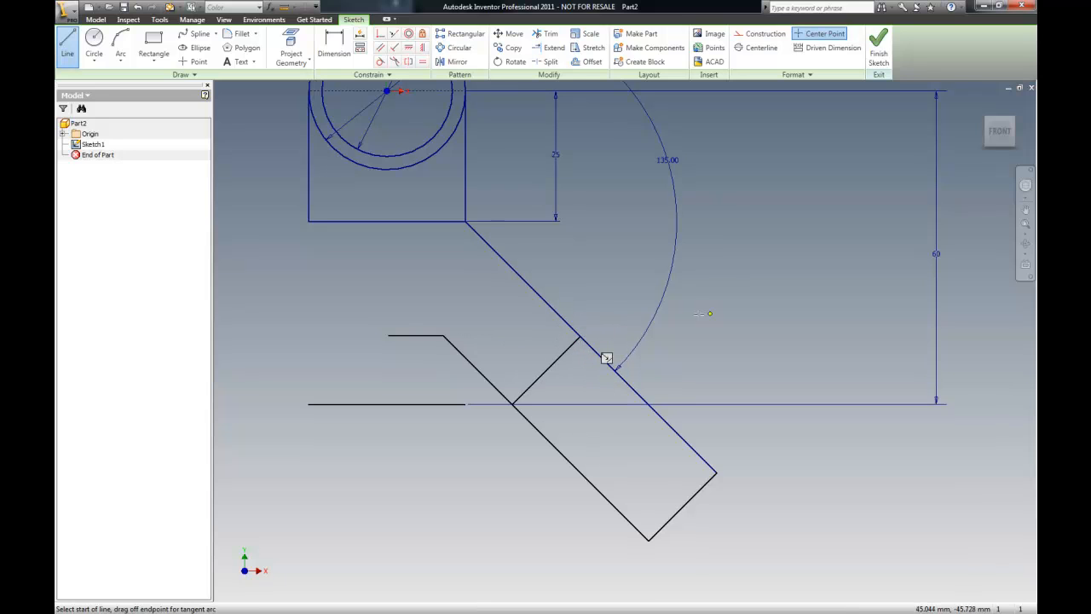
{"action": "key", "text": "Escape"}
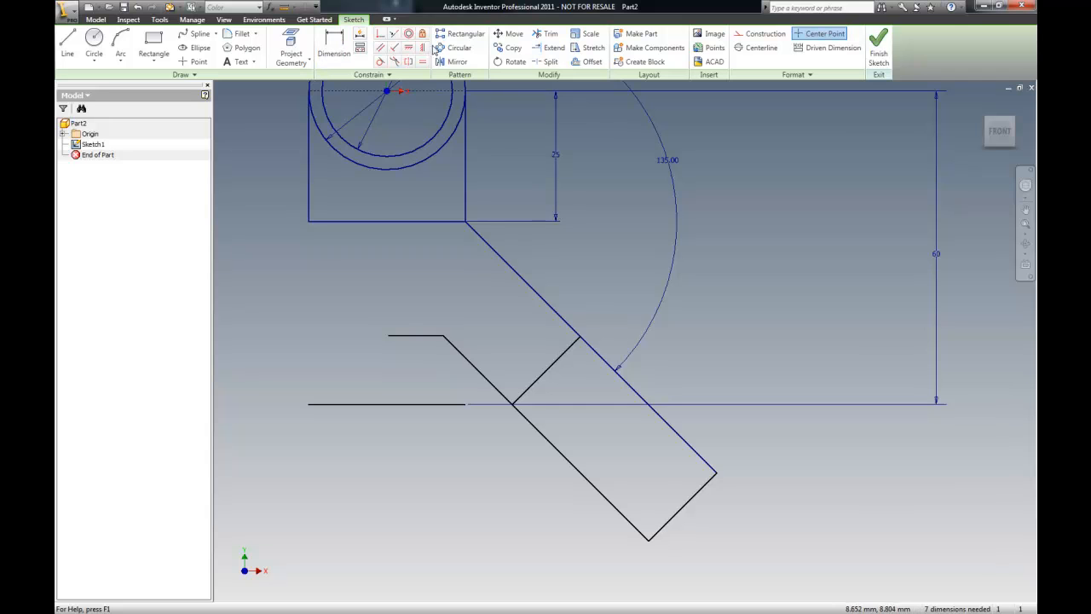
Trim away both sloped lines beyond the new cross line and remove the arm's old end line.
{"action": "left_click", "coordinate": [548, 33]}
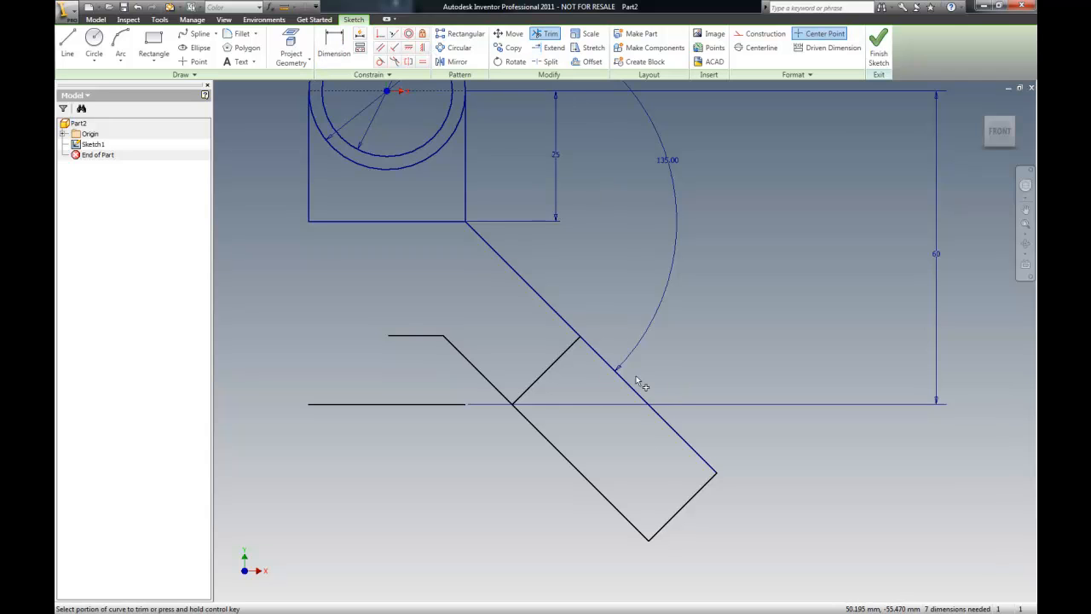
{"action": "left_click", "coordinate": [599, 358]}
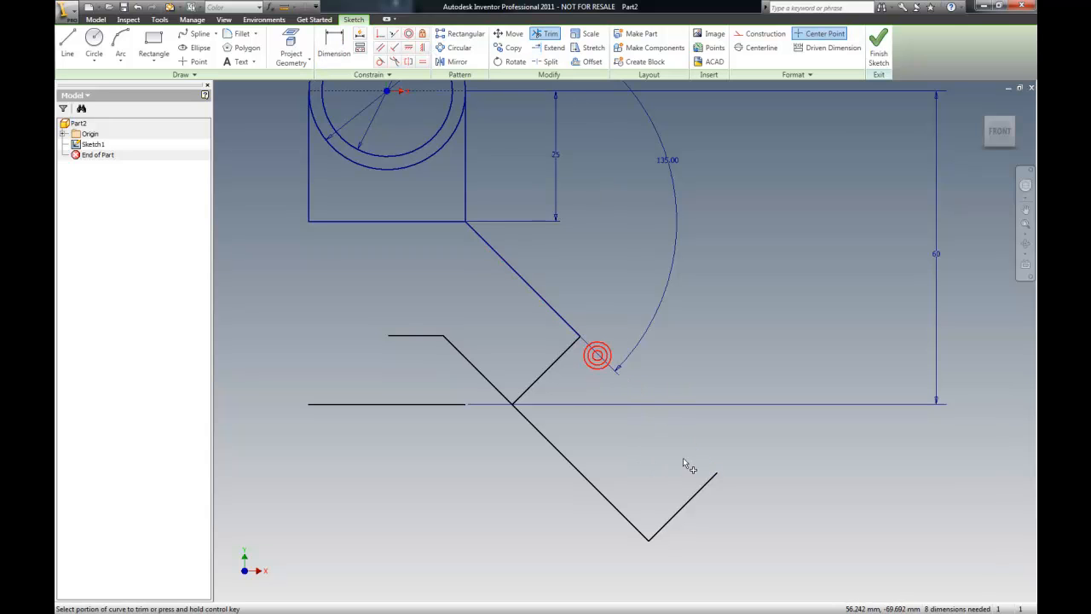
{"action": "left_click", "coordinate": [694, 501]}
{"action": "left_click", "coordinate": [636, 528]}
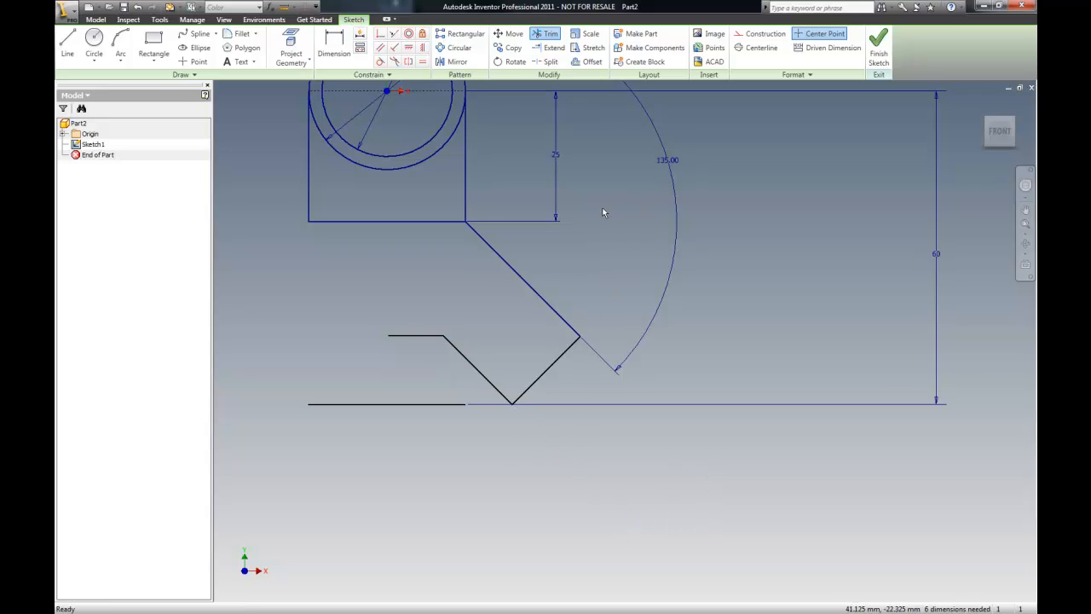
{"action": "key", "text": "Escape"}
Place an aligned dimension on the short line closing the arm's end.
{"action": "left_click", "coordinate": [335, 43]}
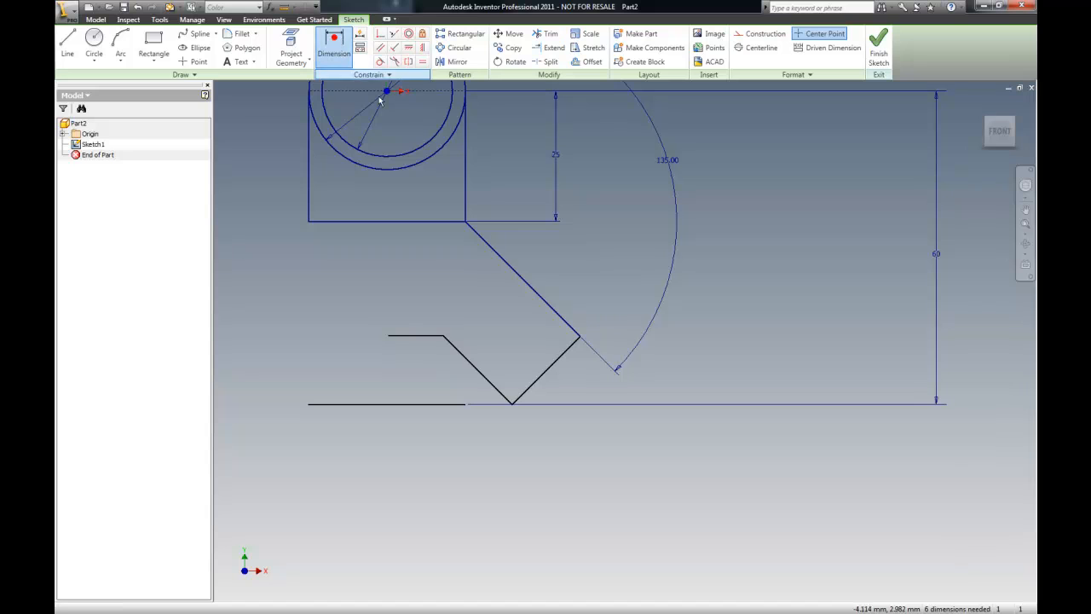
{"action": "left_click", "coordinate": [552, 370]}
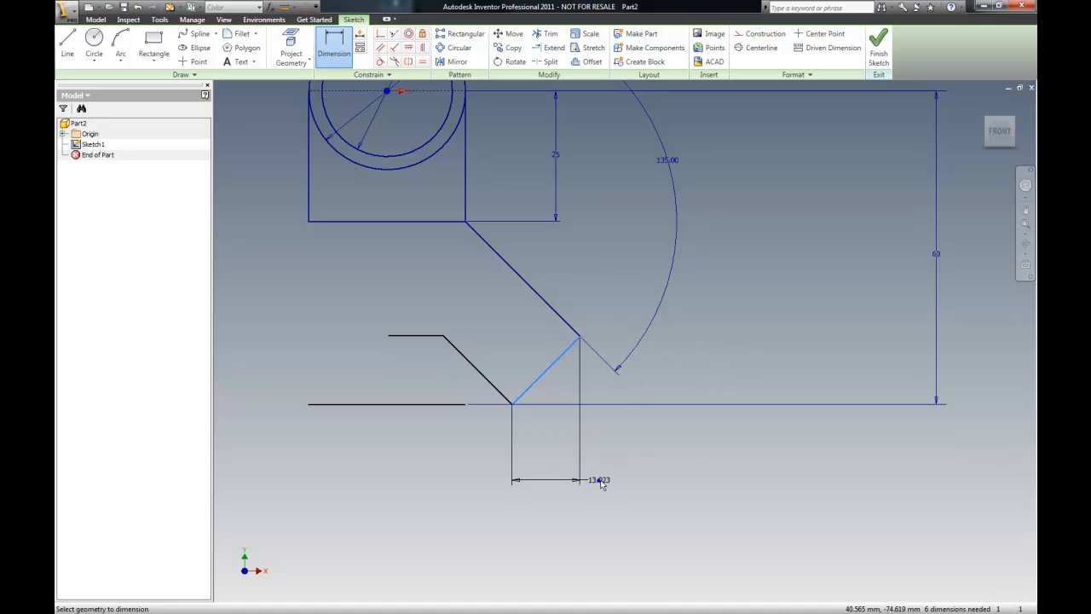
{"action": "right_click", "coordinate": [601, 481]}
{"action": "left_click", "coordinate": [632, 504]}
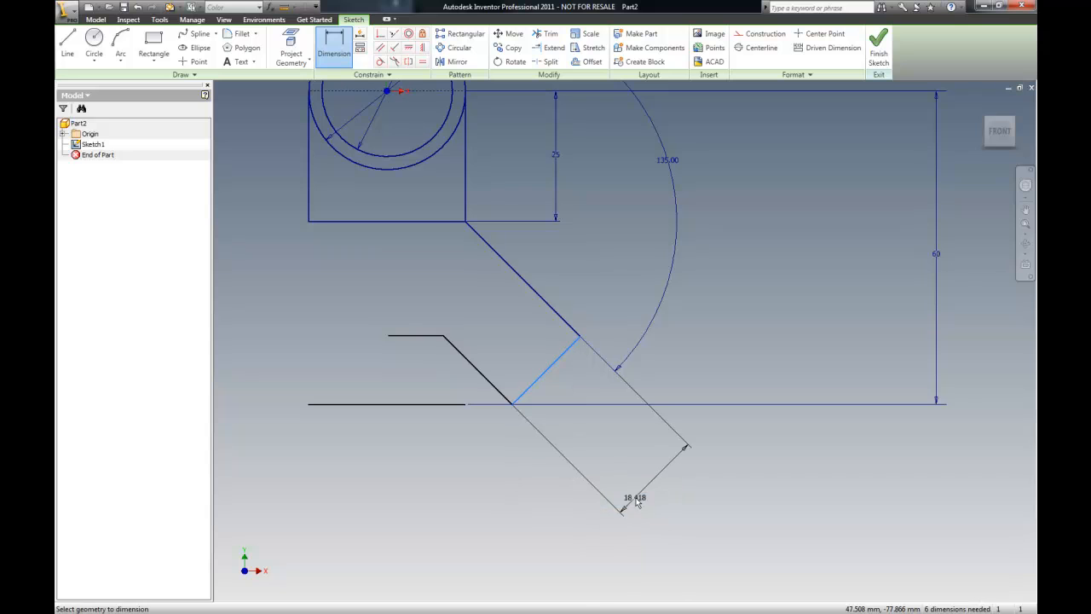
{"action": "left_click", "coordinate": [622, 459]}
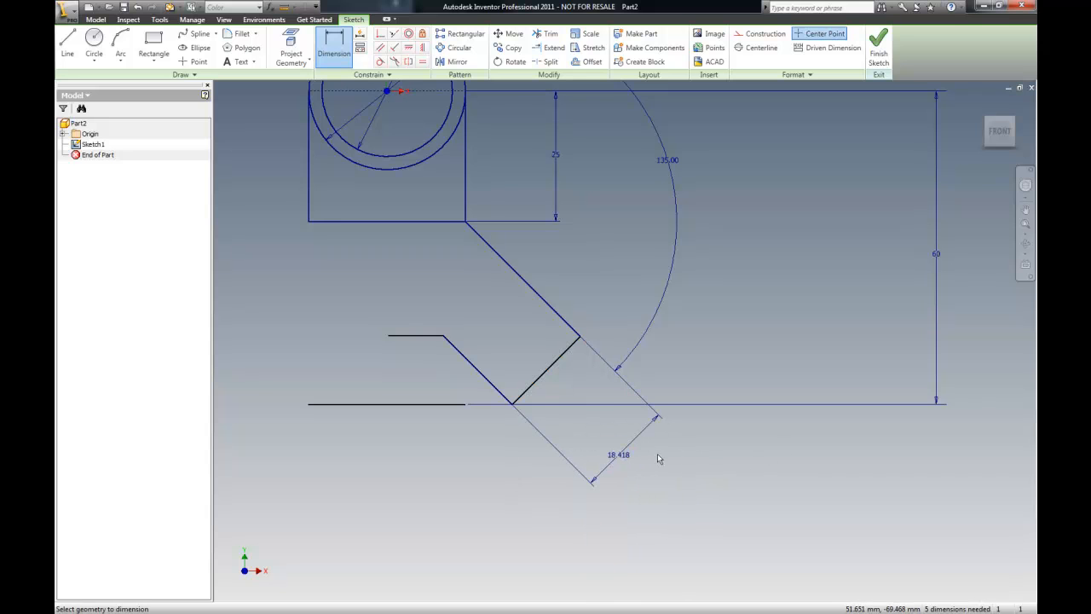
Set the arm's end-line dimension to 125 mm.
{"action": "left_click", "coordinate": [620, 456]}
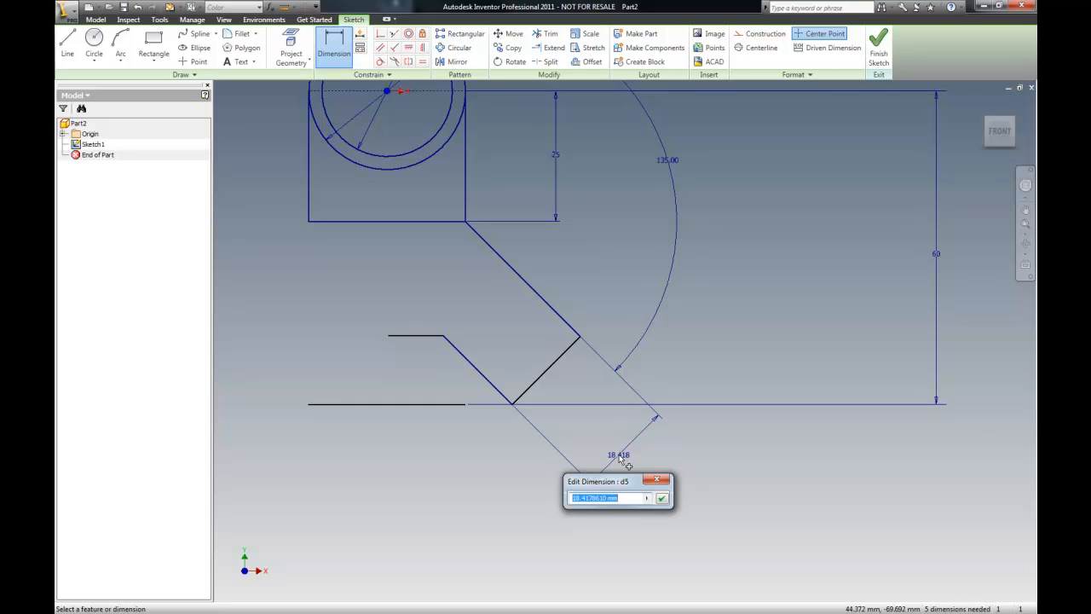
{"action": "type", "text": "125"}
{"action": "key", "text": "Return"}
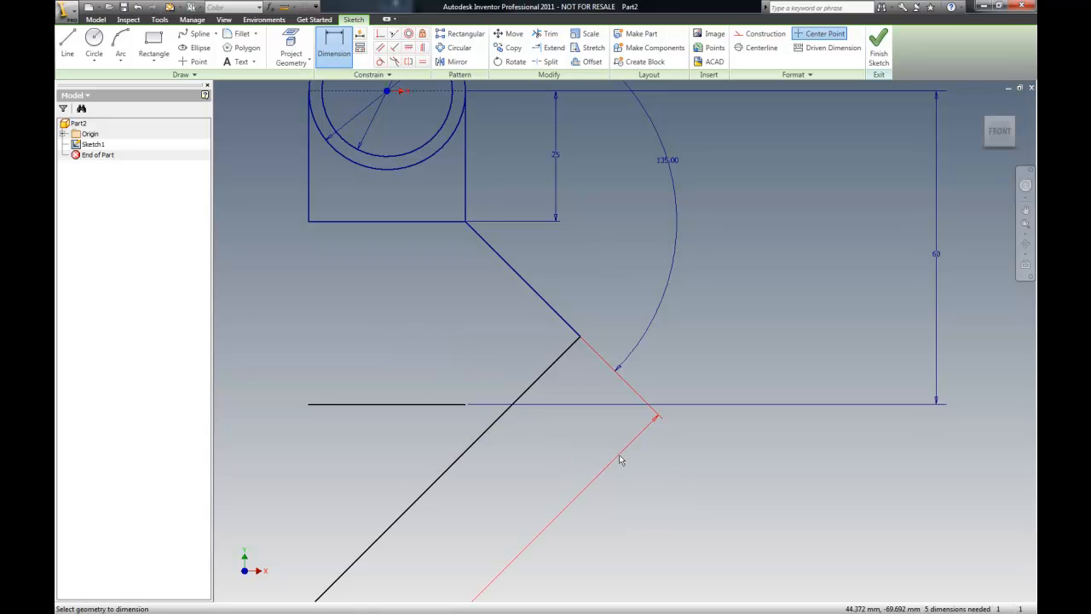
Set the aligned dimension of the arm's end line to 12.5 mm.
{"action": "scroll", "coordinate": [690, 352], "scroll_direction": "up", "scroll_amount": 4}
{"action": "scroll", "coordinate": [651, 405], "scroll_direction": "down", "scroll_amount": 3}
{"action": "left_click", "coordinate": [613, 438]}
{"action": "left_click", "coordinate": [602, 481]}
{"action": "left_click_drag", "start_coordinate": [602, 481], "coordinate": [540, 485]}
{"action": "type", "text": "12.5"}
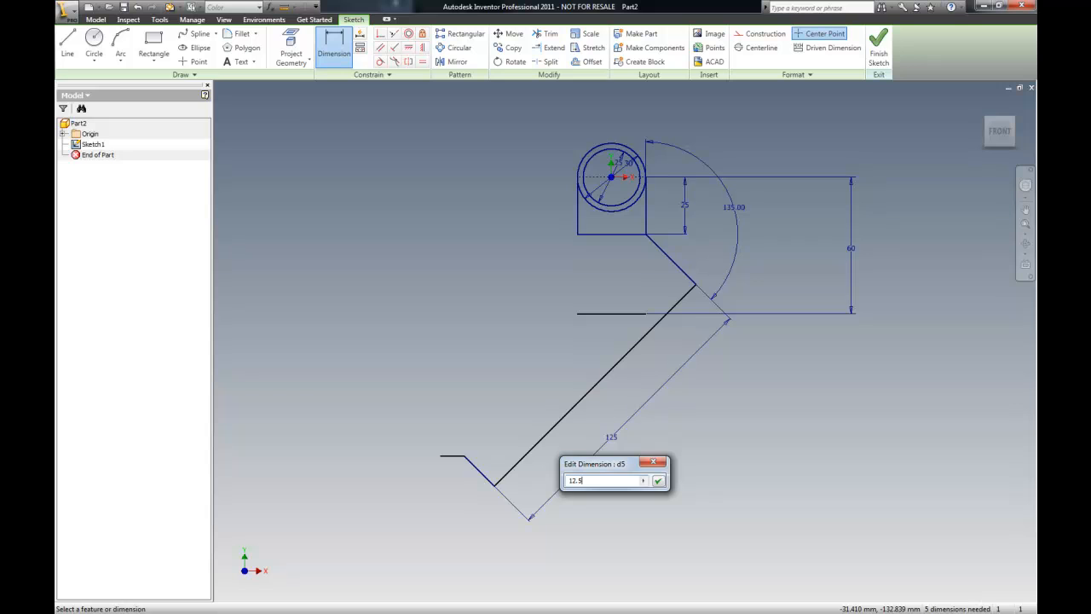
{"action": "key", "text": "Return"}
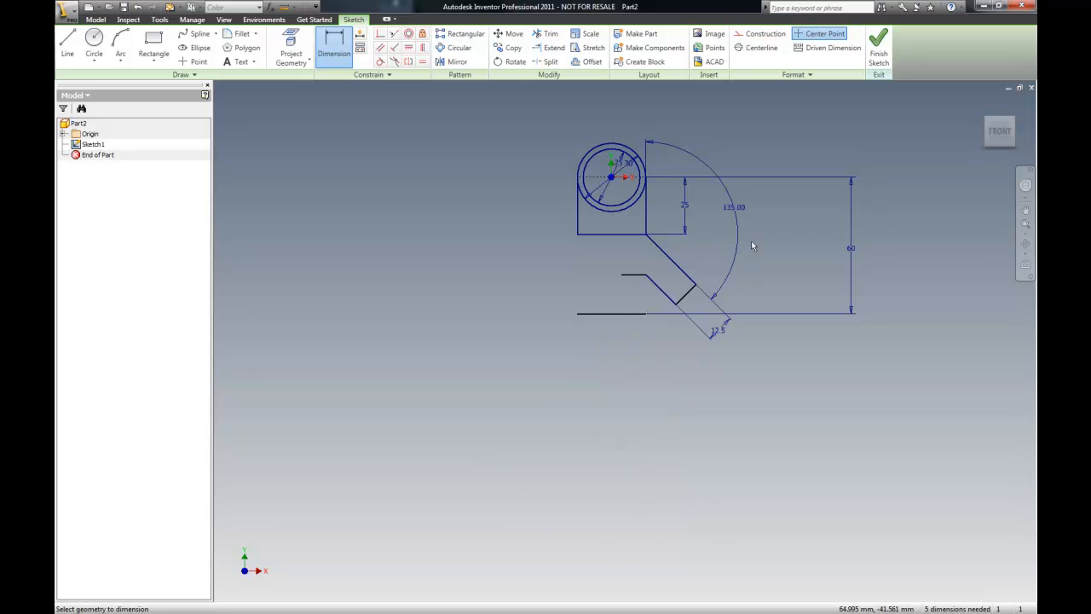
{"action": "scroll", "coordinate": [739, 243], "scroll_direction": "up", "scroll_amount": 5}
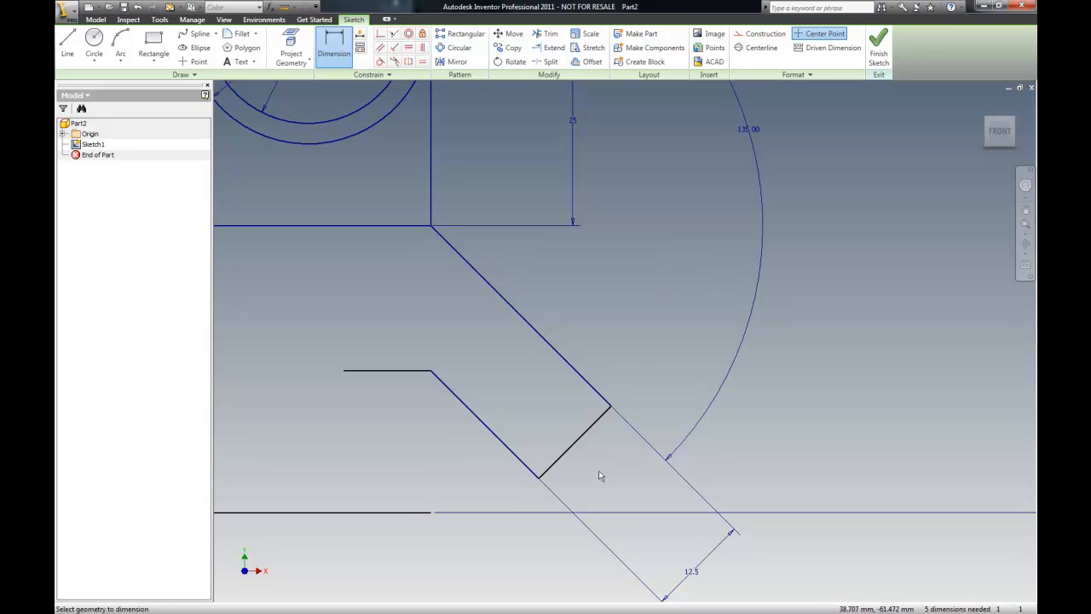
{"action": "scroll", "coordinate": [549, 490], "scroll_direction": "down", "scroll_amount": 3}
{"action": "left_click", "coordinate": [712, 471]}
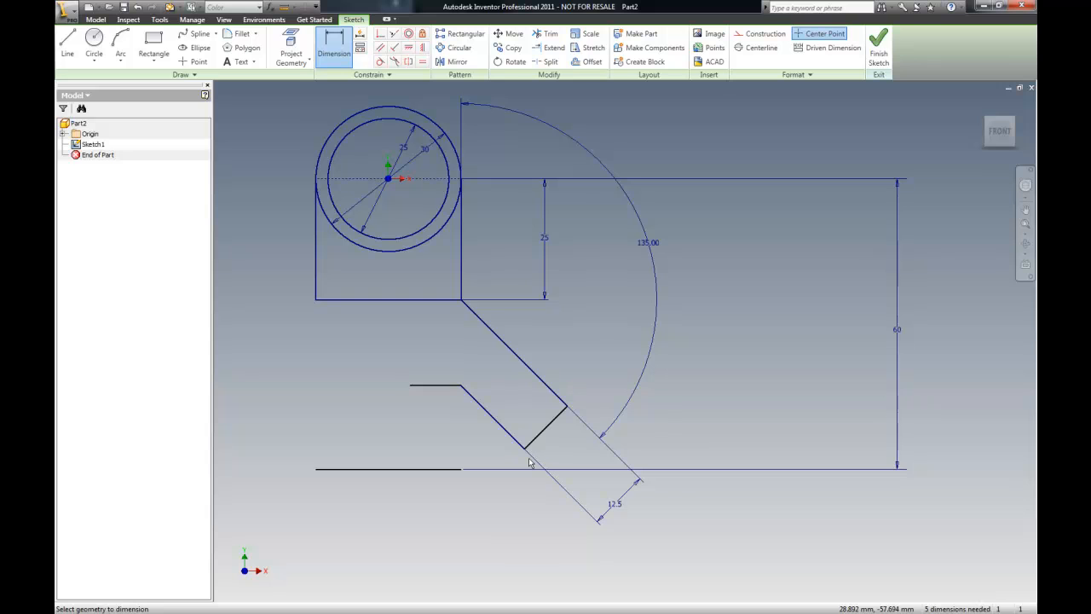
{"action": "left_click", "coordinate": [441, 468]}
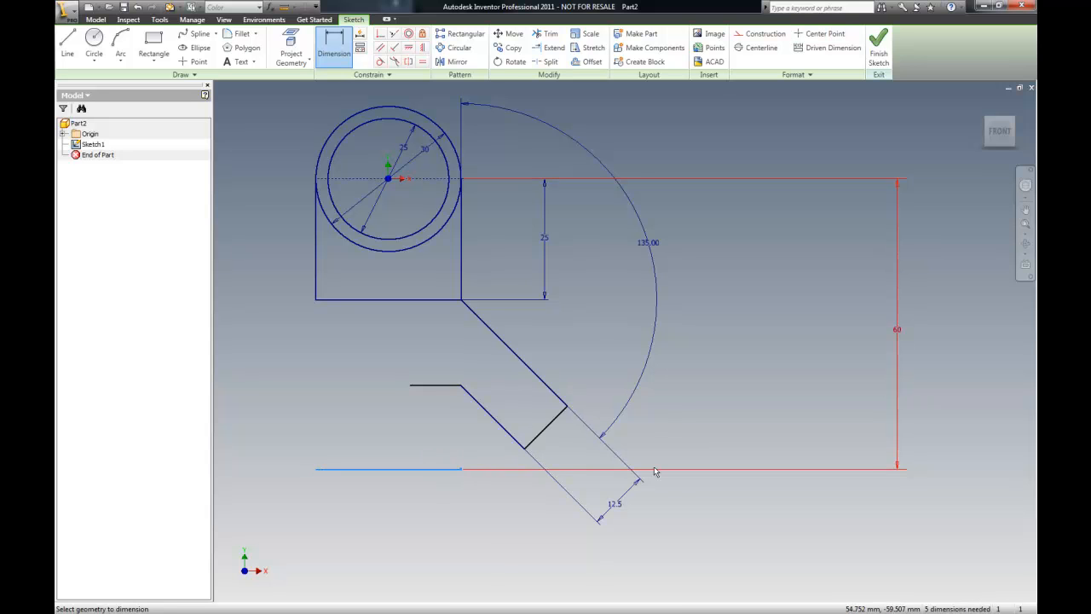
{"action": "key", "text": "Escape"}
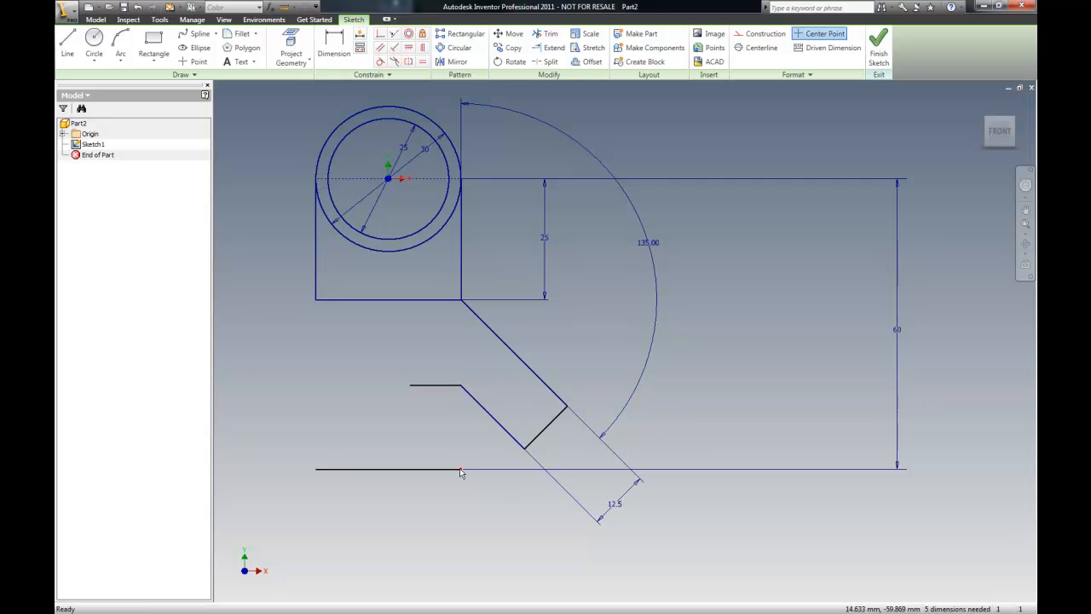
Shorten the lowest horizontal line slightly by moving its right endpoint inward.
{"action": "mouse_move", "coordinate": [461, 474]}
{"action": "left_mouse_down"}
{"action": "mouse_move", "coordinate": [480, 495]}
{"action": "mouse_move", "coordinate": [446, 500]}
{"action": "left_mouse_up"}
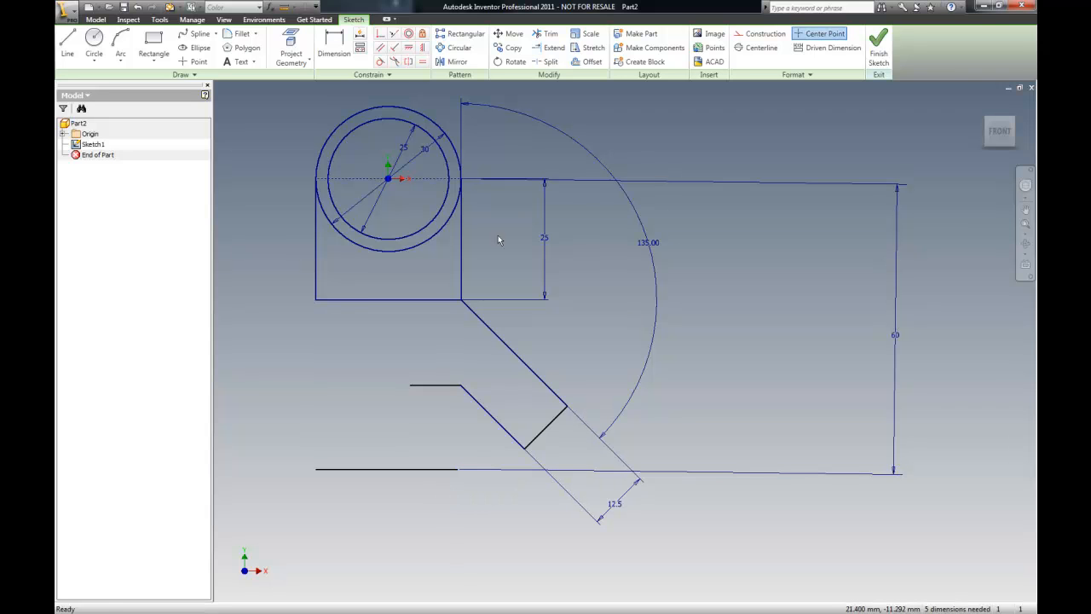
Undo the last endpoint move and draw a horizontal line continuing the lowest line past the arm's end.
{"action": "left_click", "coordinate": [137, 6]}
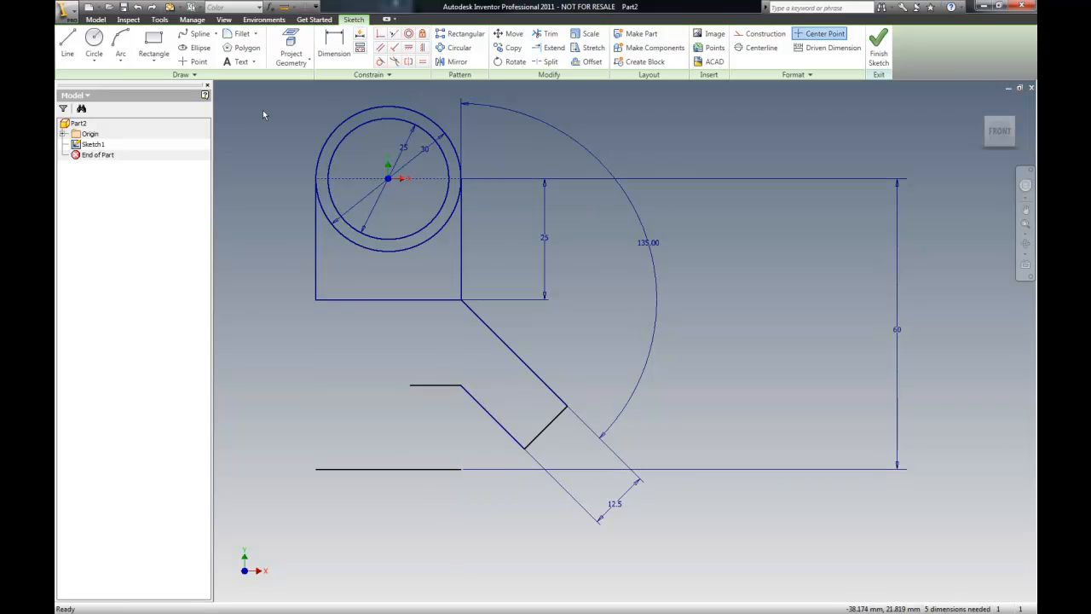
{"action": "left_click", "coordinate": [67, 43]}
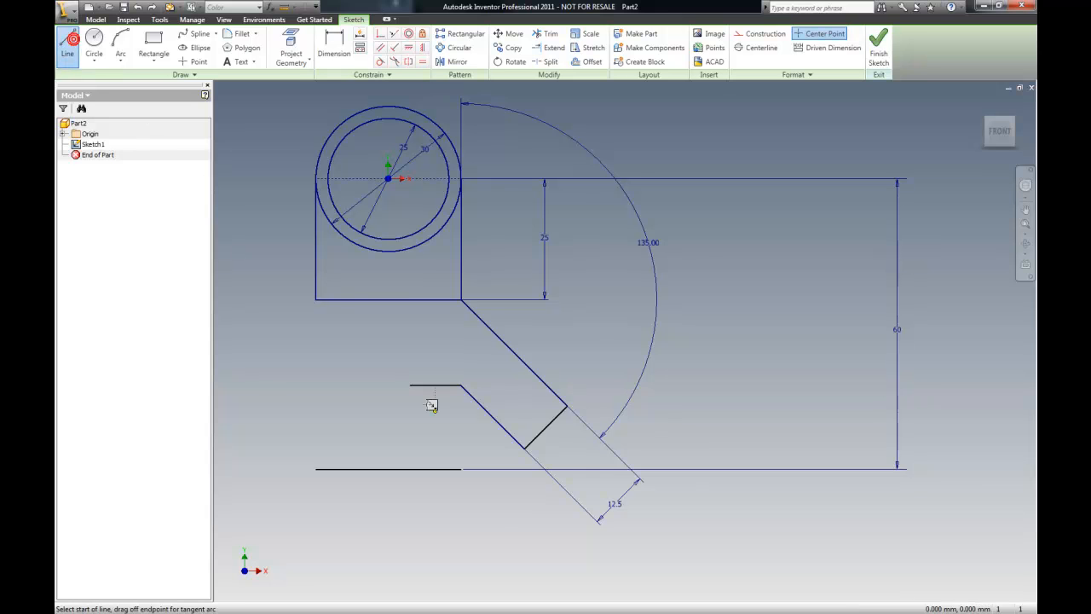
{"action": "left_click", "coordinate": [460, 469]}
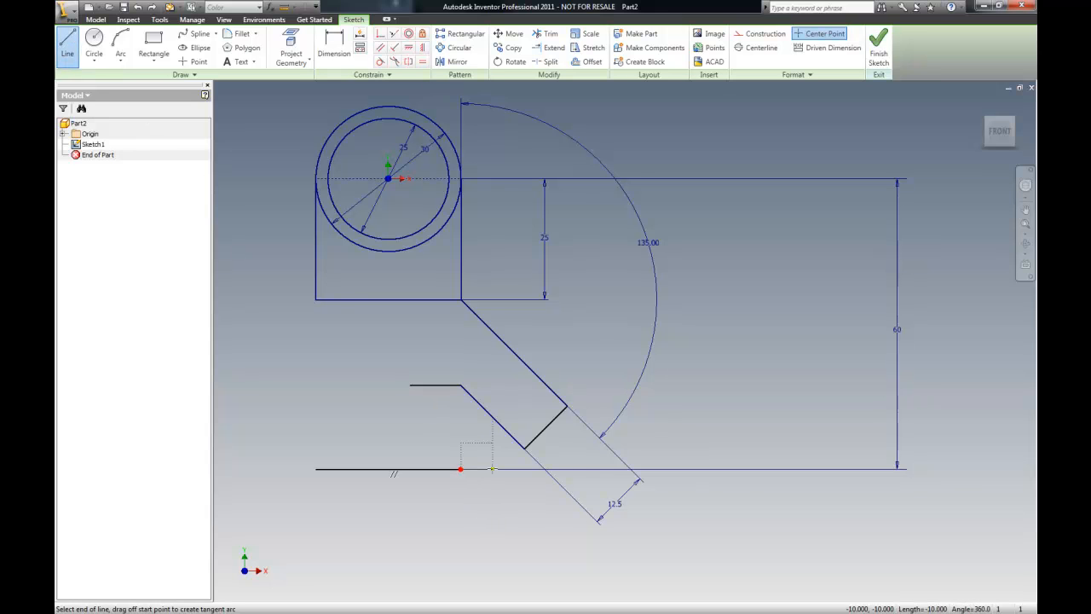
{"action": "left_click", "coordinate": [724, 477]}
{"action": "key", "text": "Escape"}
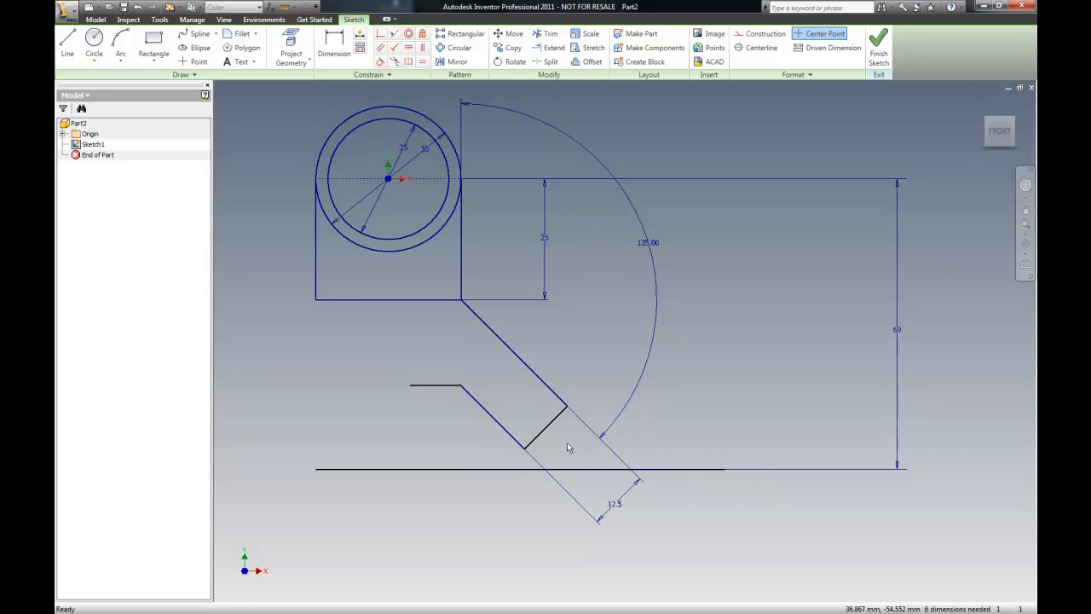
Delete the short line closing the arm's end.
{"action": "scroll", "coordinate": [568, 452], "scroll_direction": "up", "scroll_amount": 3}
{"action": "left_click_drag", "start_coordinate": [563, 448], "coordinate": [511, 403]}
{"action": "key", "text": "Delete"}
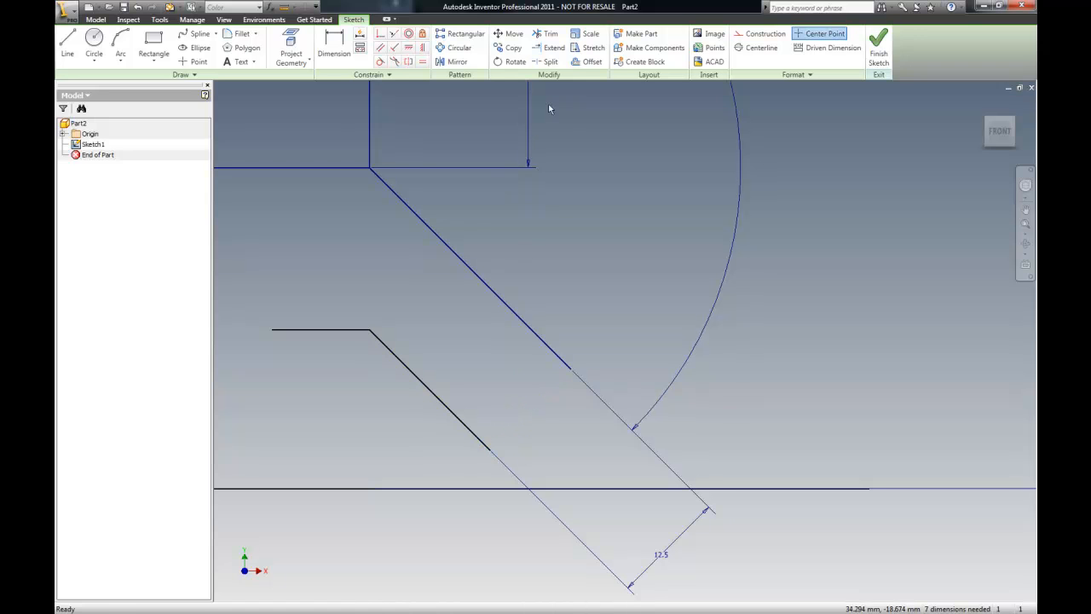
Try to extend the arm's lower sloped line down to the lowest horizontal line.
{"action": "left_click", "coordinate": [554, 48]}
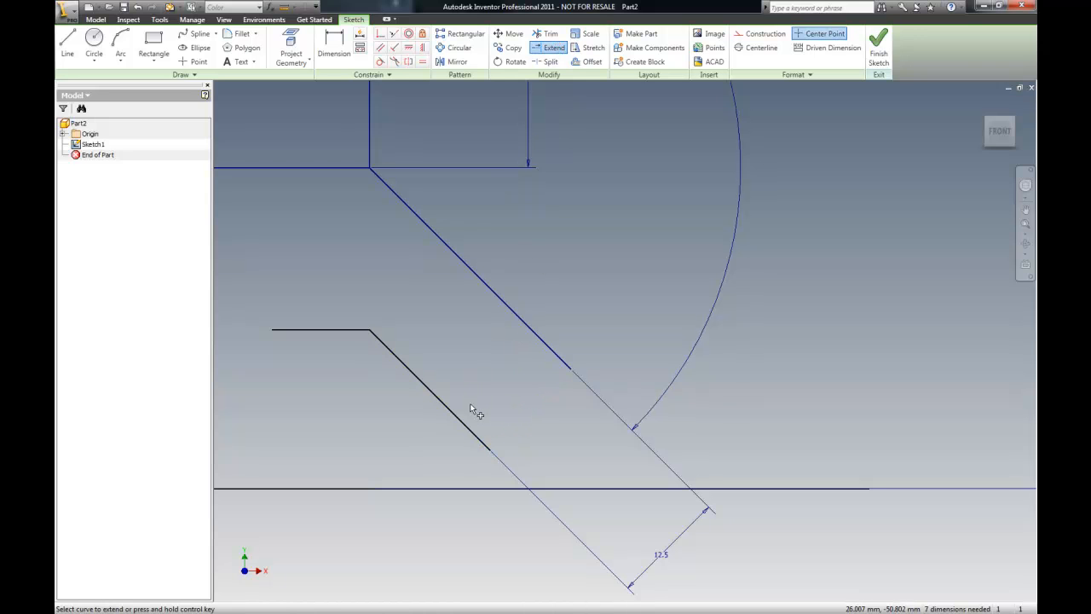
{"action": "left_click", "coordinate": [461, 427]}
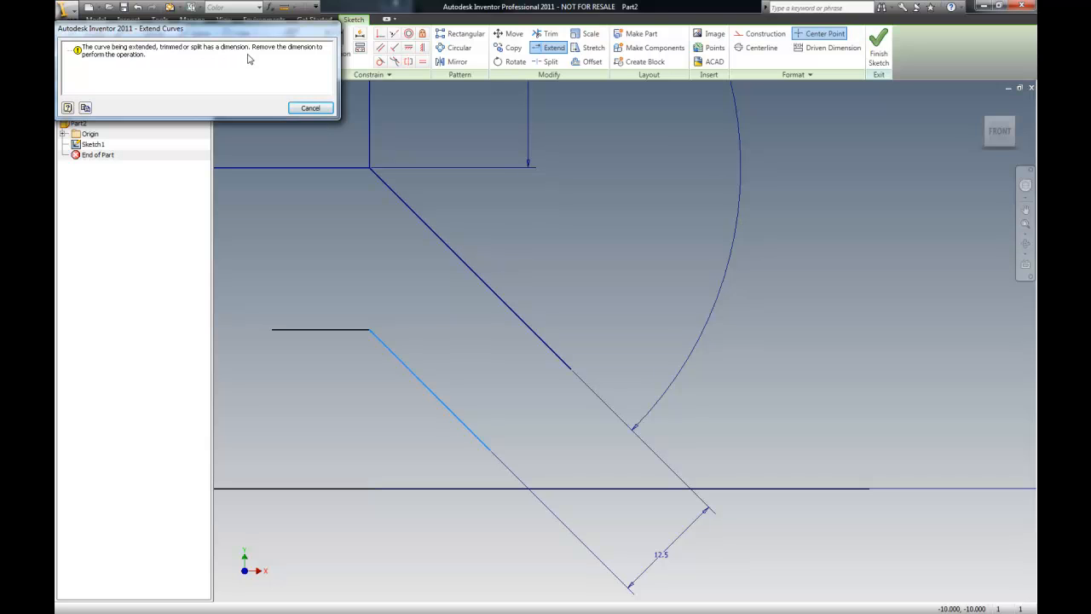
{"action": "key", "text": "Escape"}
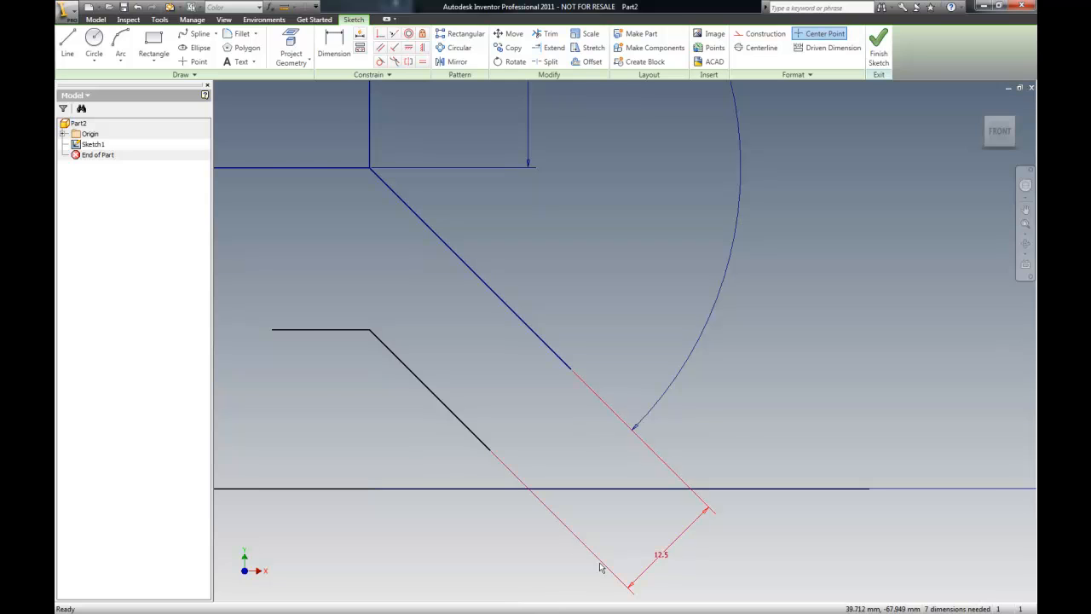
Delete the arm's 12.5 mm dimension and extend the lower sloped line to the lowest horizontal line.
{"action": "left_click", "coordinate": [644, 553]}
{"action": "key", "text": "Delete"}
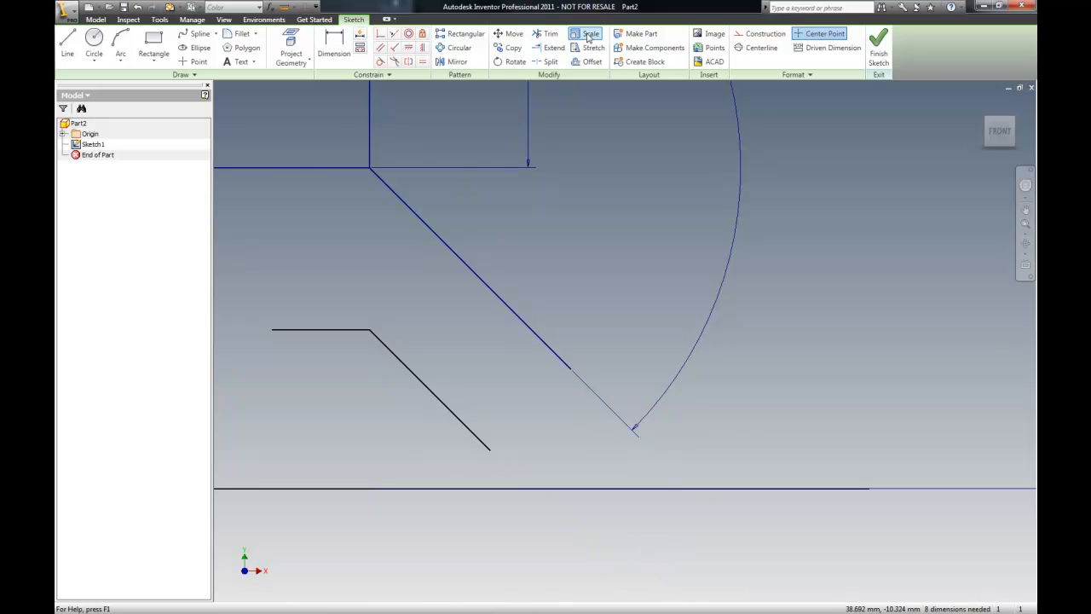
{"action": "left_click", "coordinate": [550, 48]}
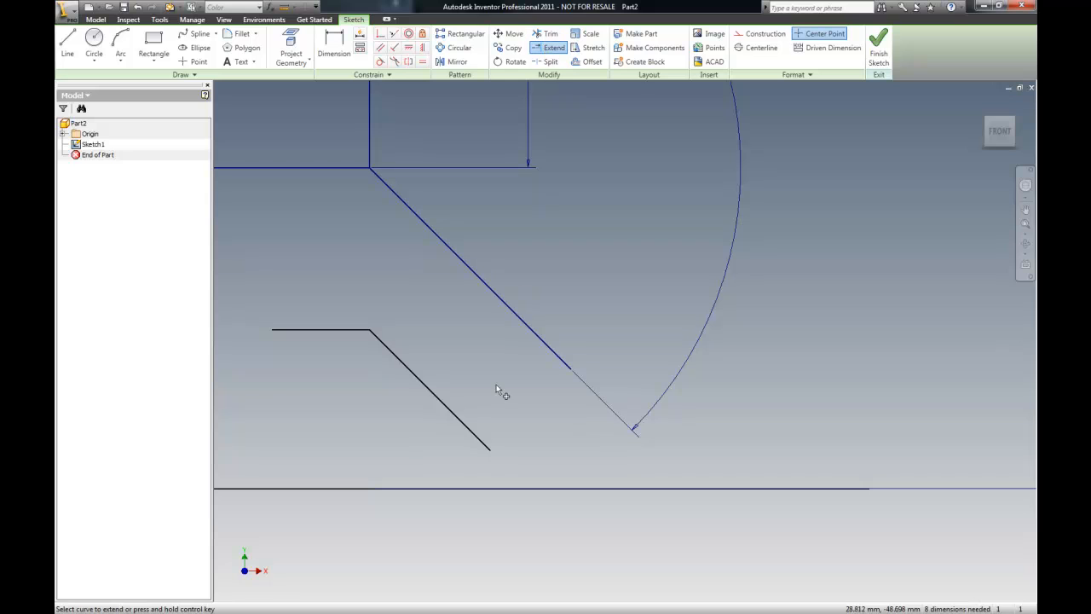
{"action": "left_click", "coordinate": [486, 450]}
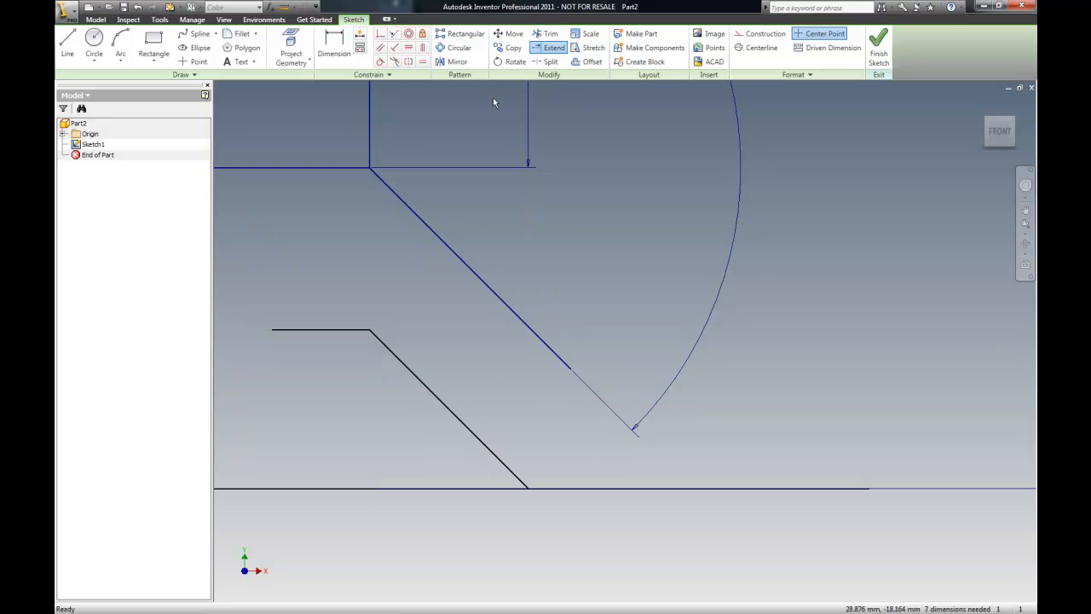
{"action": "key", "text": "Escape"}
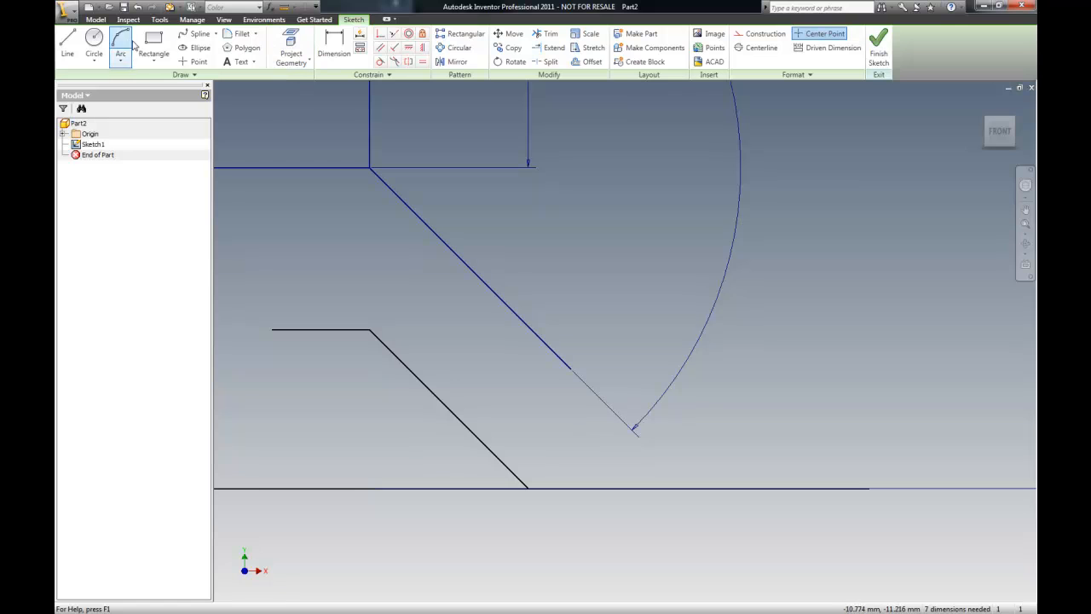
Draw a line about 12.2 mm long at 45° from near the lower sloped line's foot and extend the upper sloped line to it.
{"action": "left_click", "coordinate": [72, 39]}
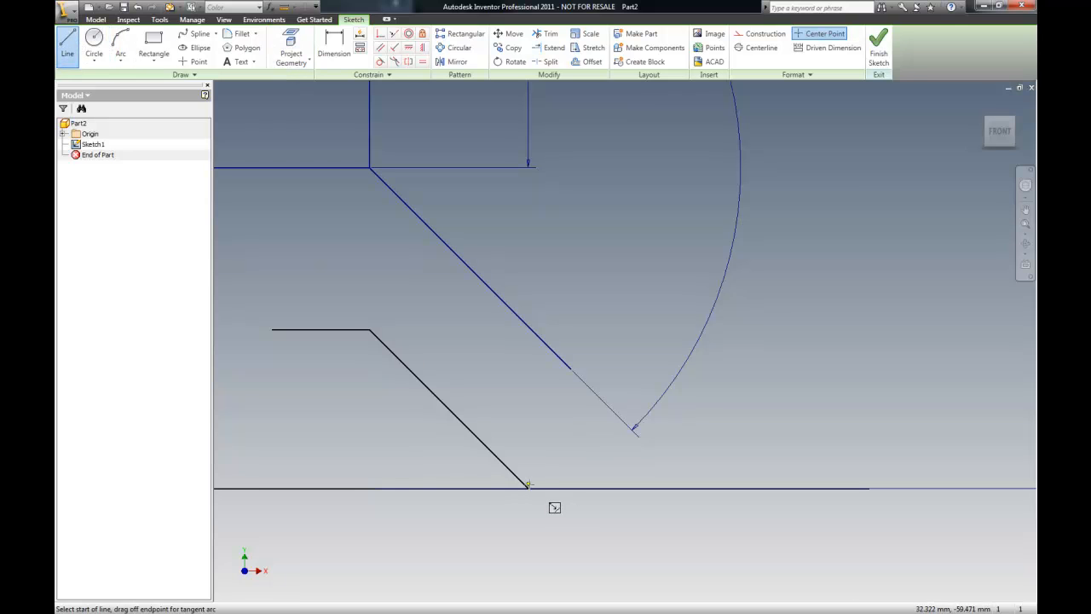
{"action": "left_click", "coordinate": [528, 488]}
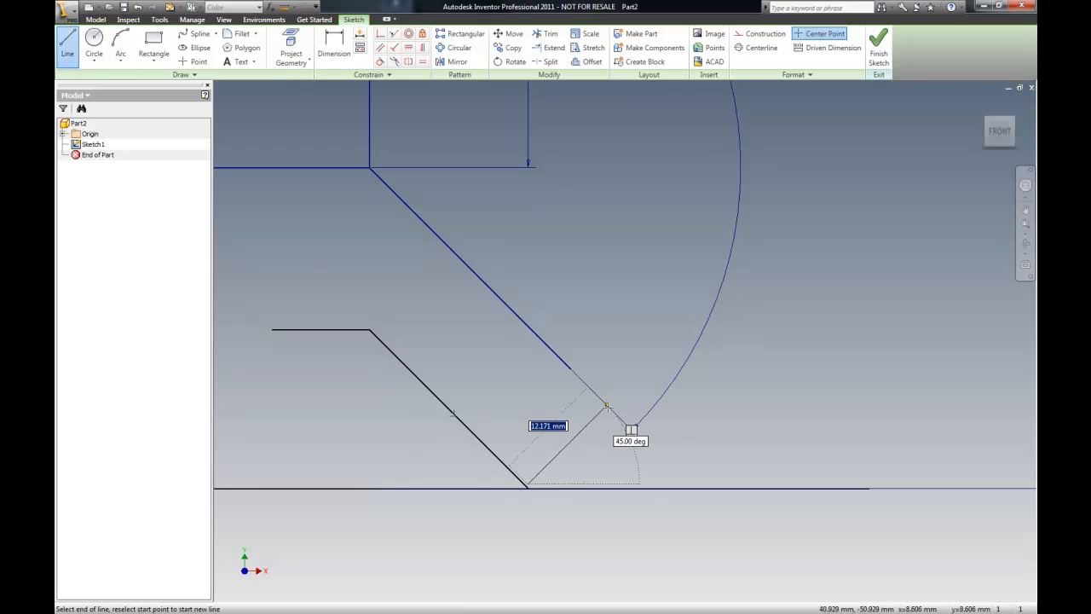
{"action": "left_click", "coordinate": [607, 408]}
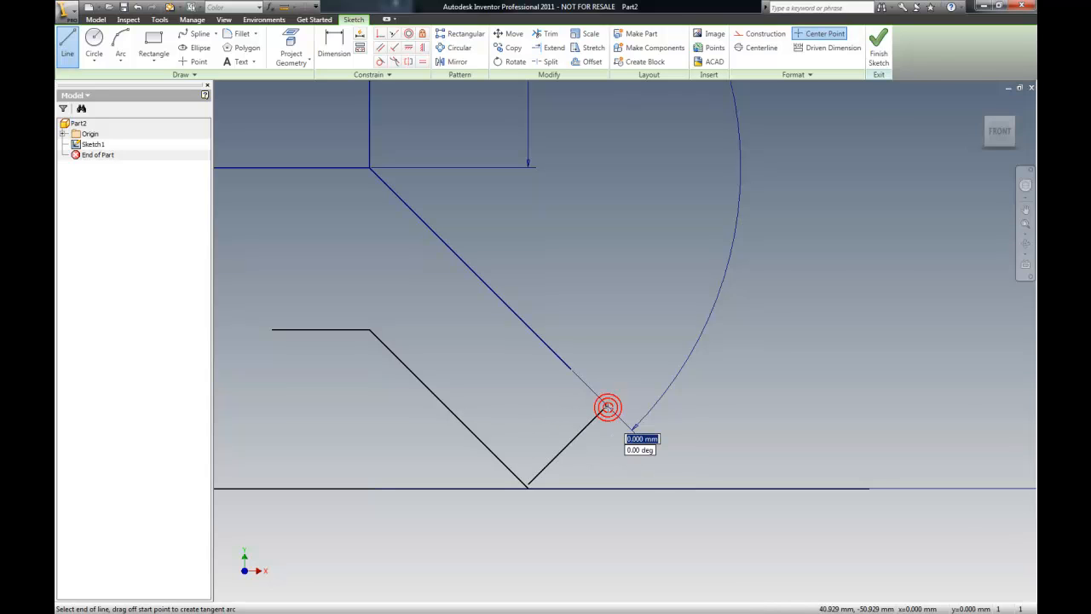
{"action": "key", "text": "Escape"}
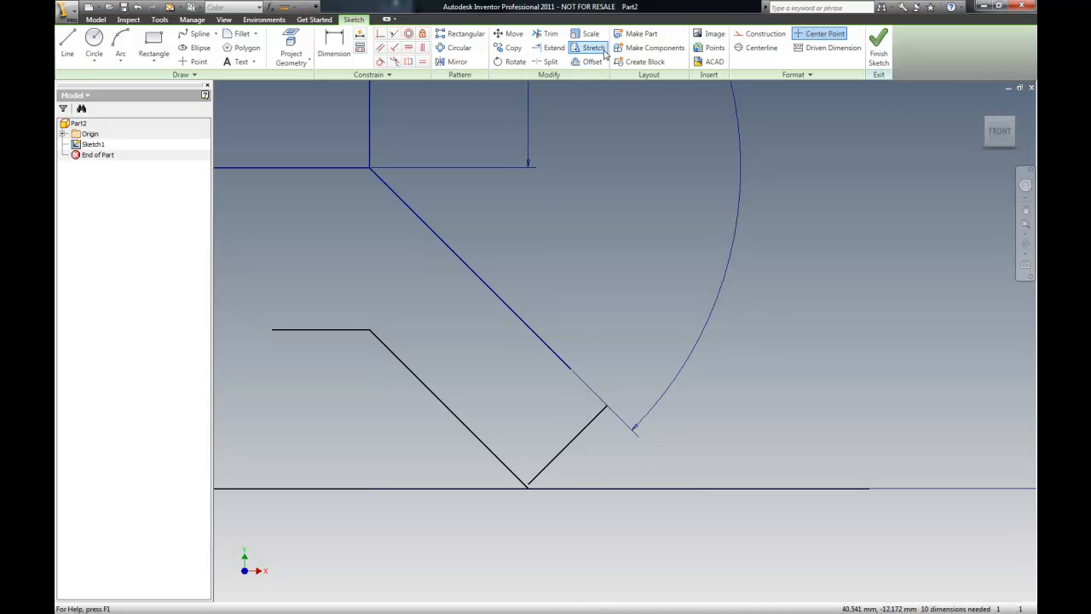
{"action": "left_click", "coordinate": [550, 48]}
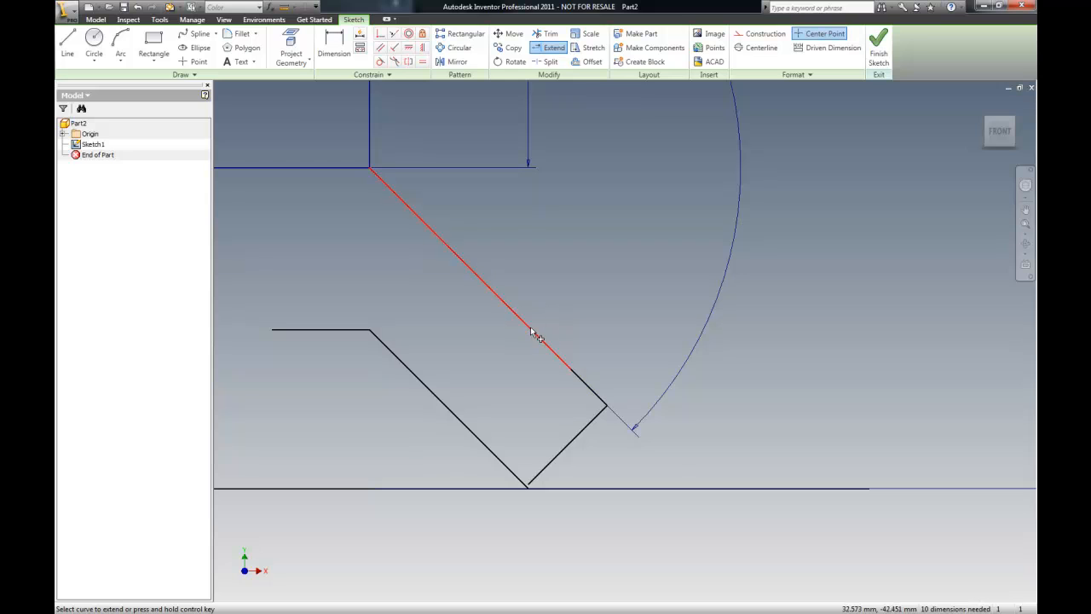
{"action": "left_click", "coordinate": [532, 331]}
{"action": "key", "text": "Escape"}
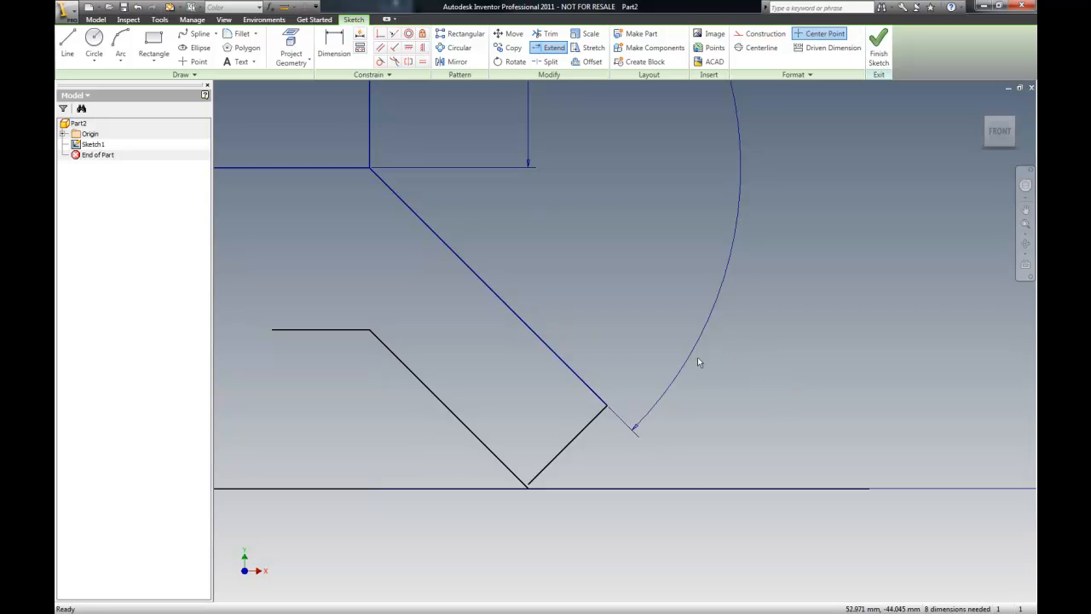
Place an aligned dimension on the arm's 45° end line.
{"action": "left_click", "coordinate": [333, 47]}
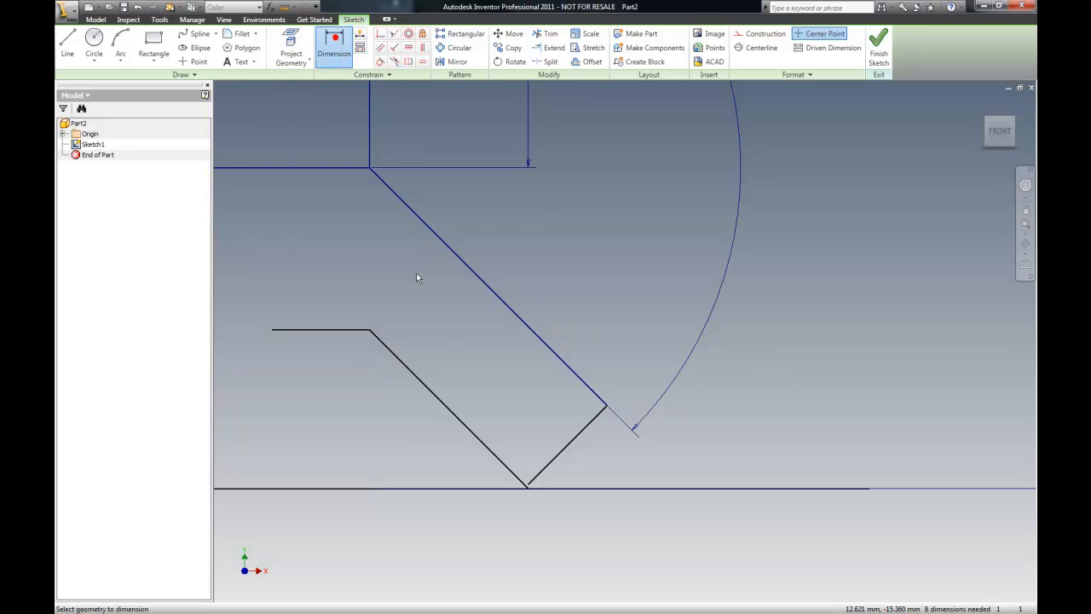
{"action": "left_click", "coordinate": [564, 450]}
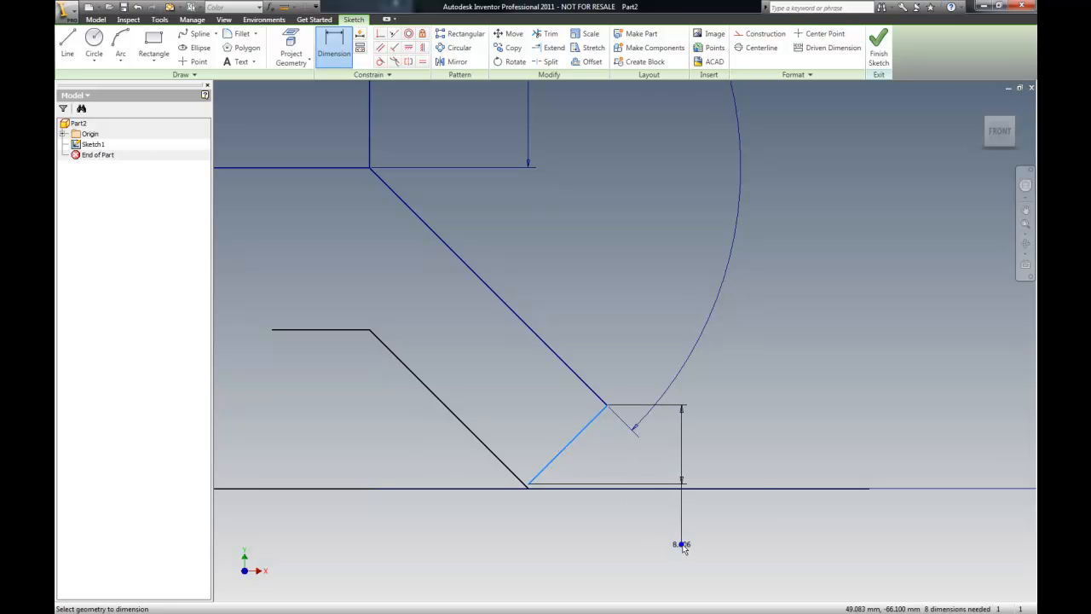
{"action": "right_click", "coordinate": [682, 546]}
{"action": "left_click", "coordinate": [707, 455]}
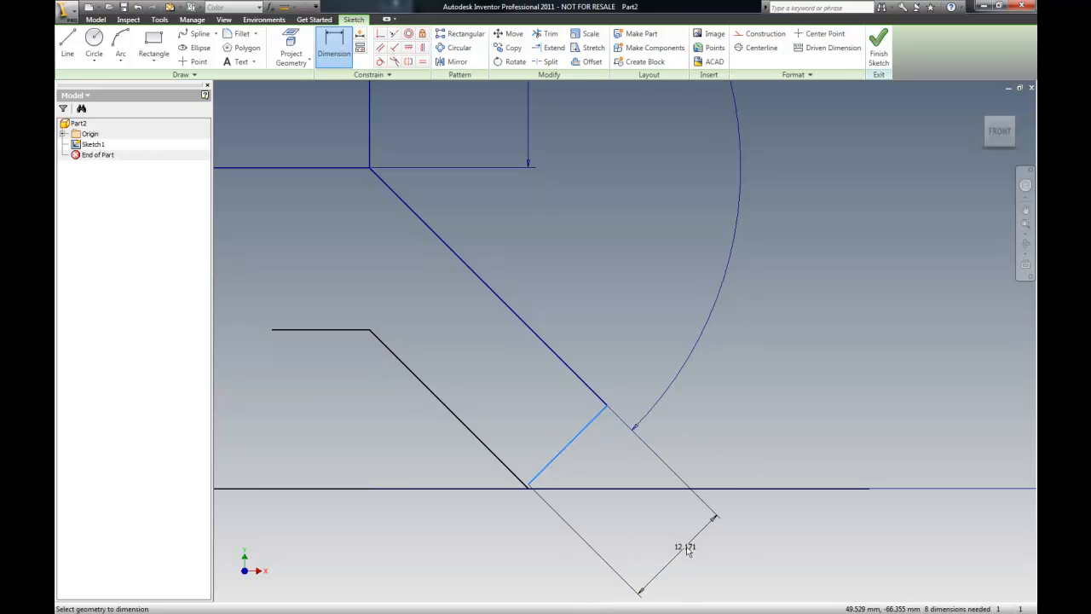
{"action": "left_click", "coordinate": [668, 554]}
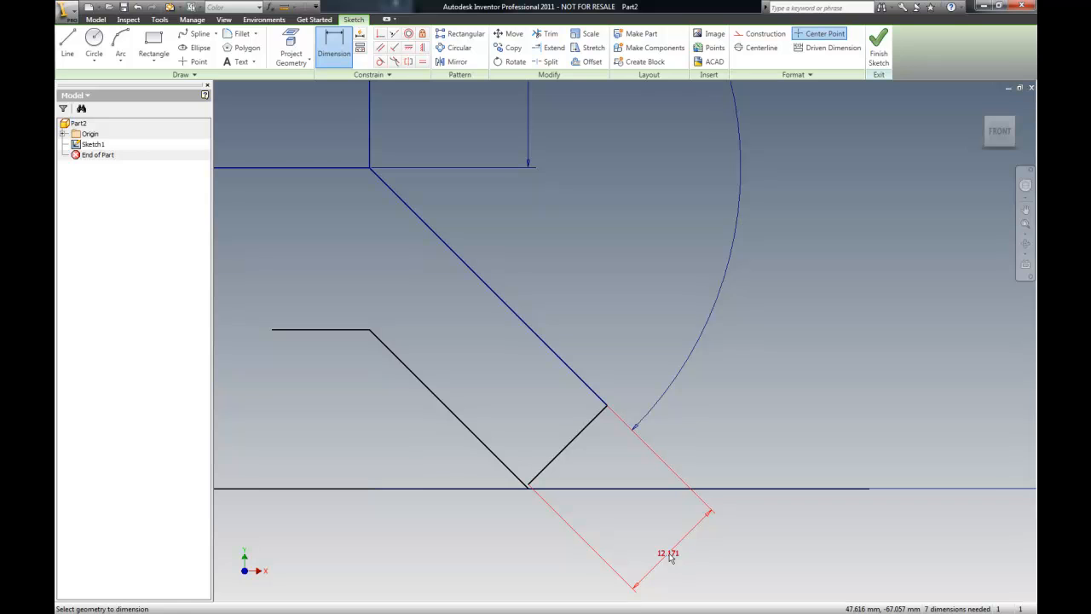
{"action": "key", "text": "Escape"}
Delete the arm's end line and redraw it from the lower sloped line's foot to the upper sloped line's endpoint.
{"action": "left_click", "coordinate": [585, 450]}
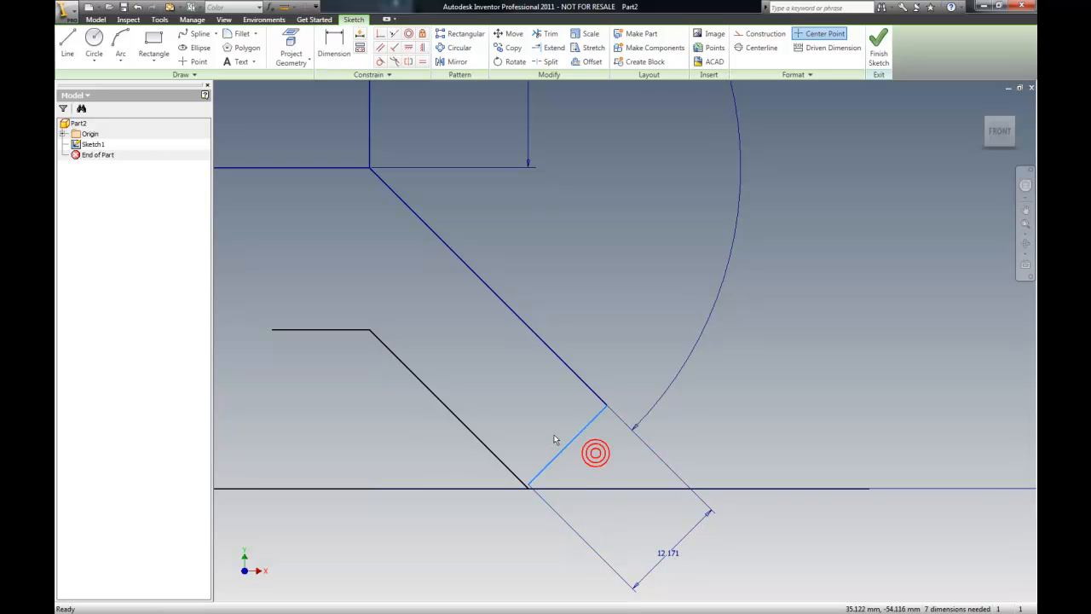
{"action": "key", "text": "Delete"}
{"action": "scroll", "coordinate": [548, 513], "scroll_direction": "up", "scroll_amount": 5}
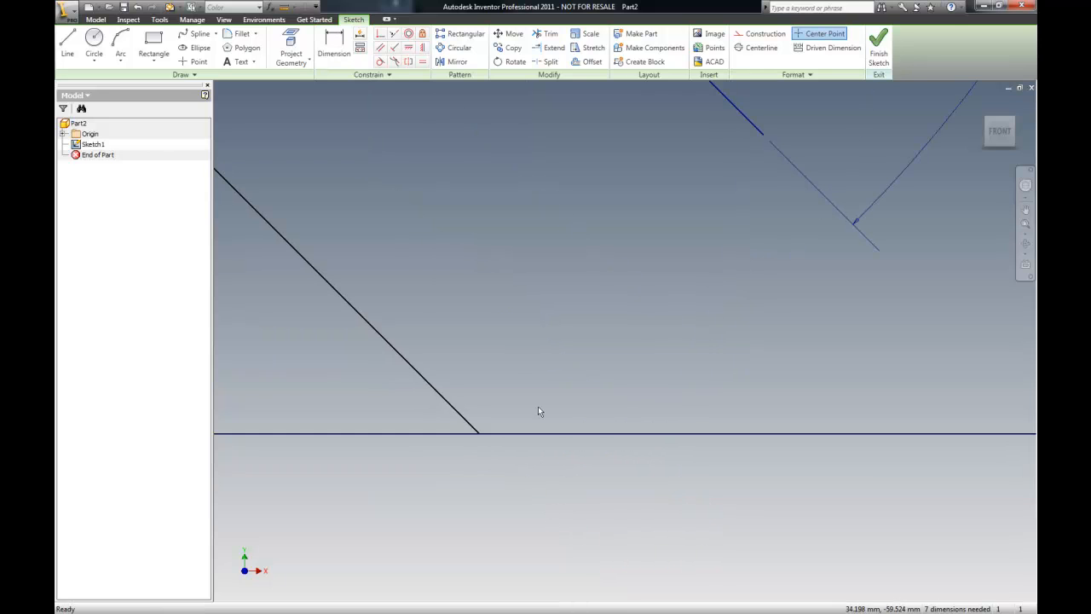
{"action": "left_click", "coordinate": [67, 43]}
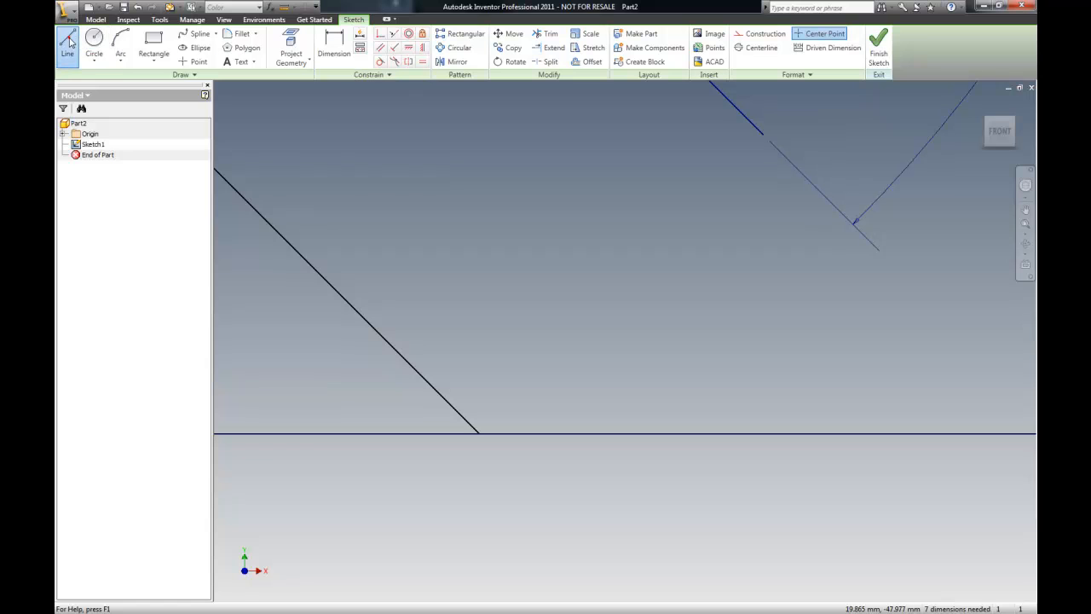
{"action": "left_click", "coordinate": [481, 434]}
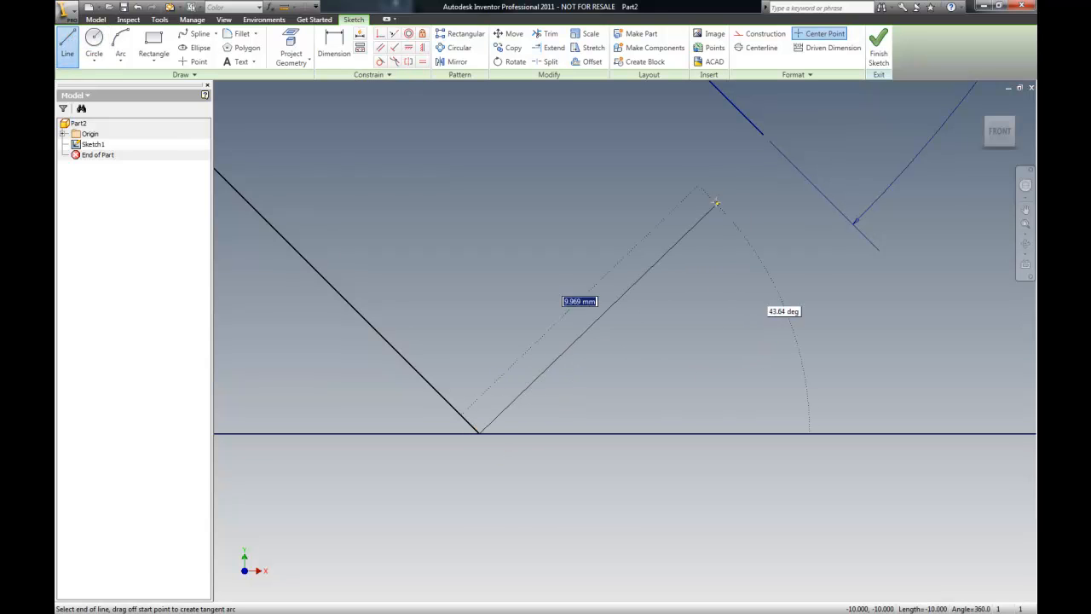
{"action": "left_click", "coordinate": [761, 134]}
{"action": "key", "text": "Escape"}
Add an aligned dimension to the redrawn end line of the arm and set it to 12.5 mm.
{"action": "key", "text": "d"}
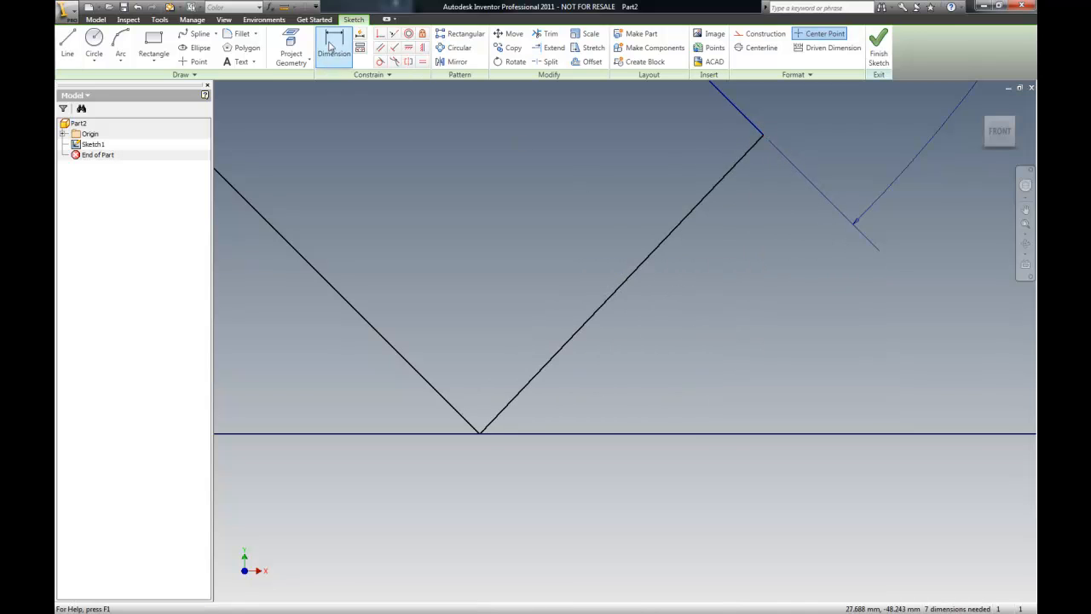
{"action": "left_click", "coordinate": [591, 317]}
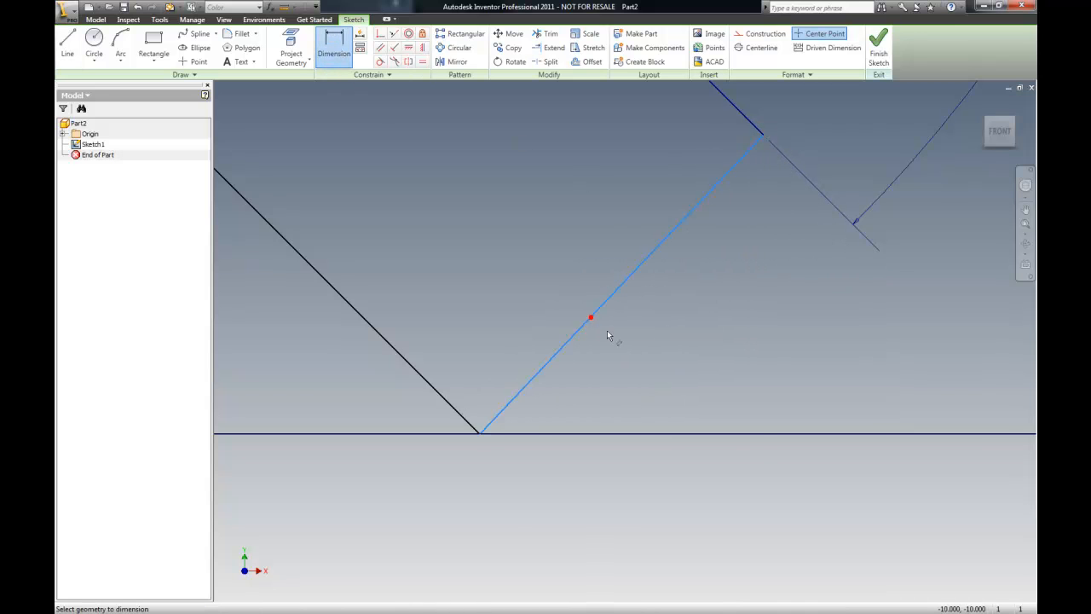
{"action": "right_click", "coordinate": [738, 478]}
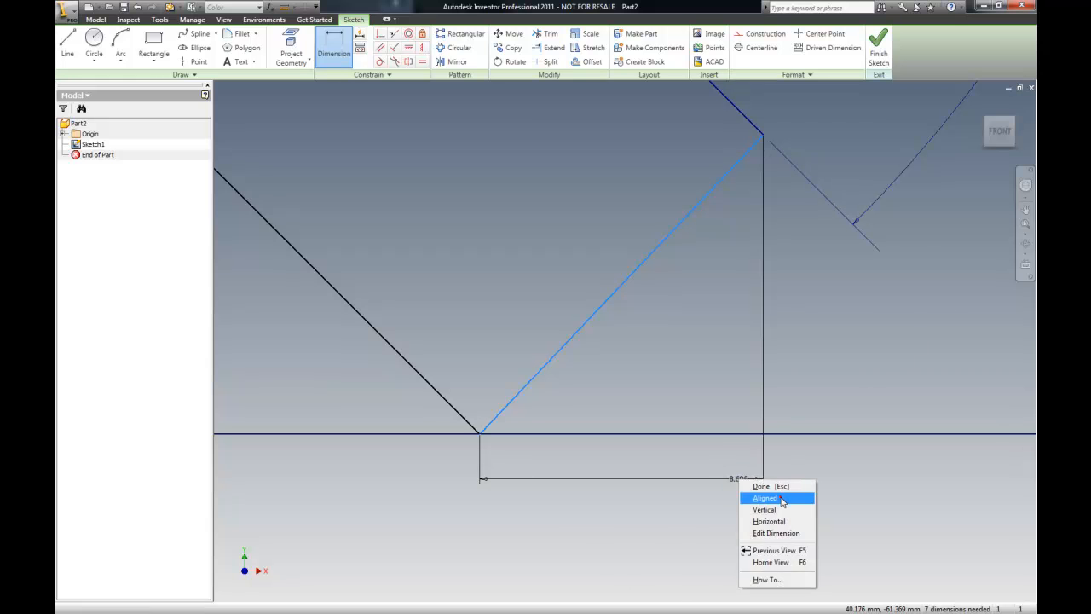
{"action": "left_click", "coordinate": [764, 498]}
{"action": "left_click", "coordinate": [722, 389]}
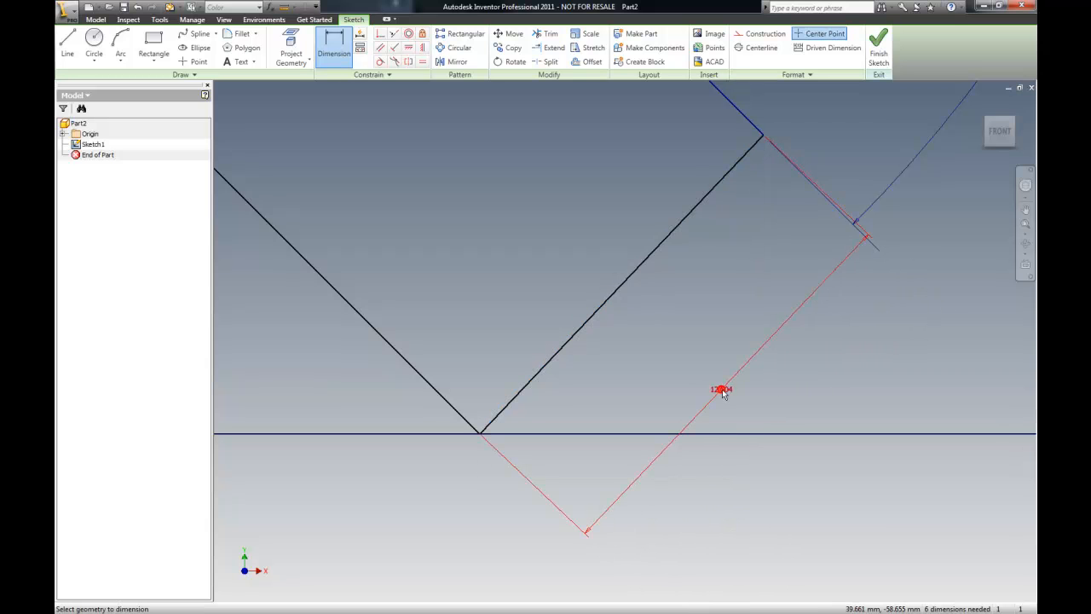
{"action": "left_click", "coordinate": [722, 391]}
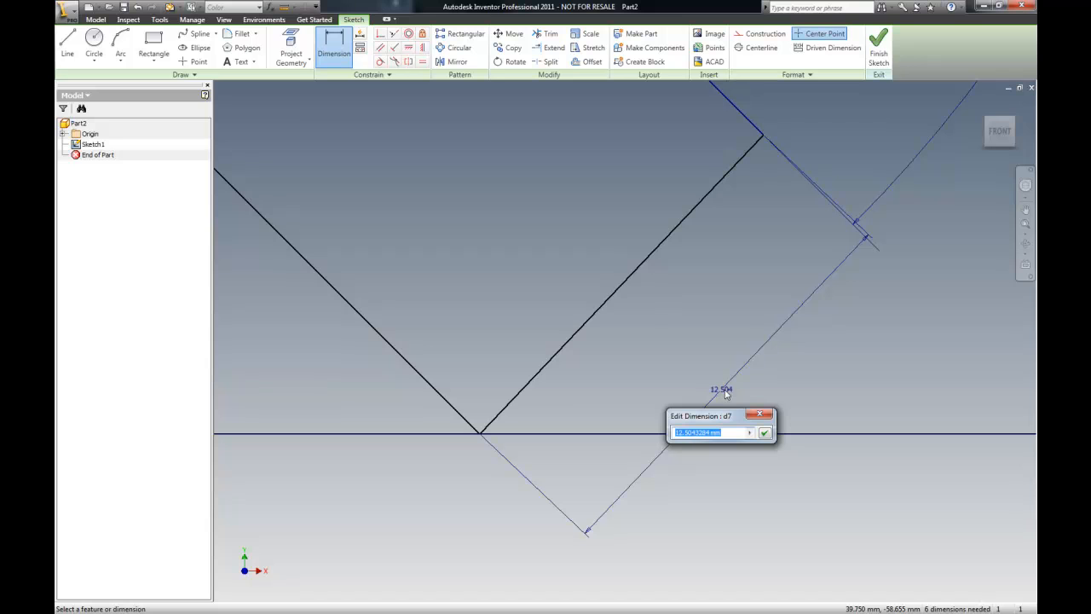
{"action": "type", "text": "12.5"}
{"action": "key", "text": "Return"}
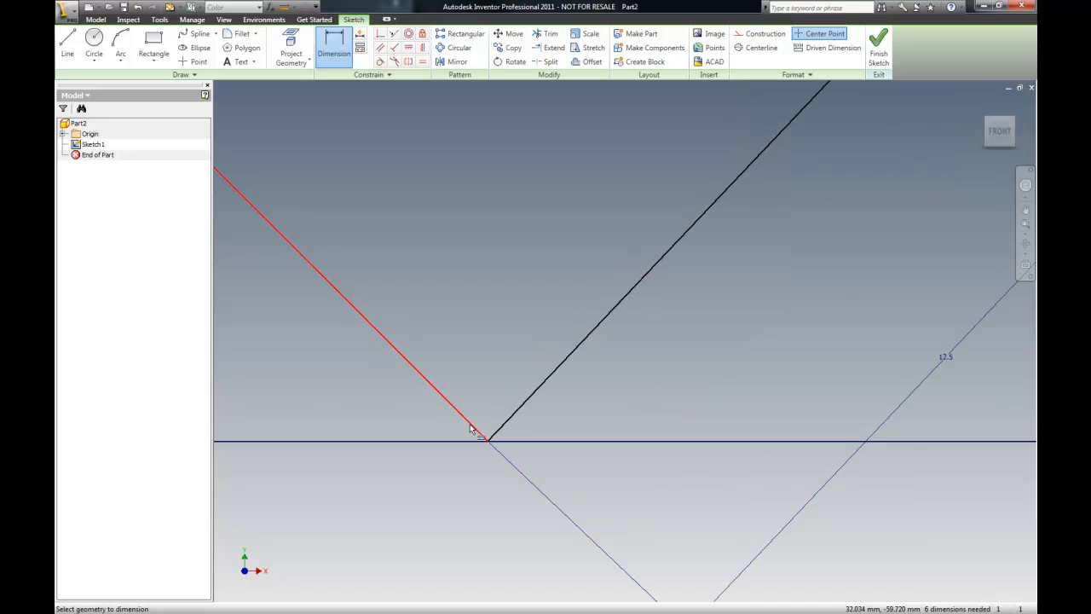
Examine how the arm's end line meets both sloped lines and the lowest horizontal line.
{"action": "scroll", "coordinate": [510, 477], "scroll_direction": "down", "scroll_amount": 3}
{"action": "scroll", "coordinate": [448, 327], "scroll_direction": "down", "scroll_amount": 3}
{"action": "scroll", "coordinate": [532, 371], "scroll_direction": "down", "scroll_amount": 3}
{"action": "scroll", "coordinate": [482, 341], "scroll_direction": "up", "scroll_amount": 5}
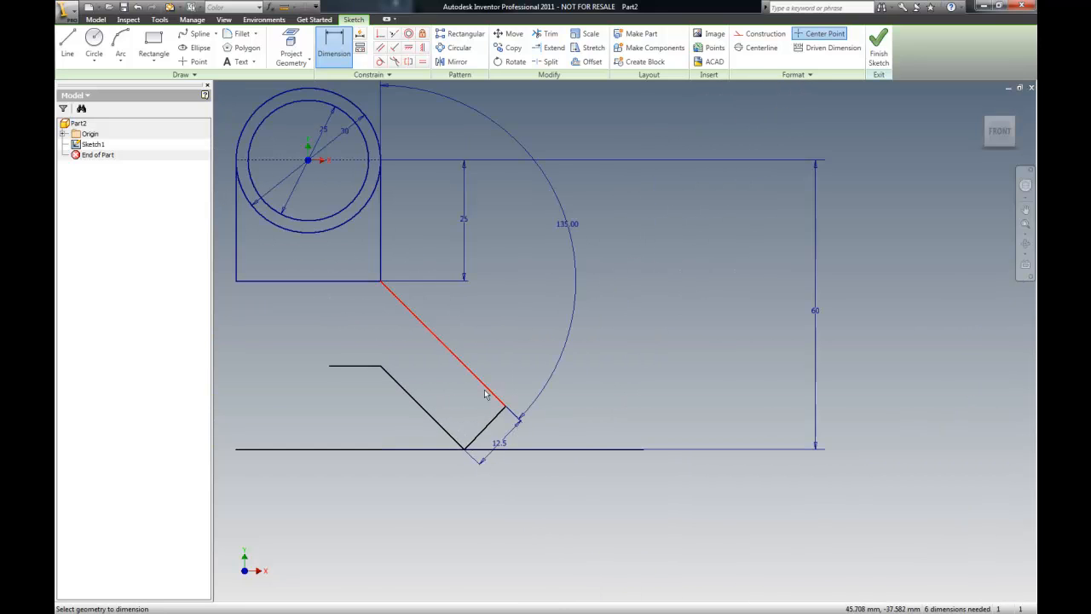
{"action": "scroll", "coordinate": [499, 413], "scroll_direction": "down", "scroll_amount": 5}
{"action": "scroll", "coordinate": [583, 390], "scroll_direction": "down", "scroll_amount": 7}
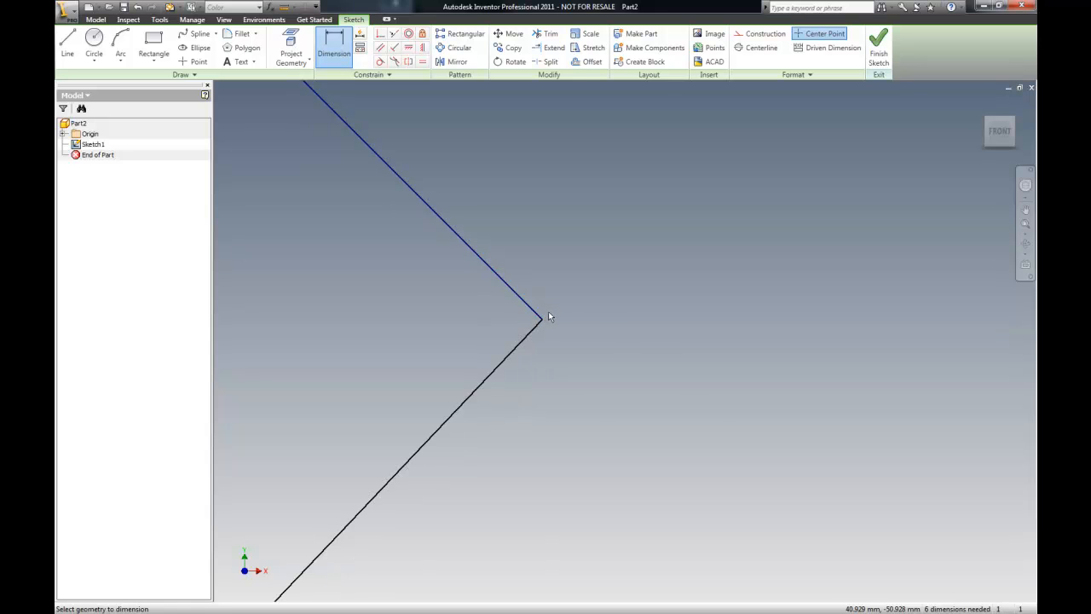
{"action": "scroll", "coordinate": [609, 312], "scroll_direction": "up", "scroll_amount": 5}
{"action": "scroll", "coordinate": [638, 296], "scroll_direction": "up", "scroll_amount": 3}
{"action": "scroll", "coordinate": [621, 298], "scroll_direction": "up", "scroll_amount": 4}
{"action": "scroll", "coordinate": [732, 366], "scroll_direction": "down", "scroll_amount": 7}
{"action": "scroll", "coordinate": [623, 384], "scroll_direction": "up", "scroll_amount": 5}
{"action": "scroll", "coordinate": [658, 430], "scroll_direction": "up", "scroll_amount": 3}
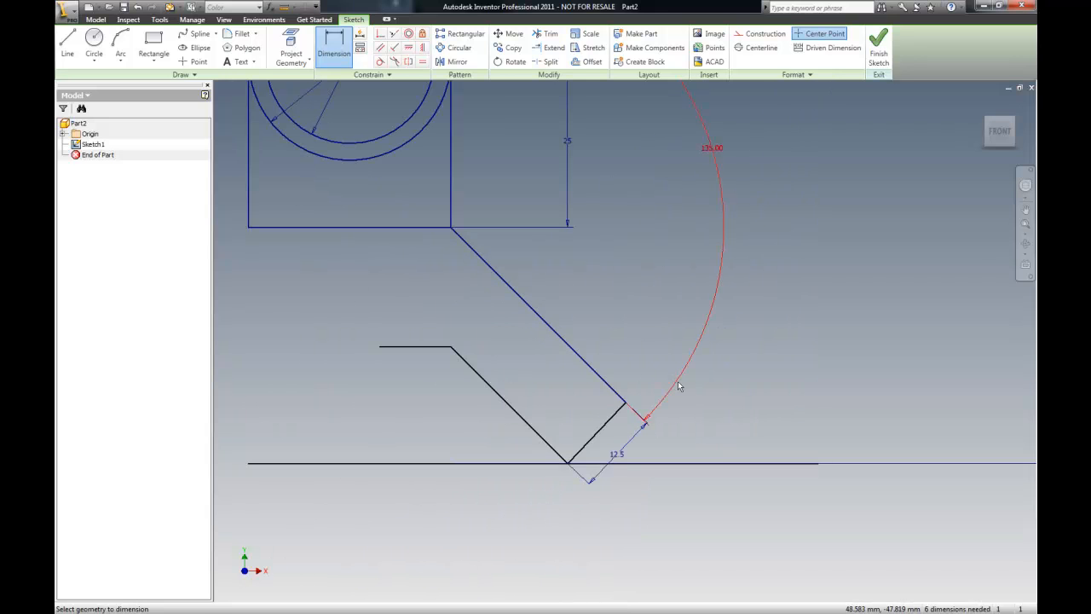
Delete the 135° angular dimension of the arm's upper sloped line.
{"action": "left_click", "coordinate": [718, 206]}
{"action": "left_click", "coordinate": [726, 205]}
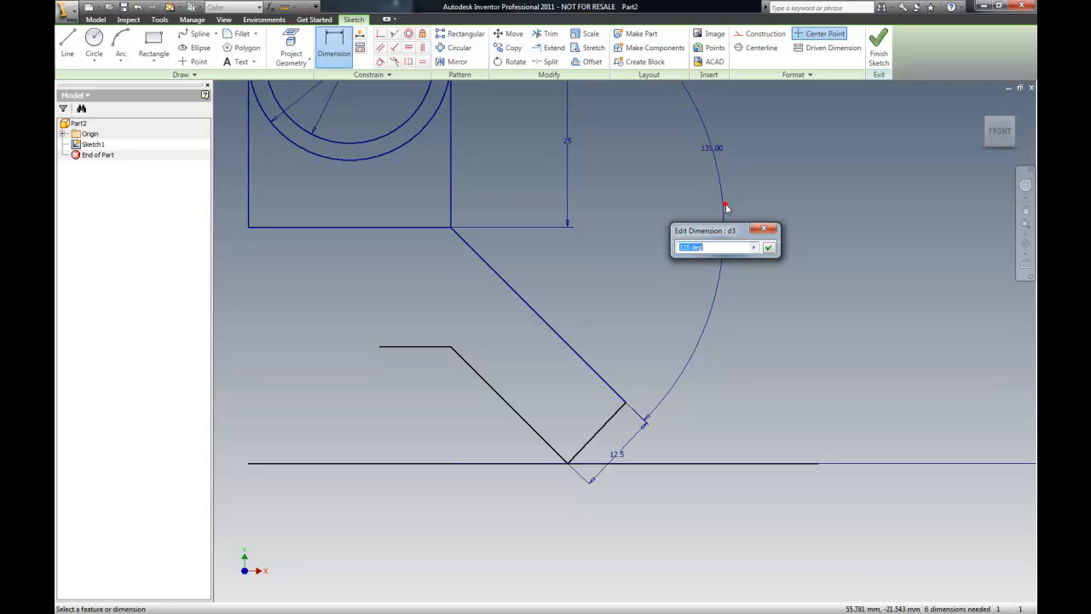
{"action": "left_click", "coordinate": [764, 247]}
{"action": "key", "text": "Escape"}
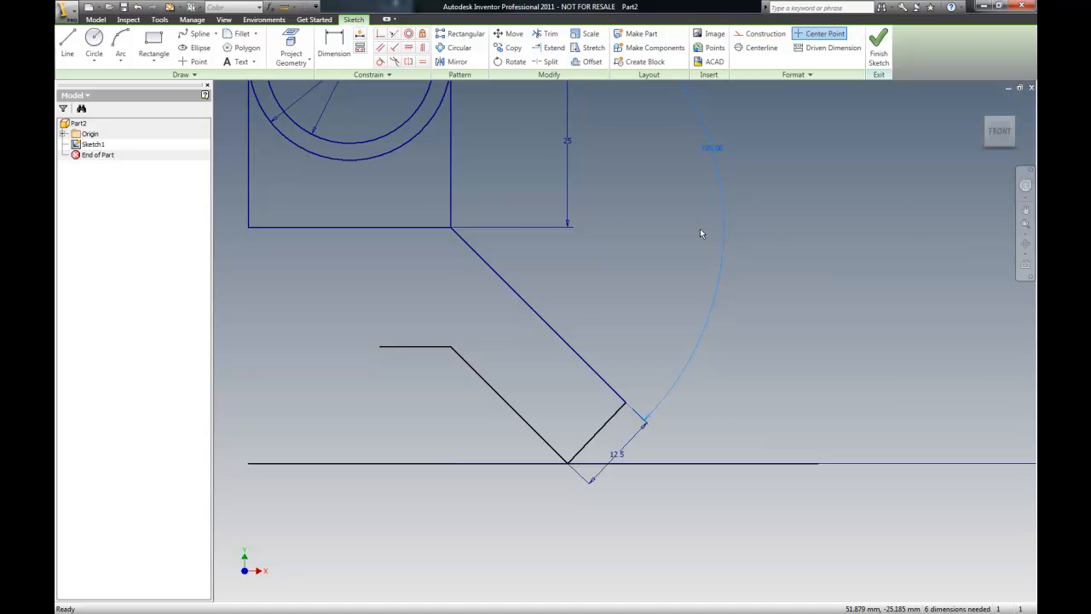
{"action": "scroll", "coordinate": [669, 365], "scroll_direction": "down", "scroll_amount": 2}
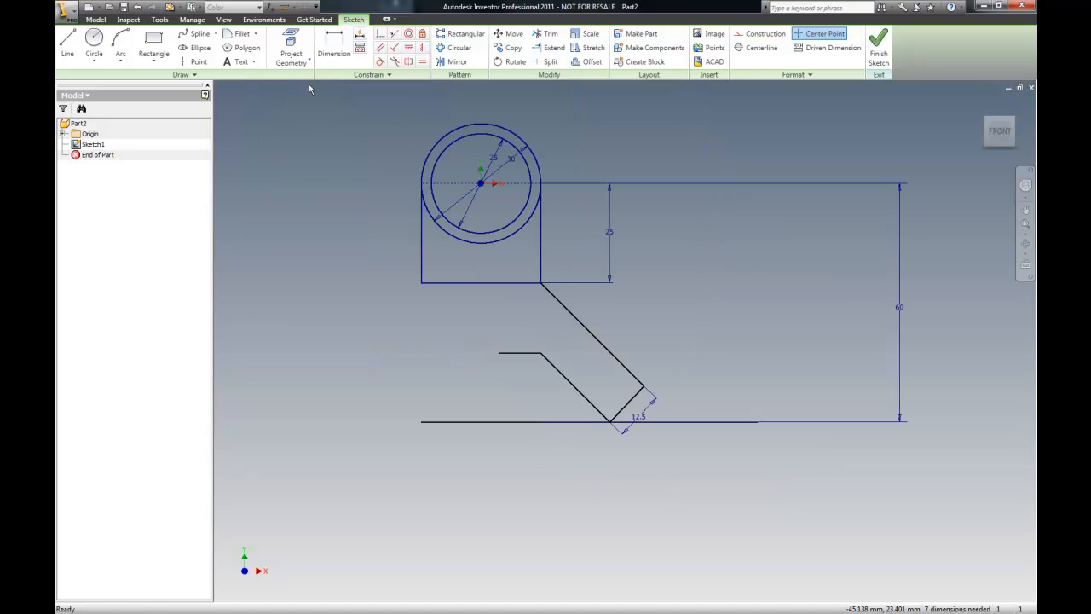
Add an angular dimension between the vertical line beside the circles and the arm's upper sloped line, placed close to the profile.
{"action": "left_click", "coordinate": [333, 47]}
{"action": "left_click", "coordinate": [541, 224]}
{"action": "left_click", "coordinate": [591, 333]}
{"action": "left_click", "coordinate": [645, 283]}
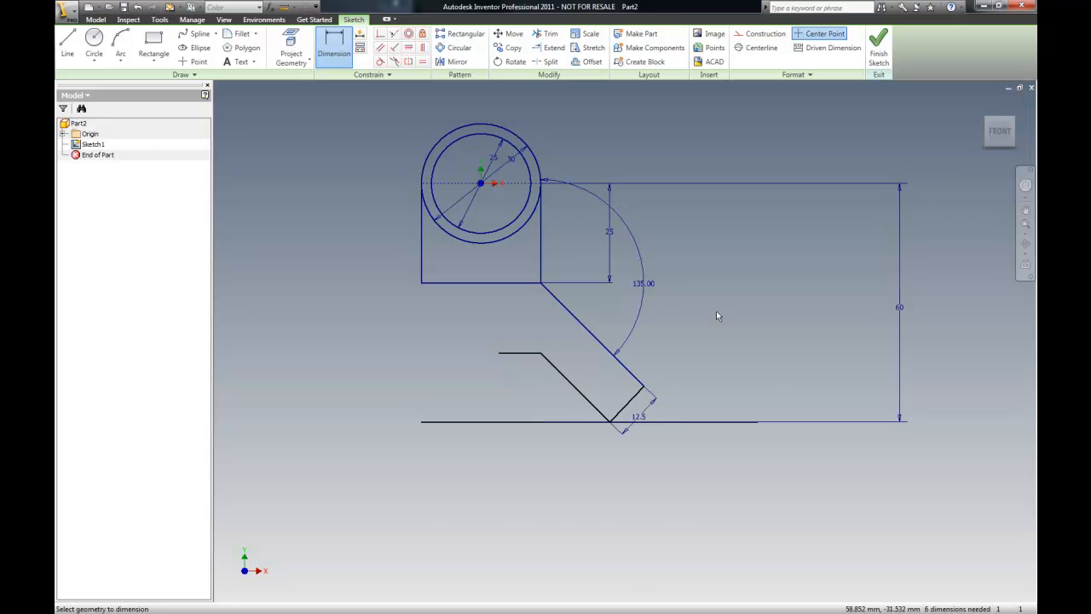
{"action": "key", "text": "Escape"}
Convert the horizontal line joining the two vertical lines below the circles to construction geometry.
{"action": "scroll", "coordinate": [723, 317], "scroll_direction": "up", "scroll_amount": 4}
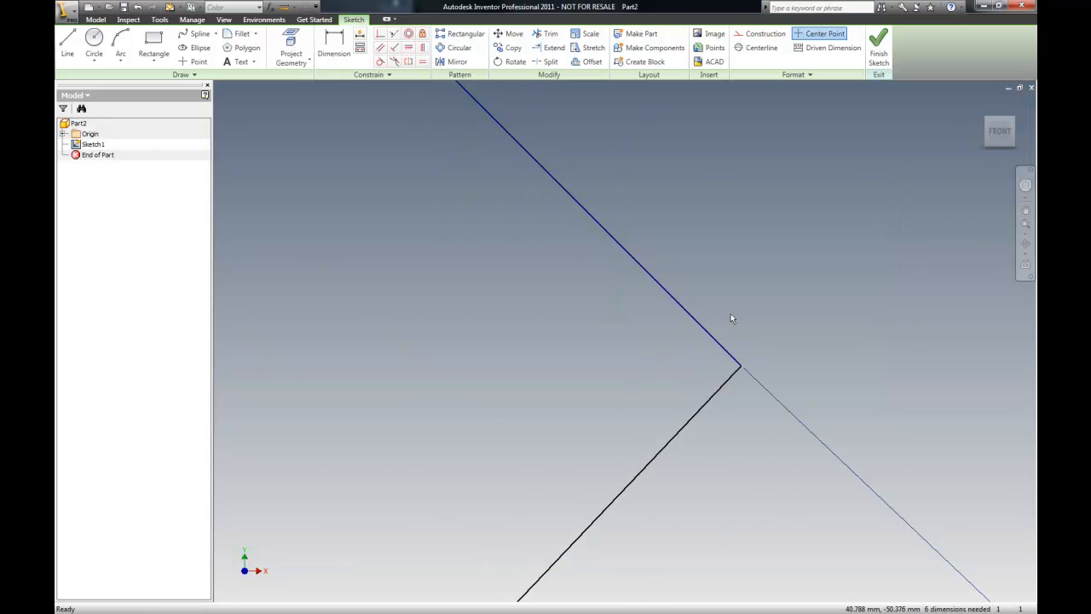
{"action": "scroll", "coordinate": [745, 370], "scroll_direction": "down", "scroll_amount": 3}
{"action": "scroll", "coordinate": [606, 434], "scroll_direction": "up", "scroll_amount": 3}
{"action": "scroll", "coordinate": [560, 434], "scroll_direction": "down", "scroll_amount": 2}
{"action": "scroll", "coordinate": [560, 433], "scroll_direction": "down", "scroll_amount": 3}
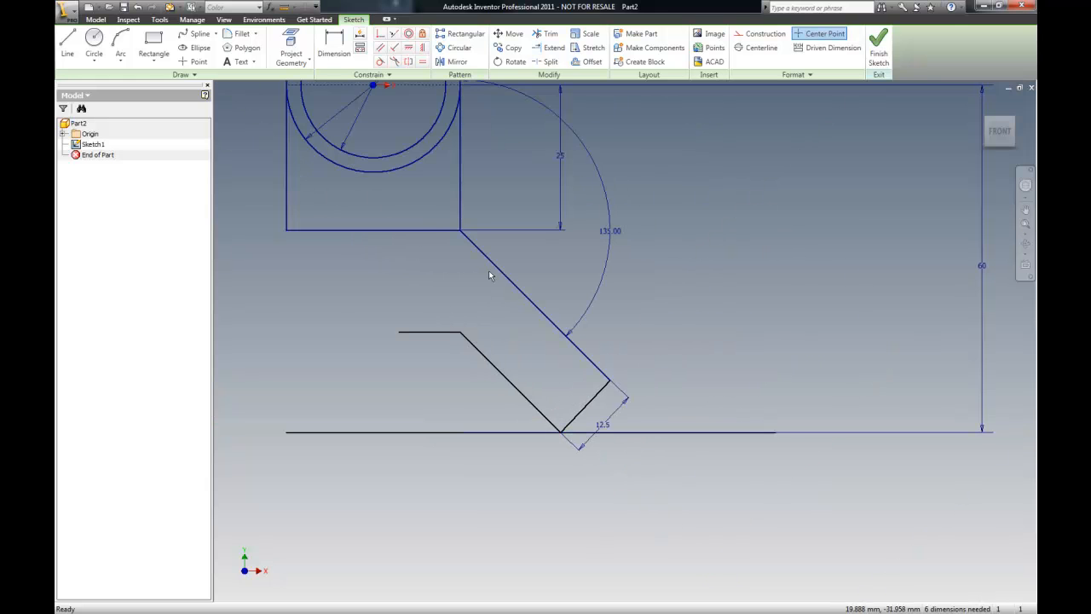
{"action": "scroll", "coordinate": [515, 301], "scroll_direction": "down", "scroll_amount": 2}
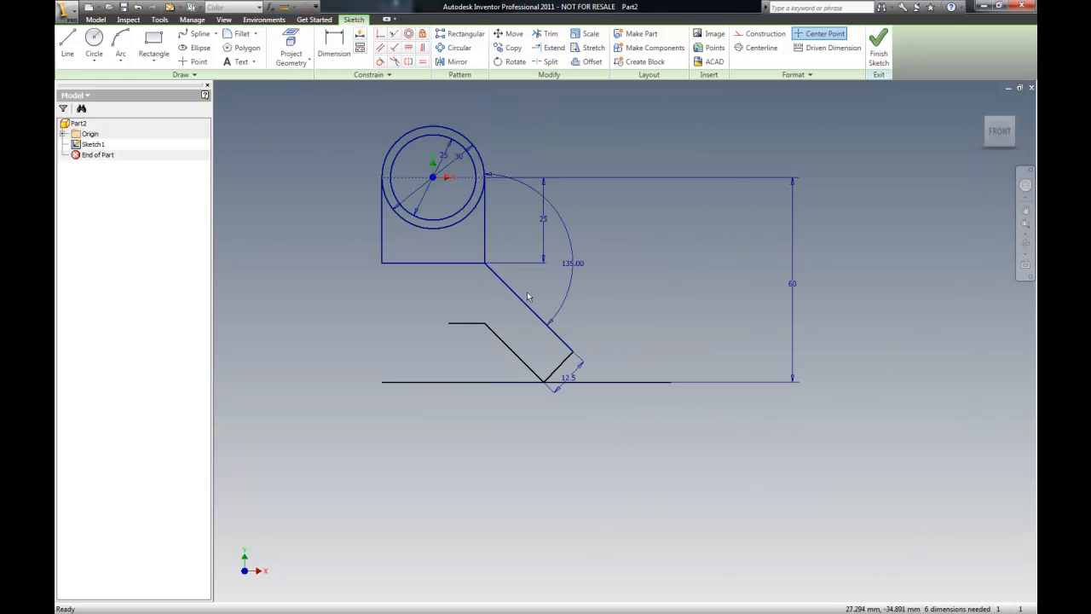
{"action": "left_click", "coordinate": [446, 263]}
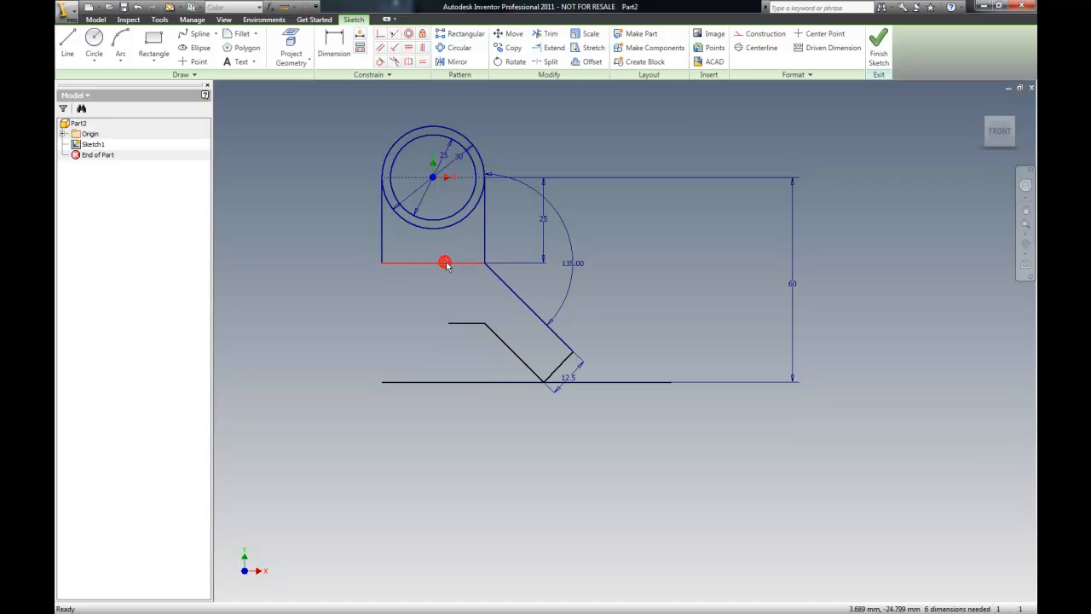
{"action": "left_click", "coordinate": [764, 33]}
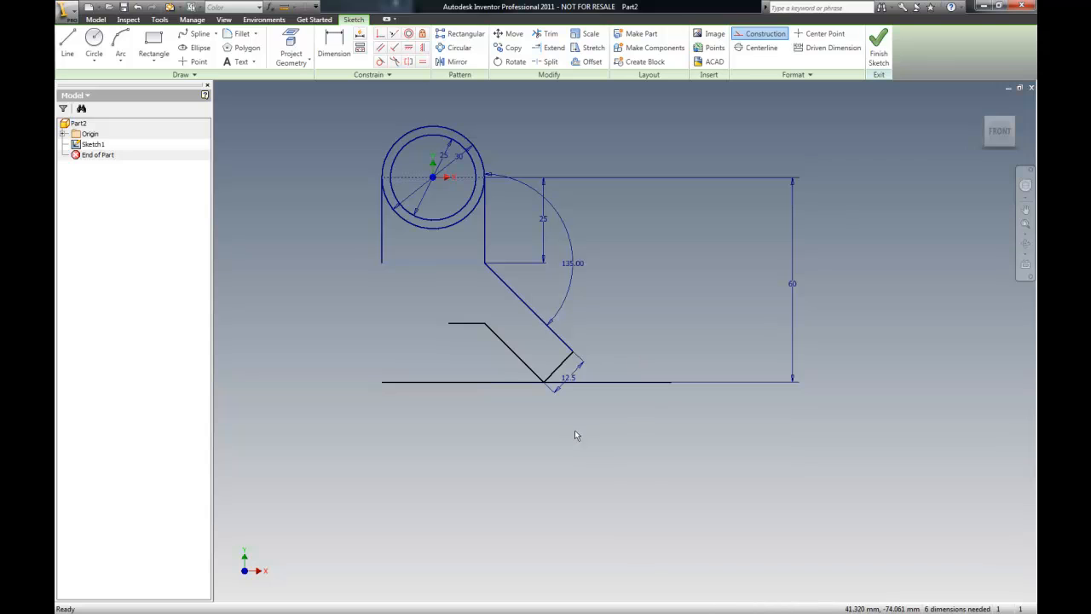
Draw a vertical line about 38 mm long straight down from the centre of the circles.
{"action": "left_click_drag", "start_coordinate": [625, 436], "coordinate": [455, 245]}
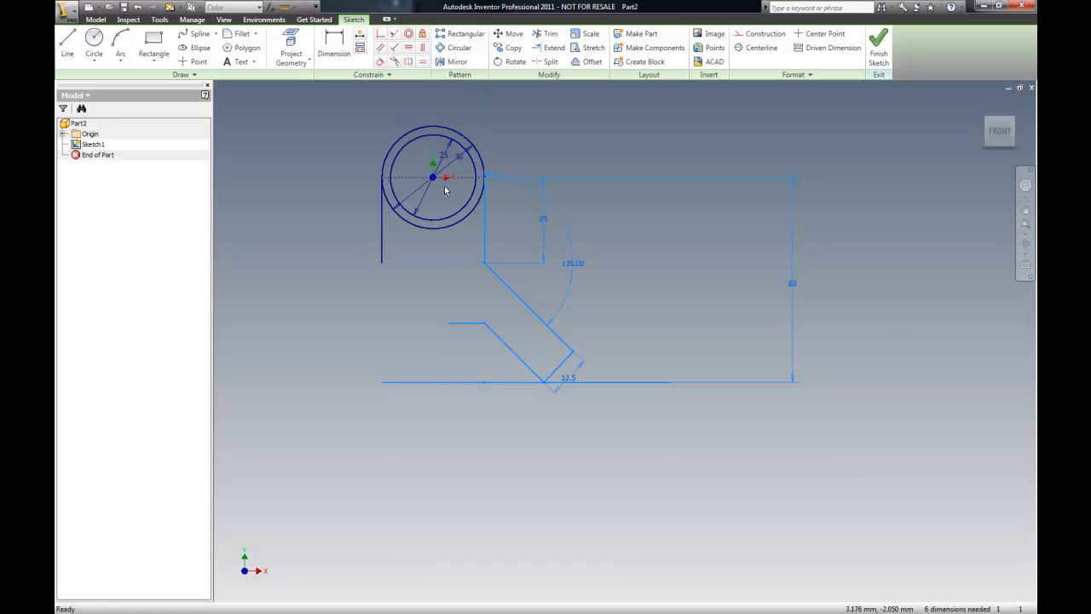
{"action": "key", "text": "l"}
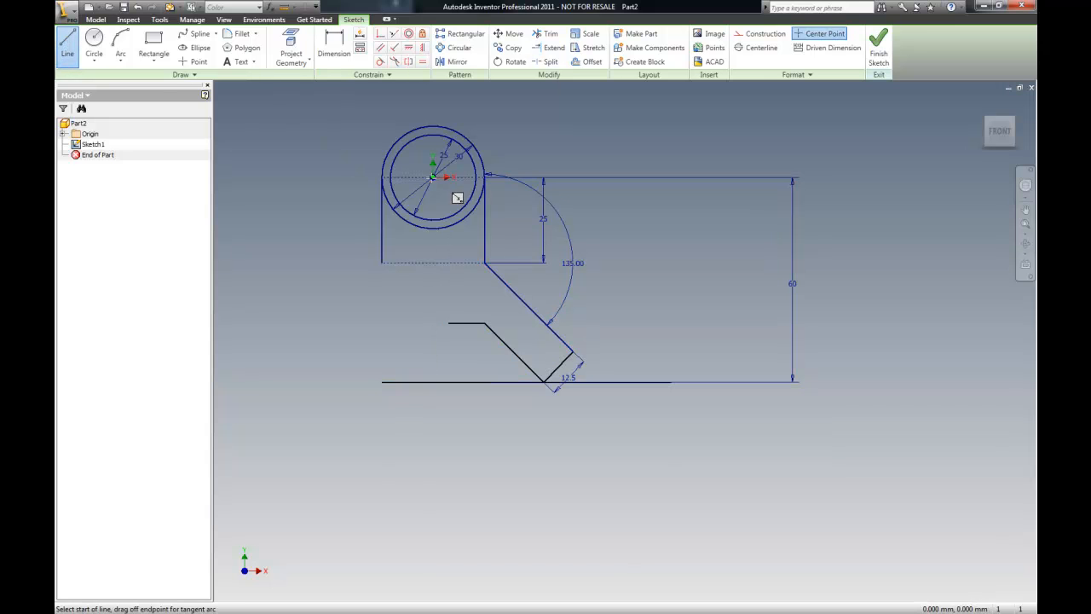
{"action": "left_click", "coordinate": [433, 177]}
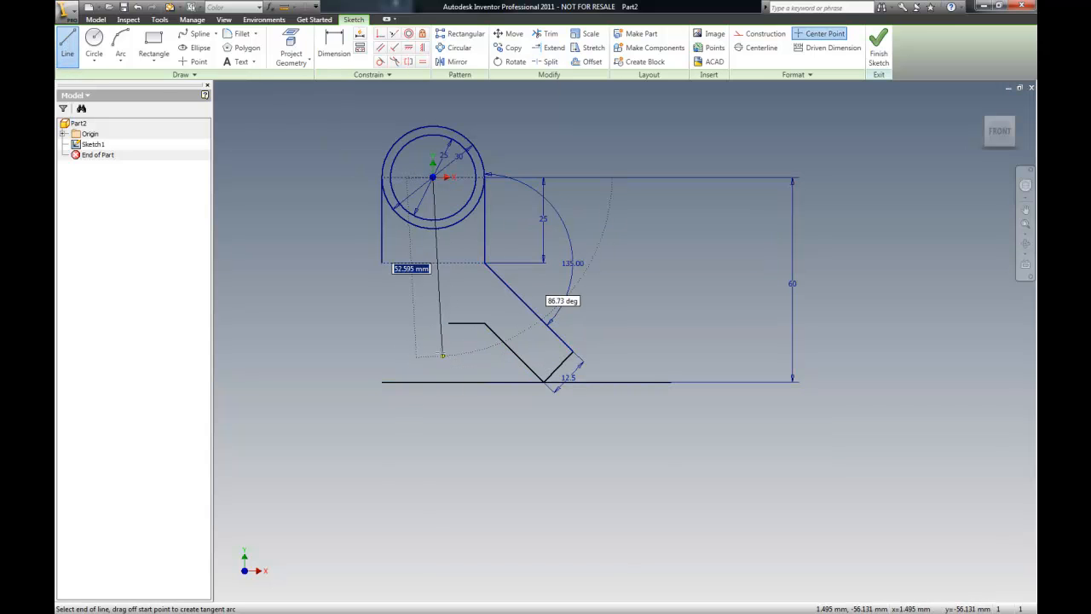
{"action": "left_click", "coordinate": [432, 306]}
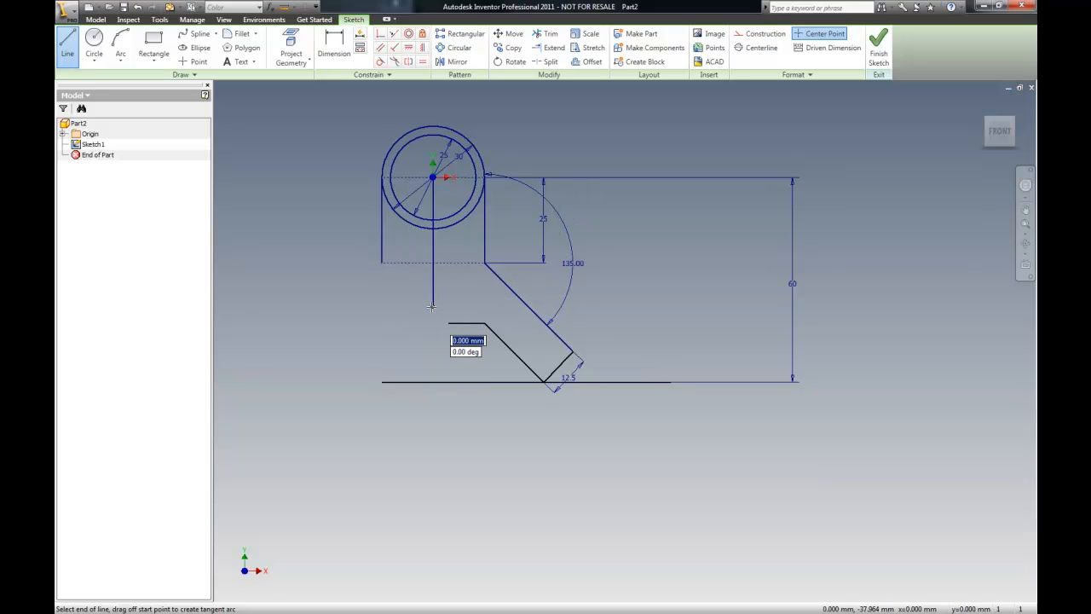
{"action": "key", "text": "Escape"}
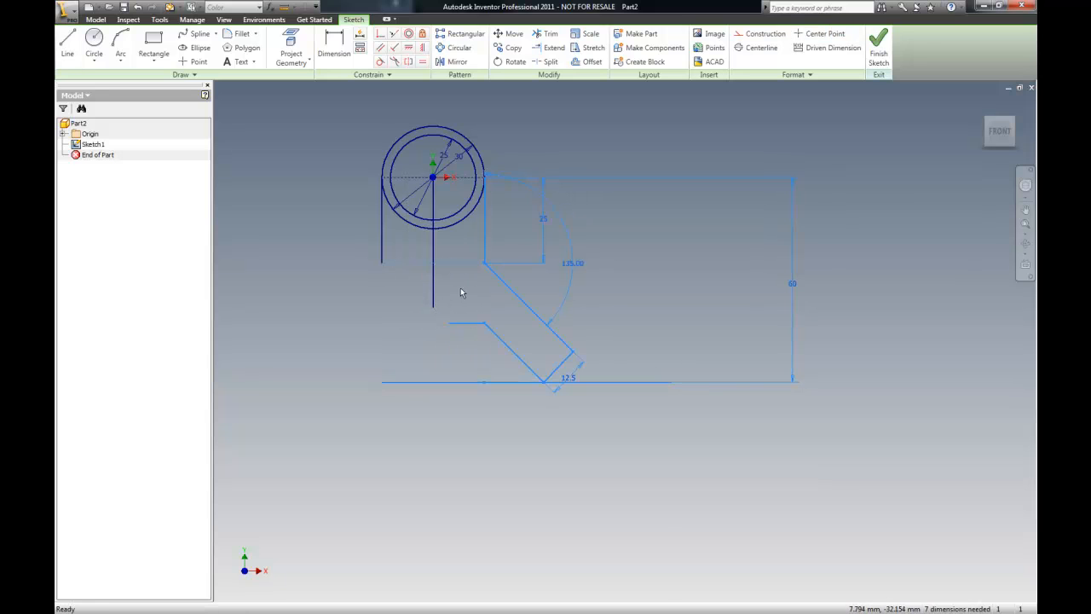
Try to convert the vertical line under the circle centre to construction geometry while the arm lines are still selected.
{"action": "left_click", "coordinate": [750, 36]}
{"action": "left_click", "coordinate": [430, 249]}
{"action": "left_click", "coordinate": [761, 34]}
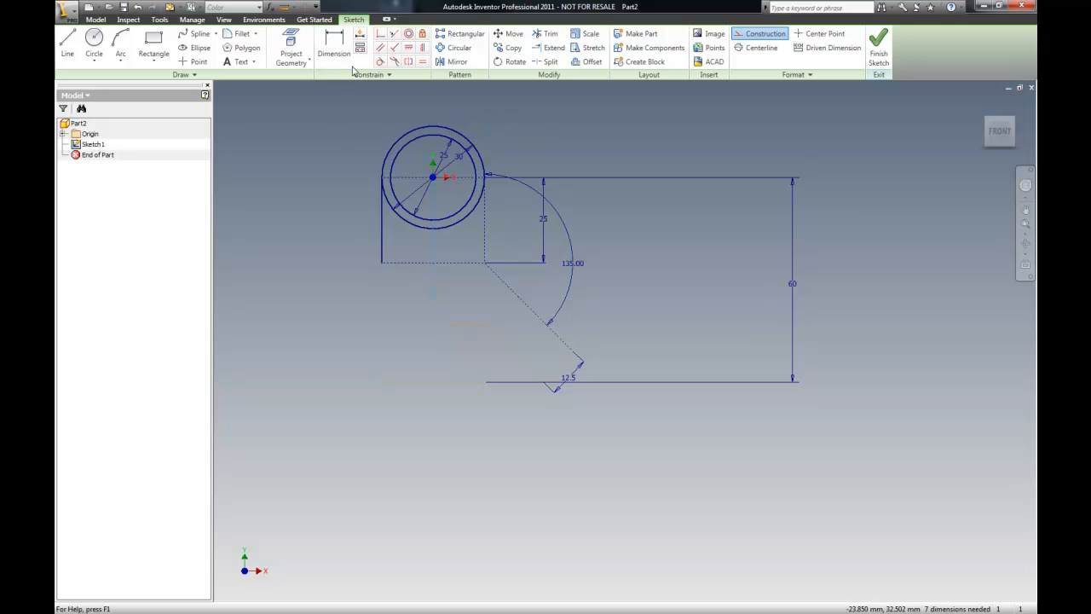
{"action": "left_click", "coordinate": [641, 298]}
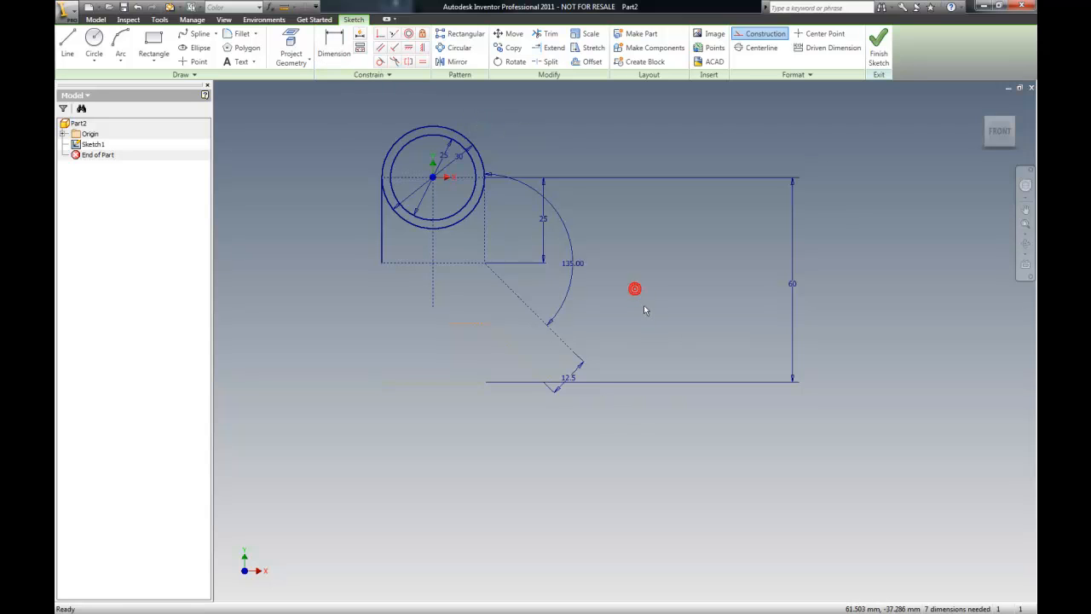
{"action": "scroll", "coordinate": [555, 324], "scroll_direction": "down", "scroll_amount": 5}
{"action": "scroll", "coordinate": [523, 332], "scroll_direction": "up", "scroll_amount": 5}
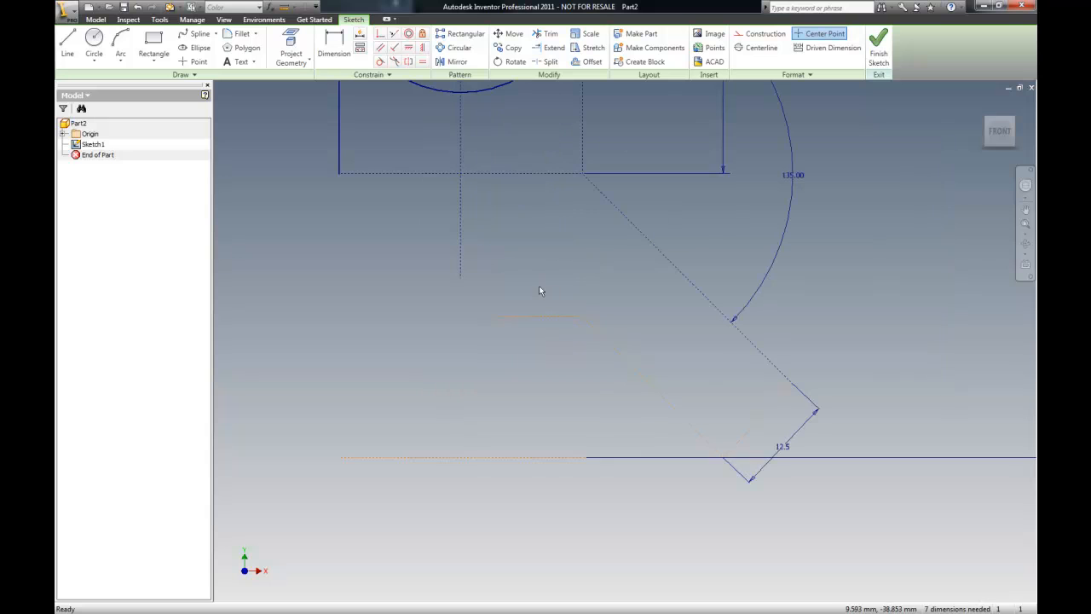
{"action": "scroll", "coordinate": [324, 312], "scroll_direction": "down", "scroll_amount": 5}
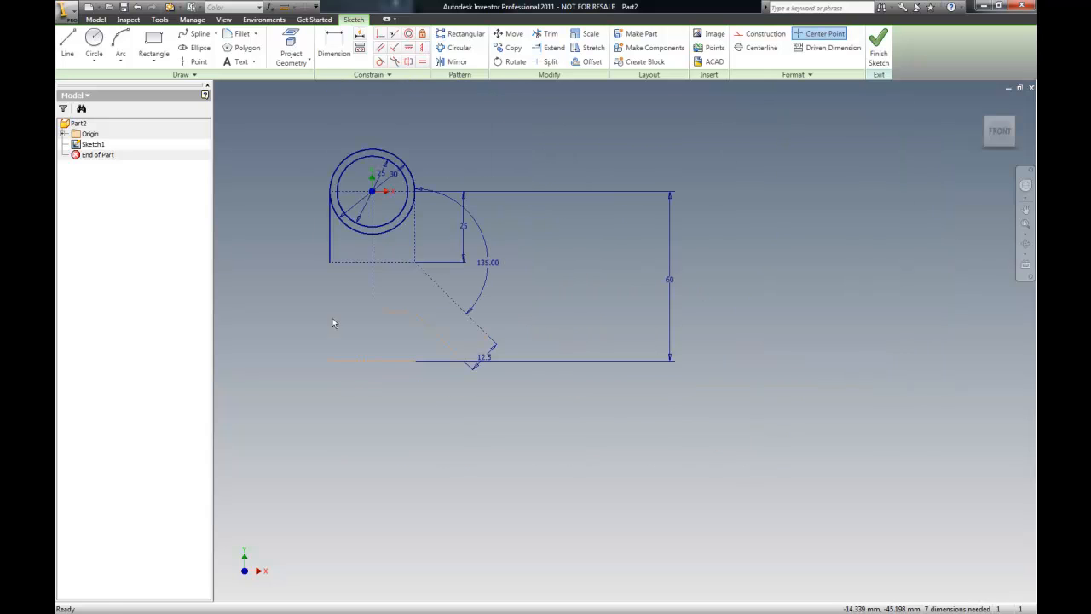
Undo the construction conversion of the arm lines and the vertical centre line.
{"action": "left_click", "coordinate": [137, 8]}
{"action": "left_click", "coordinate": [137, 8]}
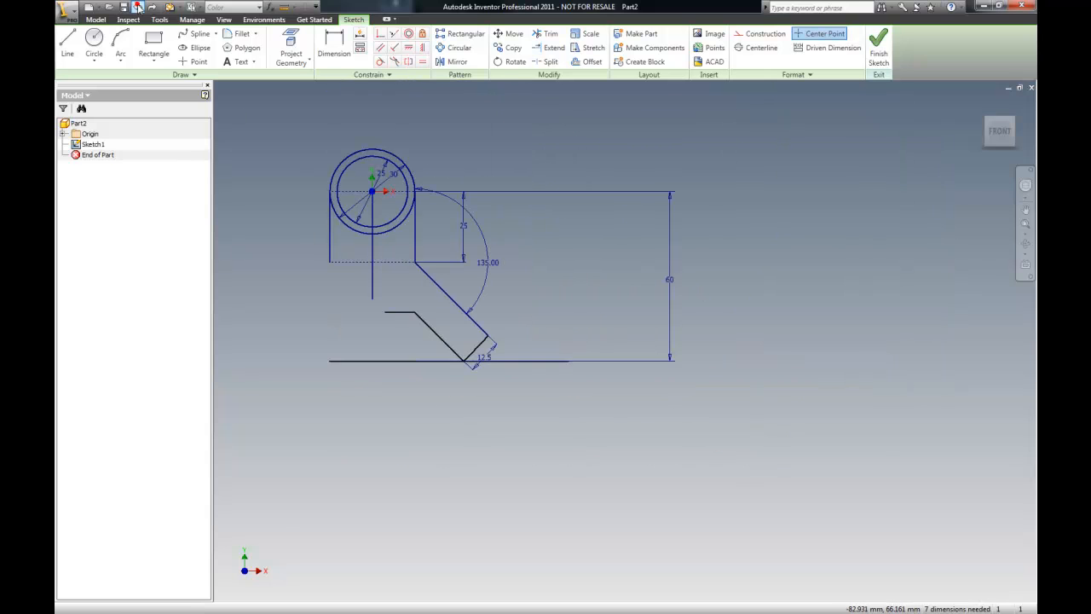
{"action": "left_click", "coordinate": [137, 8]}
{"action": "left_click", "coordinate": [152, 6]}
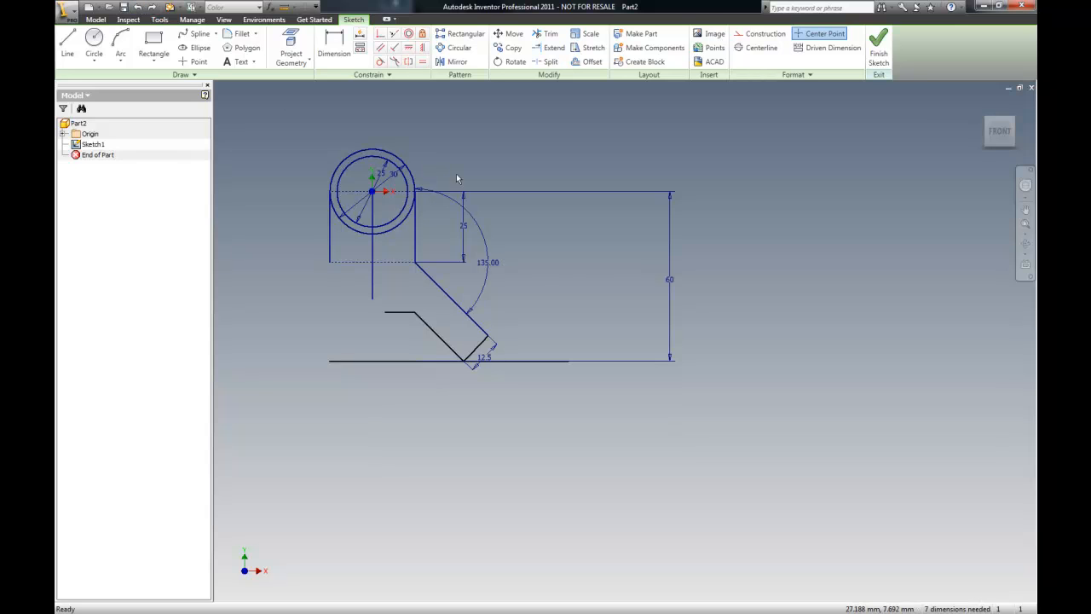
Convert only the vertical line running down from the circle centre to construction geometry.
{"action": "left_click", "coordinate": [372, 256]}
{"action": "left_click", "coordinate": [761, 33]}
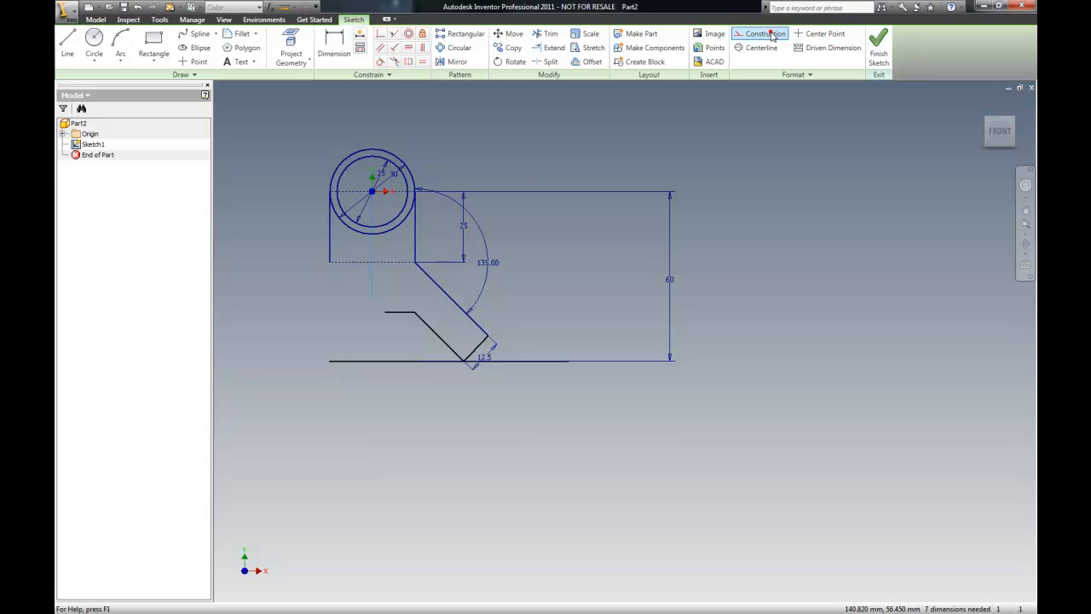
{"action": "scroll", "coordinate": [370, 271], "scroll_direction": "up", "scroll_amount": 3}
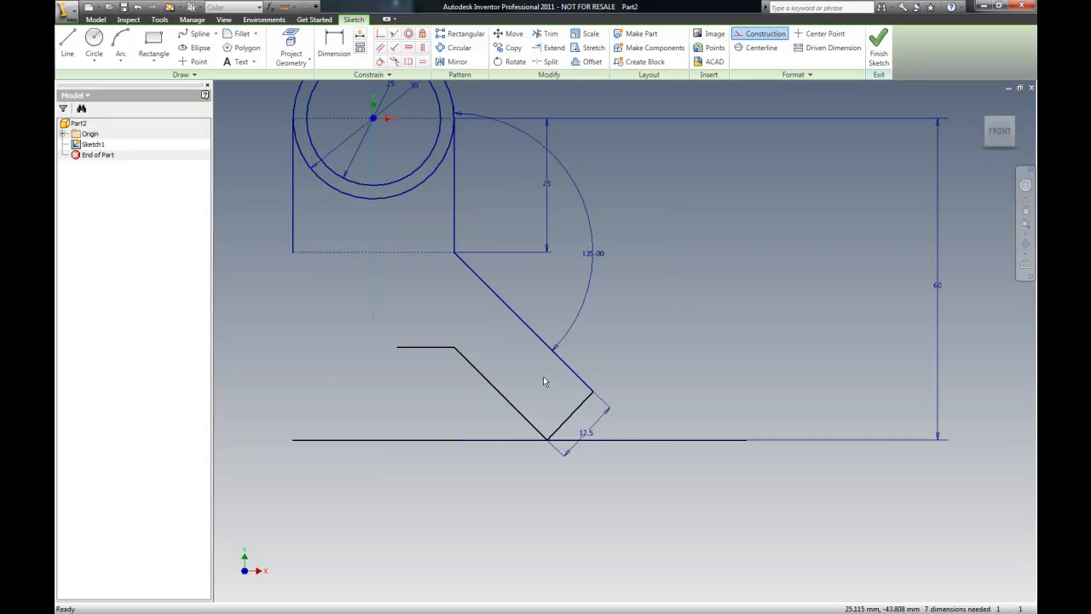
{"action": "left_click", "coordinate": [619, 533]}
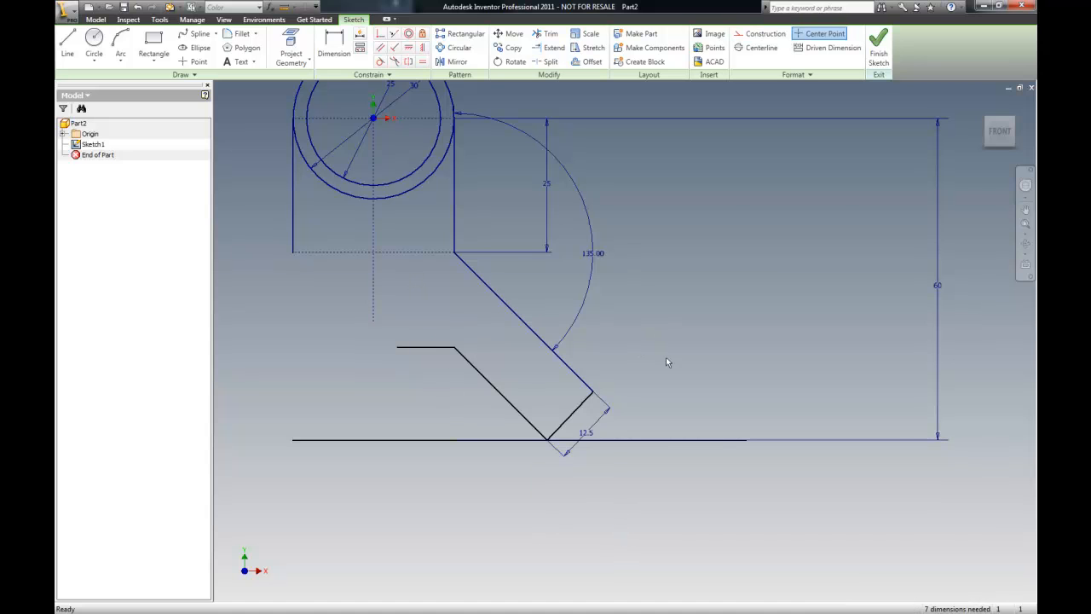
Mirror the arm's sloped lines, end line and short horizontal line about the vertical construction line.
{"action": "mouse_move", "coordinate": [664, 416]}
{"action": "left_mouse_down"}
{"action": "mouse_move", "coordinate": [411, 321]}
{"action": "mouse_move", "coordinate": [423, 280]}
{"action": "left_mouse_up"}
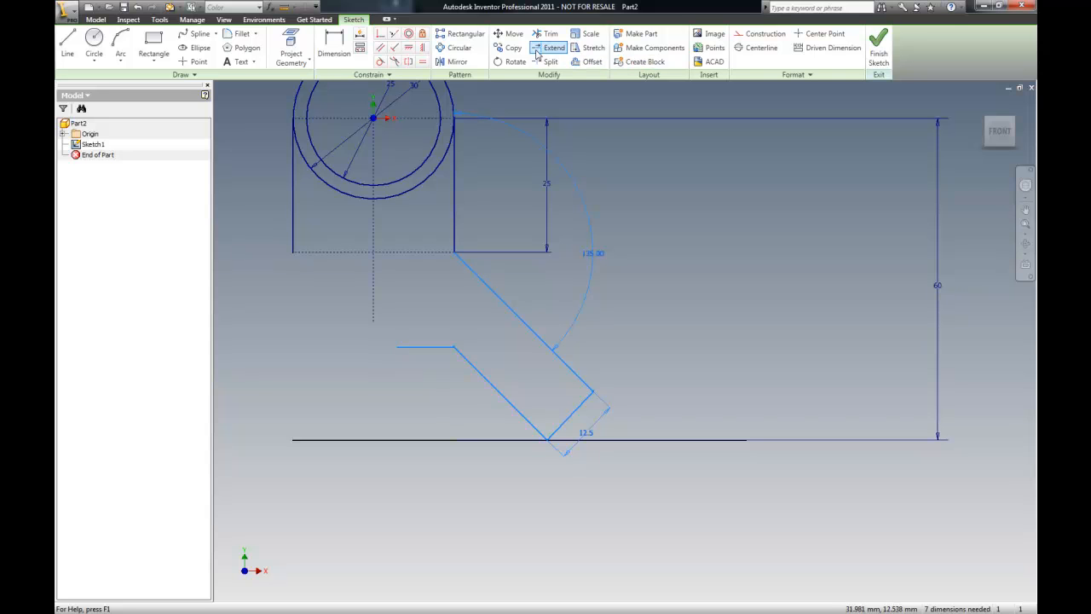
{"action": "left_click", "coordinate": [455, 61]}
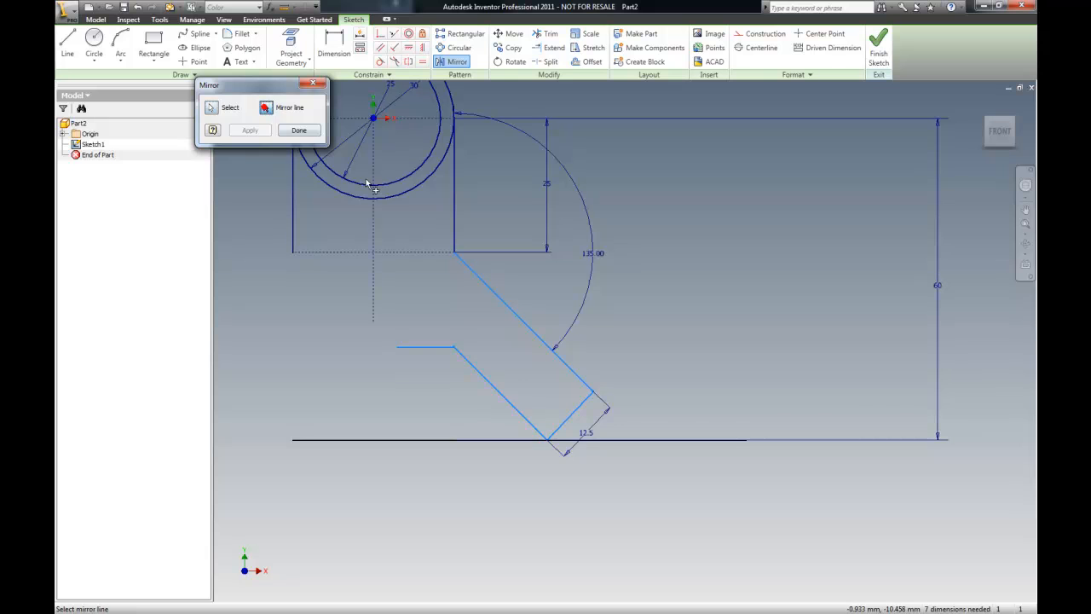
{"action": "left_click", "coordinate": [372, 220]}
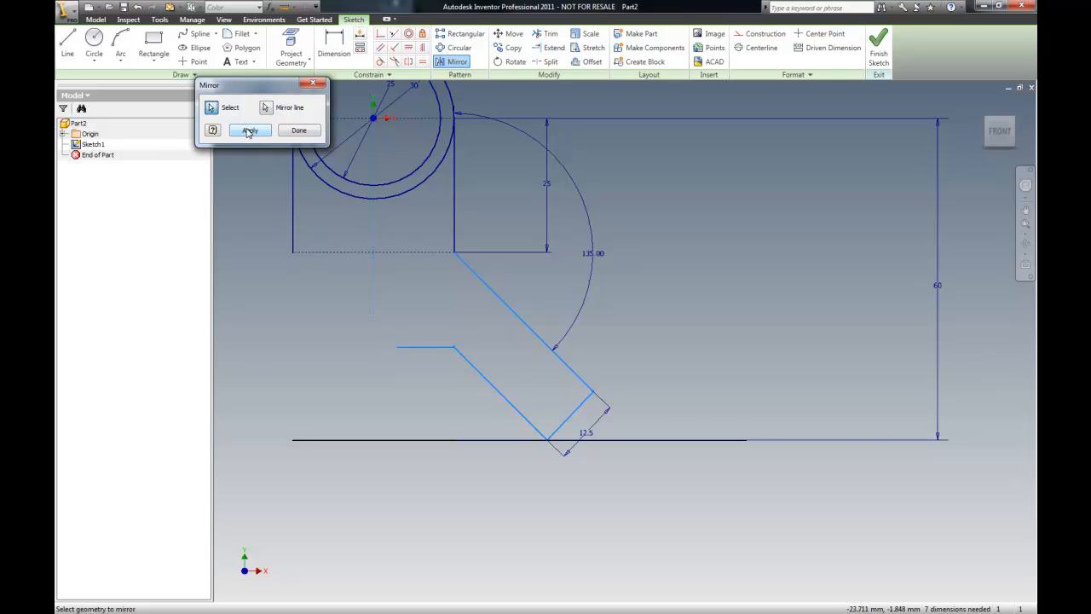
{"action": "left_click", "coordinate": [248, 129]}
{"action": "left_click", "coordinate": [298, 130]}
Set the inner circle's diameter to 12.5 mm.
{"action": "scroll", "coordinate": [527, 274], "scroll_direction": "up", "scroll_amount": 3}
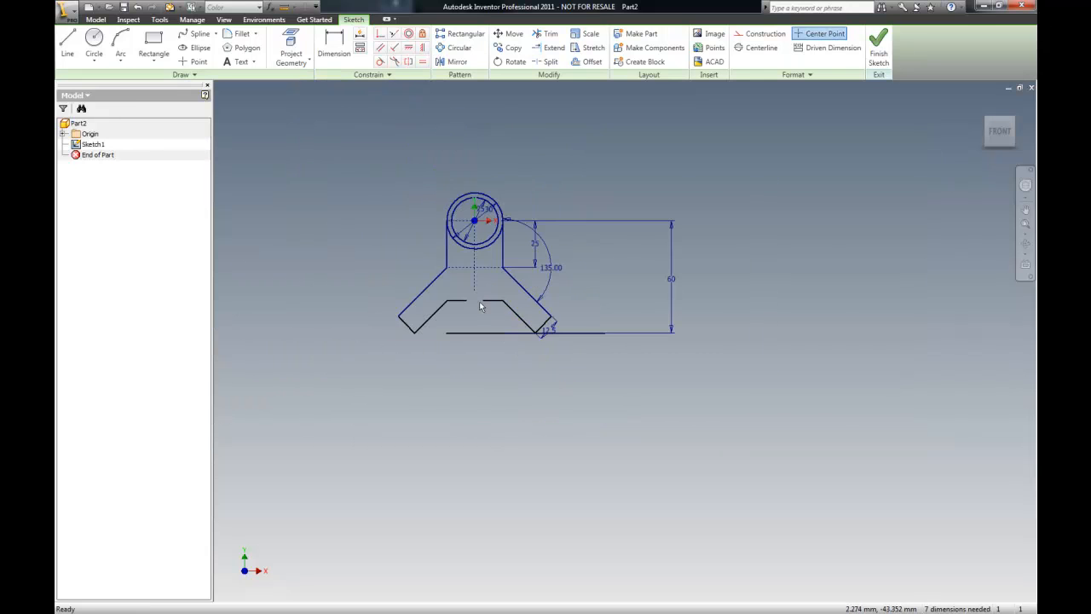
{"action": "scroll", "coordinate": [521, 300], "scroll_direction": "down", "scroll_amount": 5}
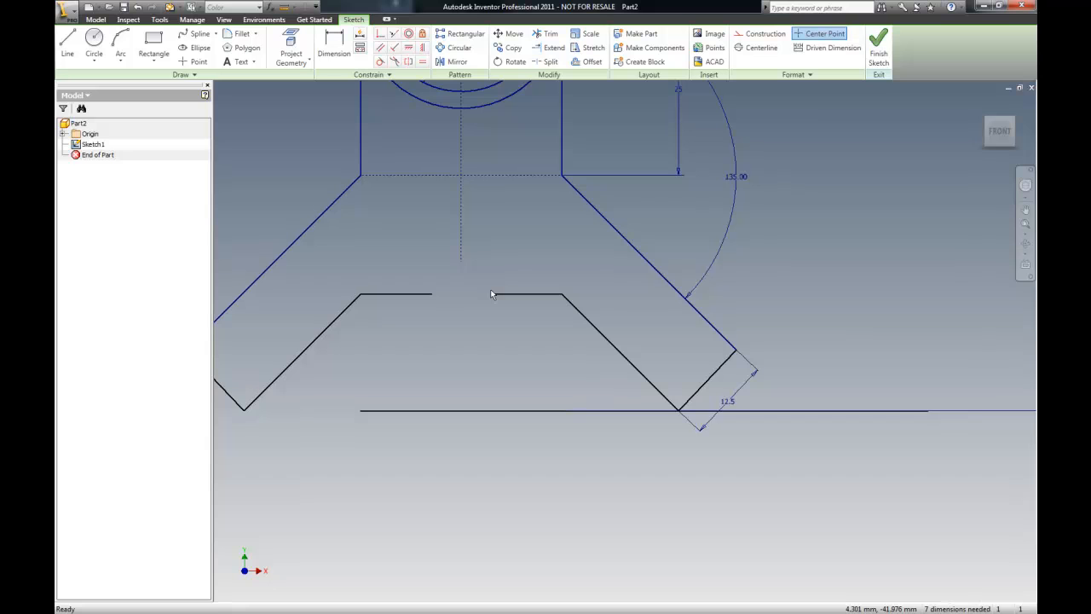
{"action": "scroll", "coordinate": [494, 290], "scroll_direction": "up", "scroll_amount": 5}
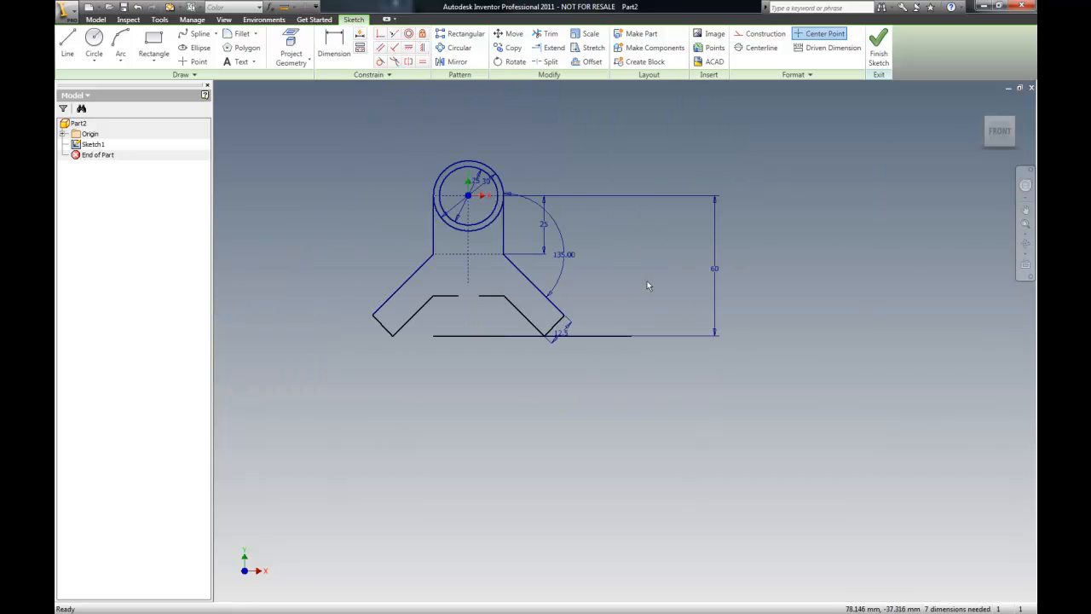
{"action": "scroll", "coordinate": [486, 276], "scroll_direction": "down", "scroll_amount": 3}
{"action": "scroll", "coordinate": [505, 274], "scroll_direction": "up", "scroll_amount": 5}
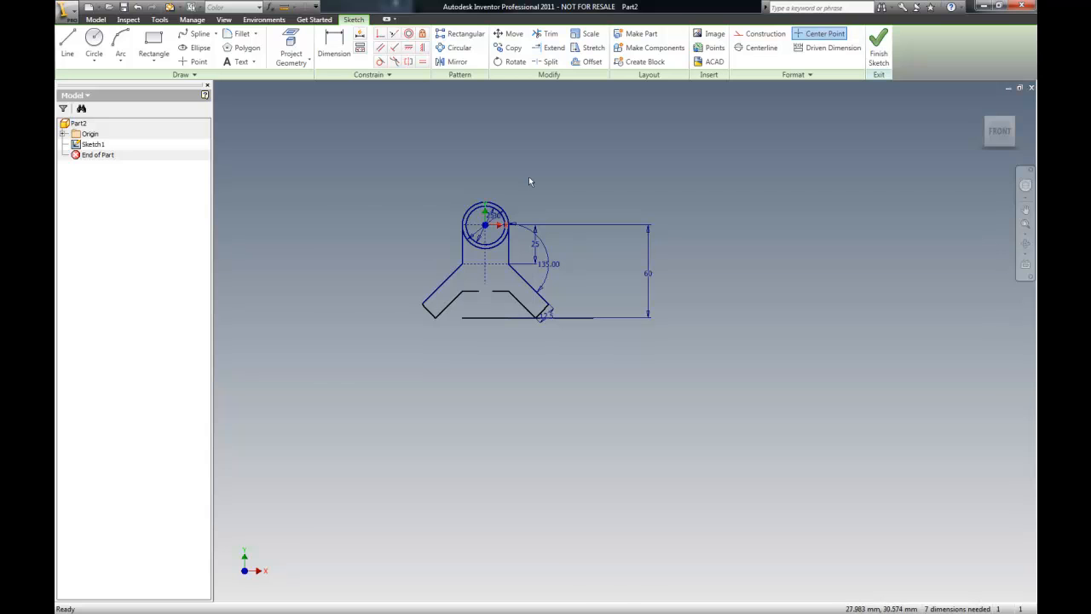
{"action": "scroll", "coordinate": [513, 206], "scroll_direction": "down", "scroll_amount": 5}
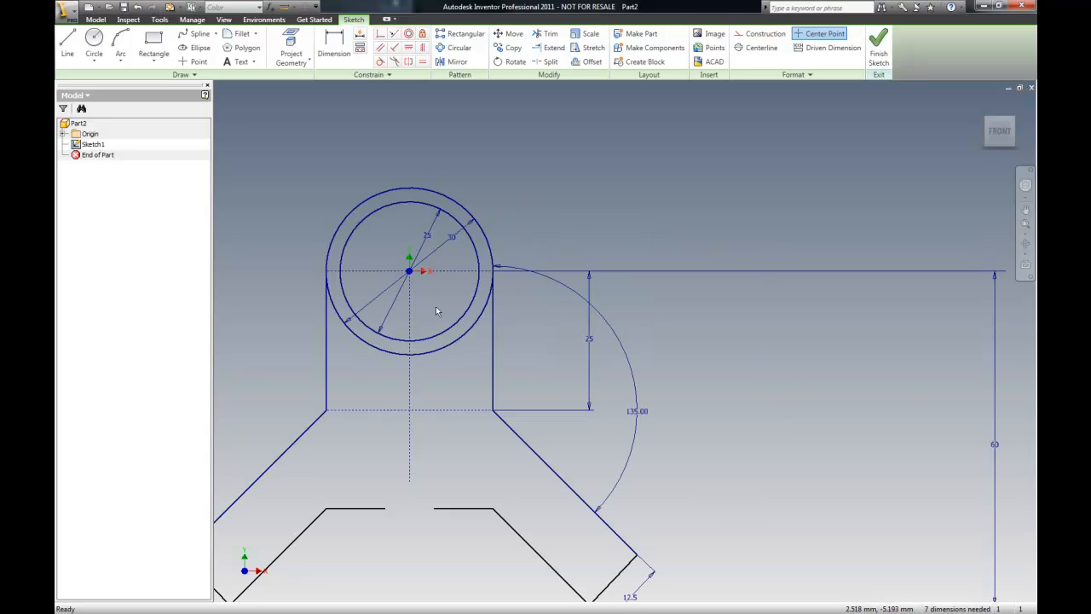
{"action": "double_click", "coordinate": [429, 238]}
{"action": "type", "text": "12"}
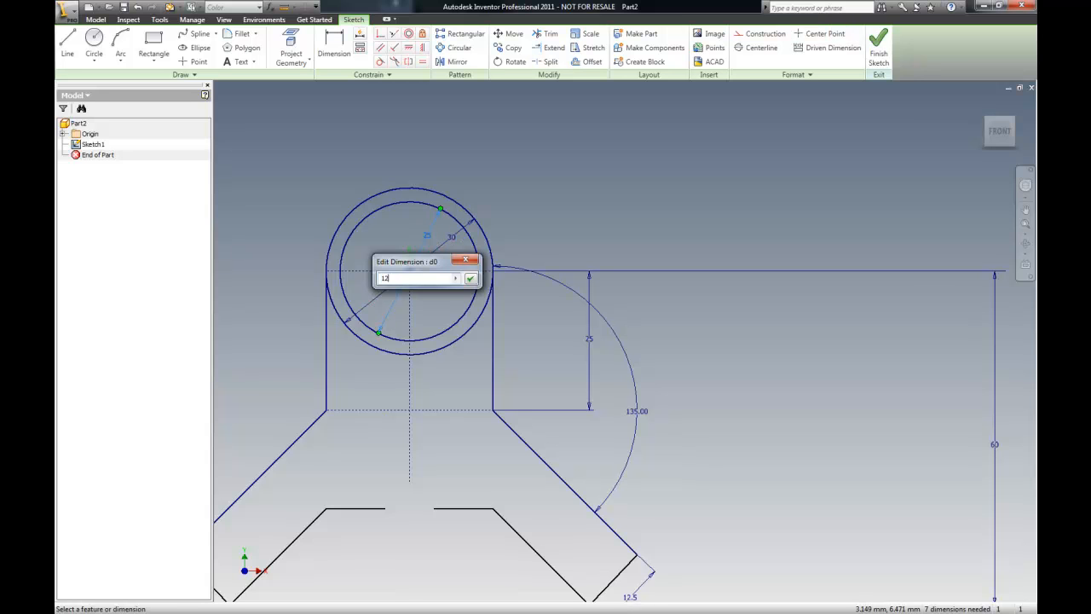
{"action": "key", "text": "Return"}
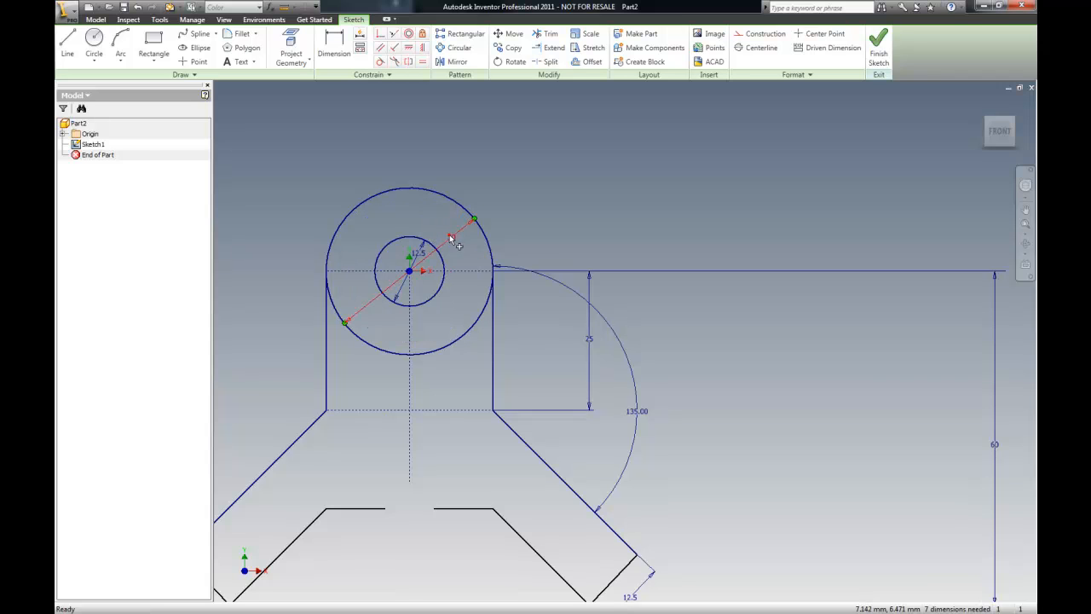
Set the outer circle's diameter to 15 mm.
{"action": "left_click", "coordinate": [452, 240]}
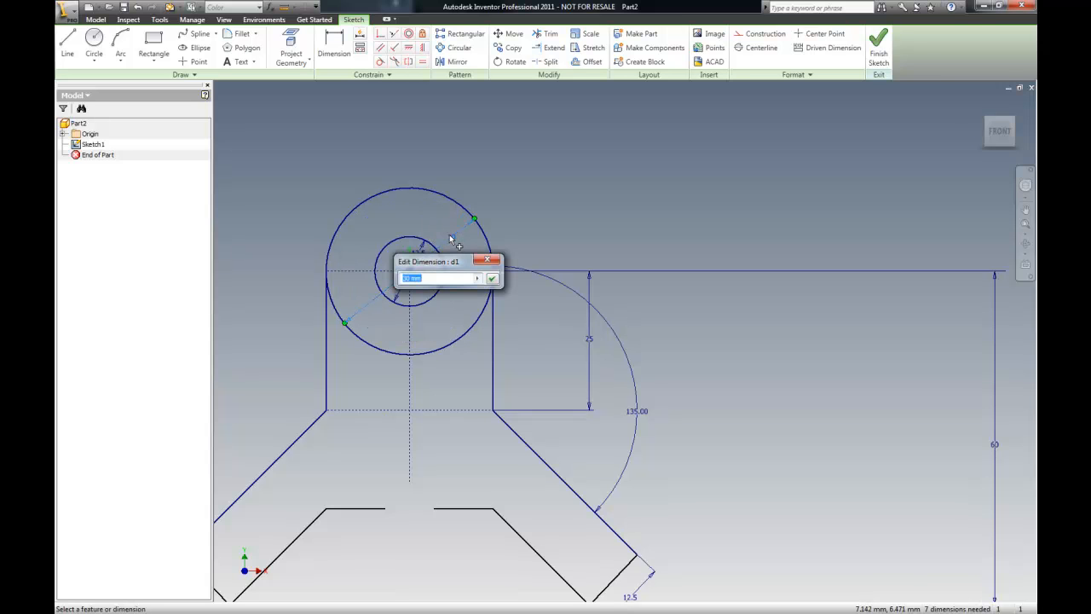
{"action": "type", "text": "15"}
{"action": "key", "text": "Return"}
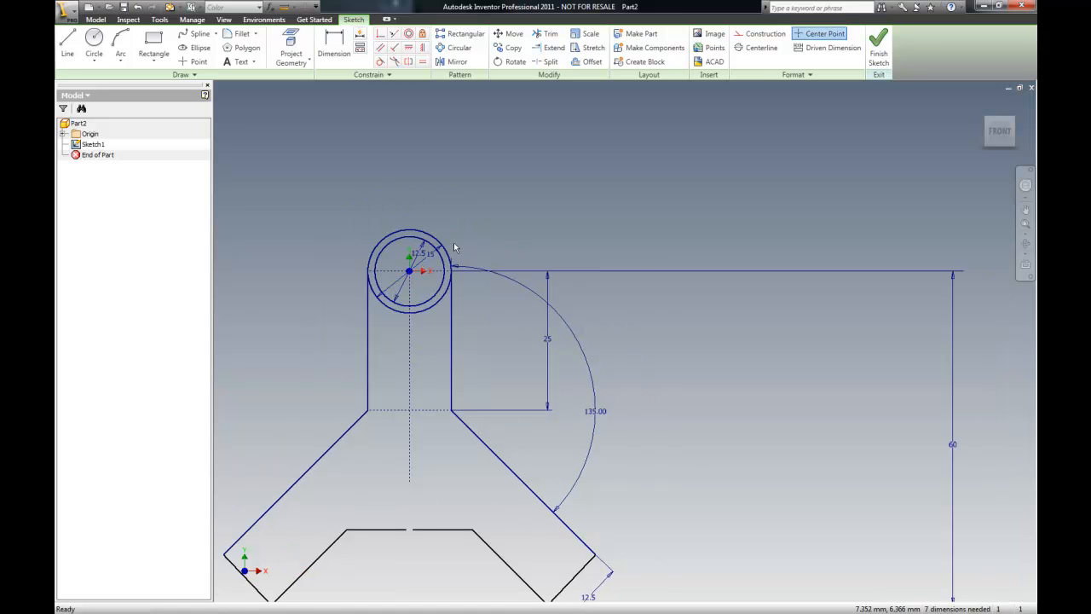
Delete the two short horizontal lines between the inner sloped edges of the arms.
{"action": "scroll", "coordinate": [524, 393], "scroll_direction": "down", "scroll_amount": 2}
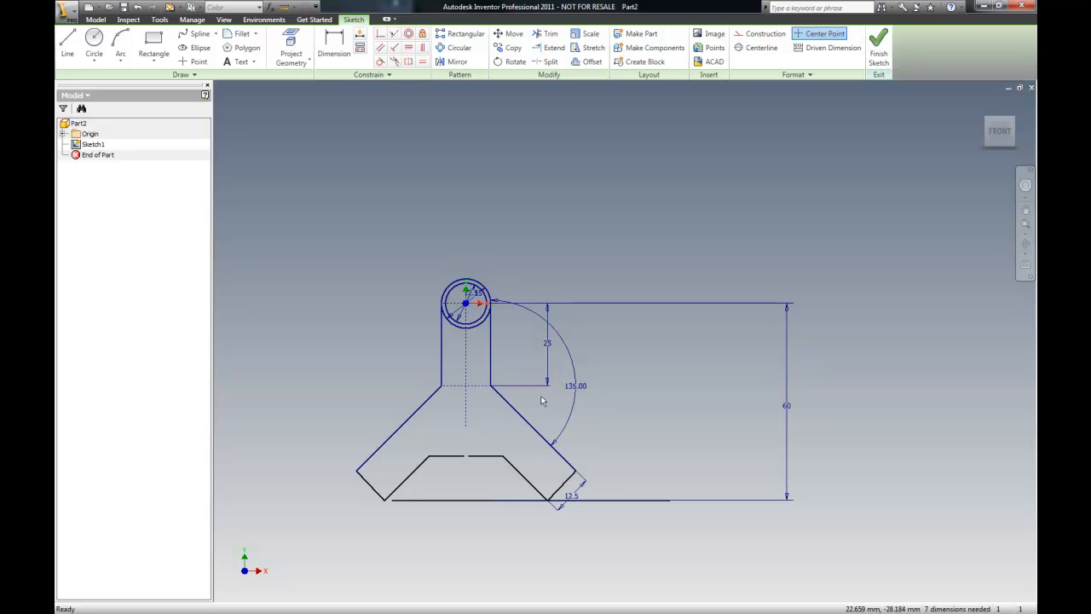
{"action": "scroll", "coordinate": [473, 471], "scroll_direction": "up", "scroll_amount": 3}
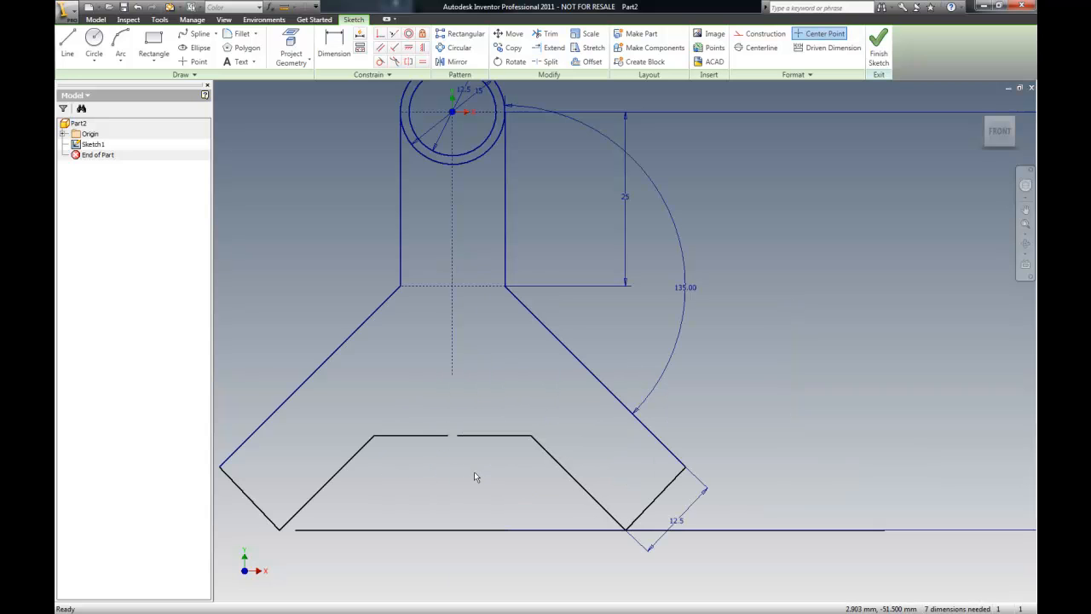
{"action": "left_click_drag", "start_coordinate": [485, 463], "coordinate": [435, 433]}
{"action": "key", "text": "Delete"}
Extend the inner sloped lines of both arms until they meet on the vertical construction line.
{"action": "left_click", "coordinate": [550, 48]}
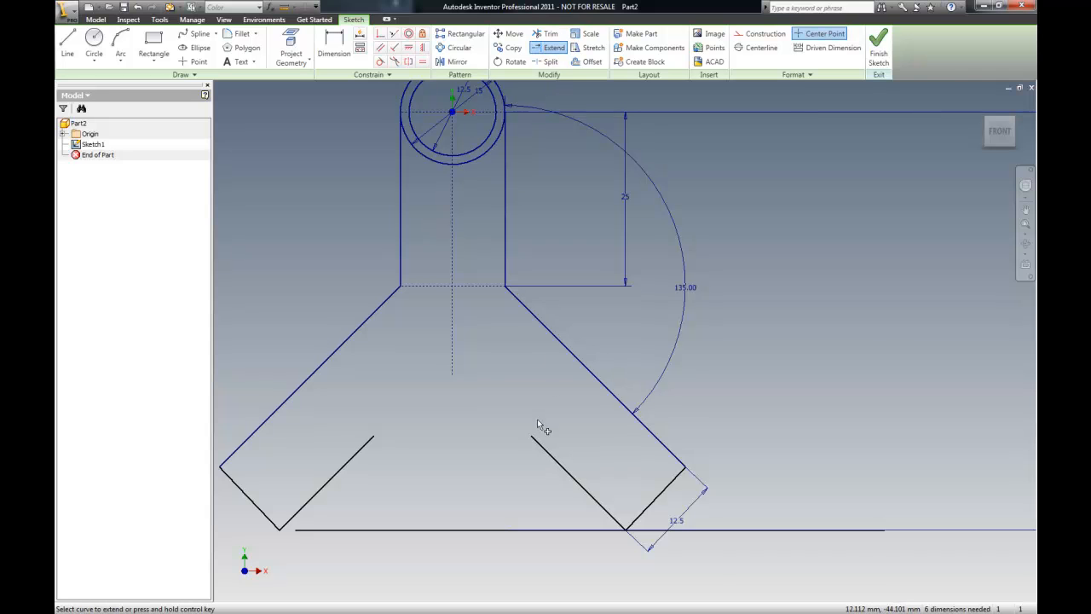
{"action": "left_click", "coordinate": [536, 439]}
{"action": "left_click", "coordinate": [367, 439]}
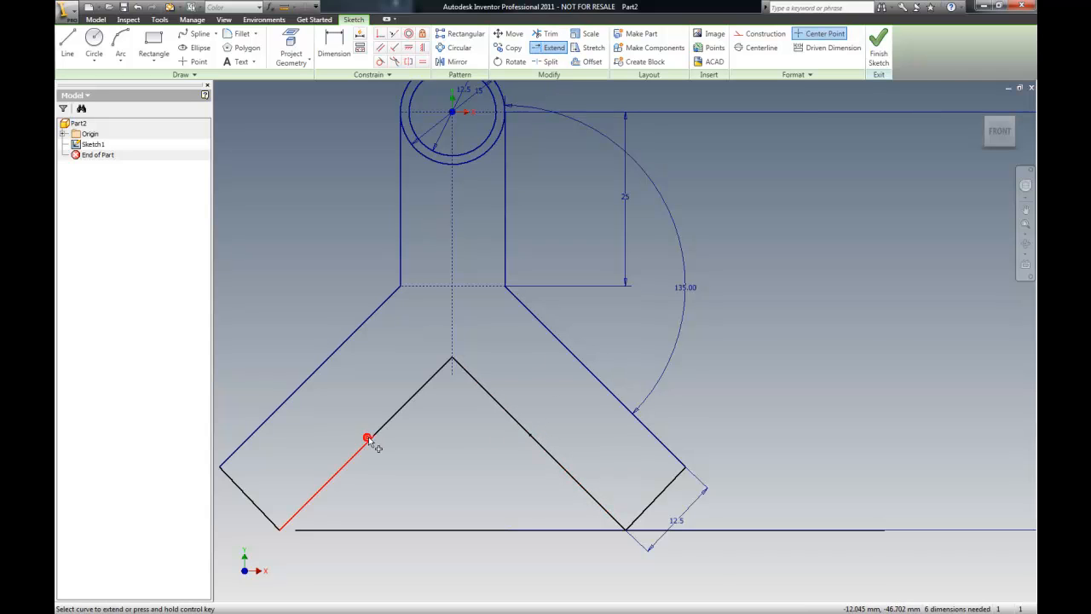
{"action": "left_click", "coordinate": [367, 440]}
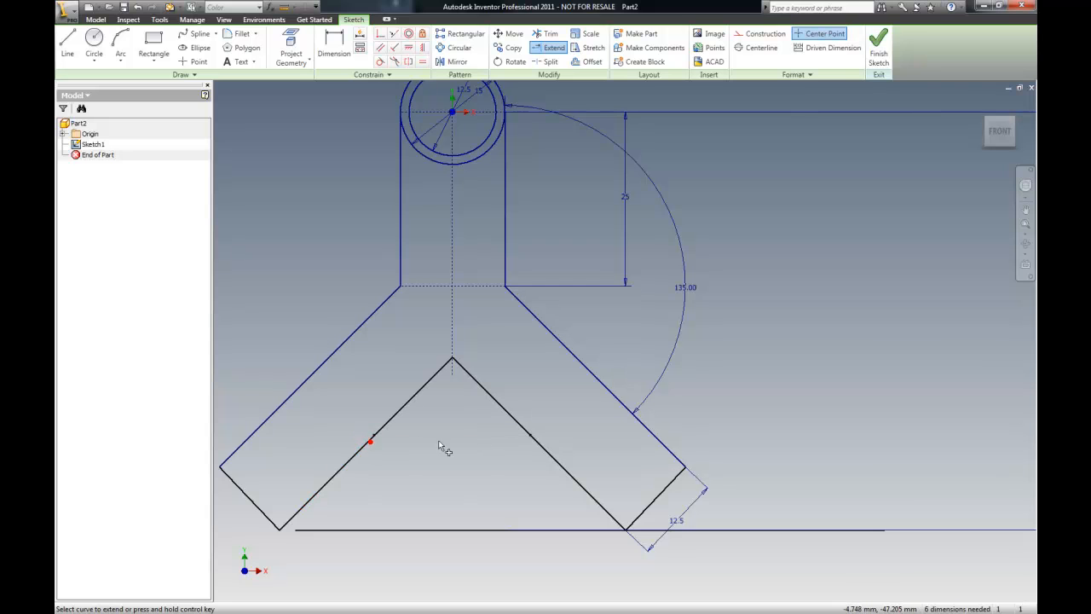
{"action": "key", "text": "Escape"}
Offset the vertical construction line a short distance toward the right arm.
{"action": "scroll", "coordinate": [521, 339], "scroll_direction": "up", "scroll_amount": 3}
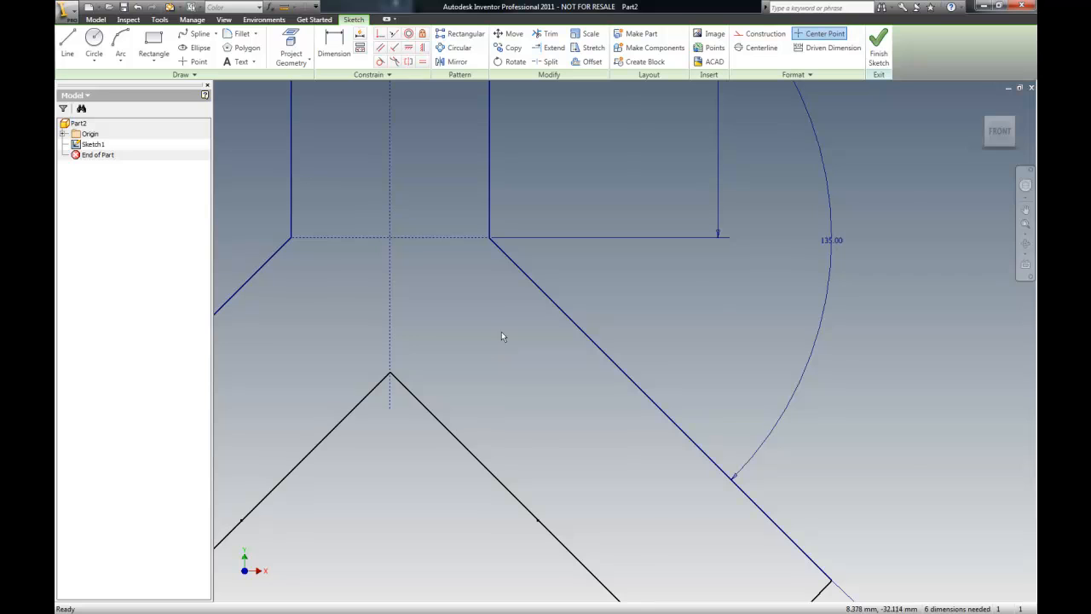
{"action": "scroll", "coordinate": [499, 292], "scroll_direction": "down", "scroll_amount": 2}
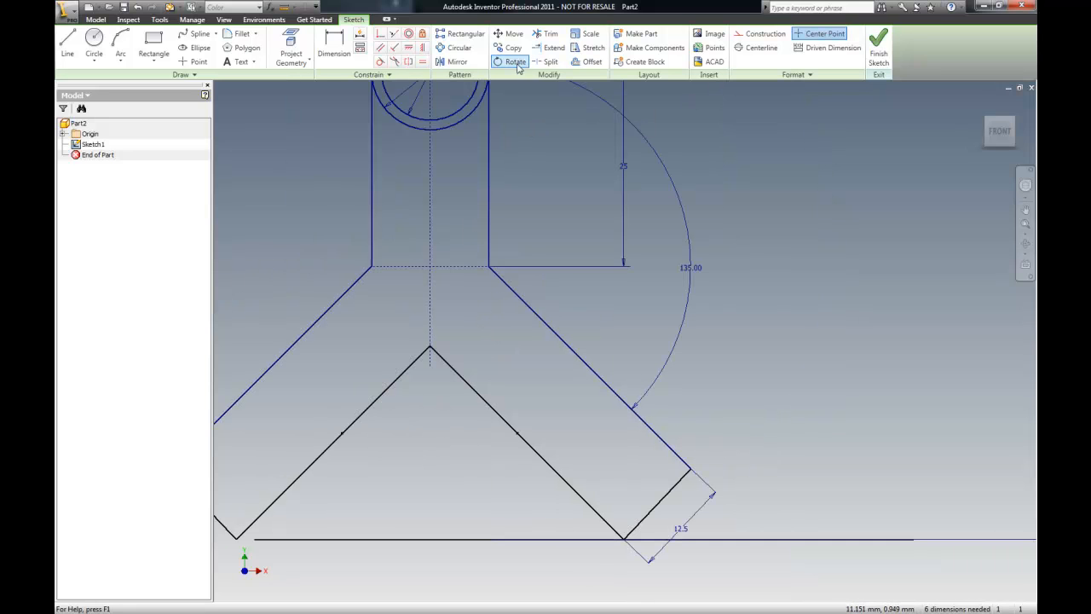
{"action": "left_click", "coordinate": [588, 62]}
{"action": "left_click", "coordinate": [431, 305]}
{"action": "left_click", "coordinate": [467, 305]}
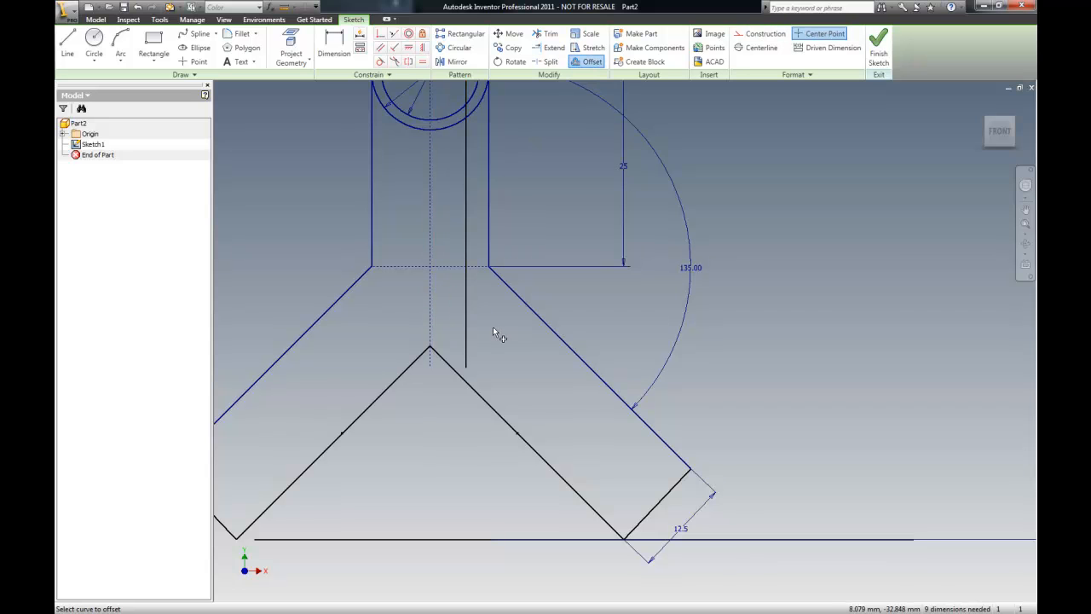
Set the distance between the vertical construction line and its offset copy to 6.25 mm.
{"action": "key", "text": "d"}
{"action": "left_click", "coordinate": [467, 202]}
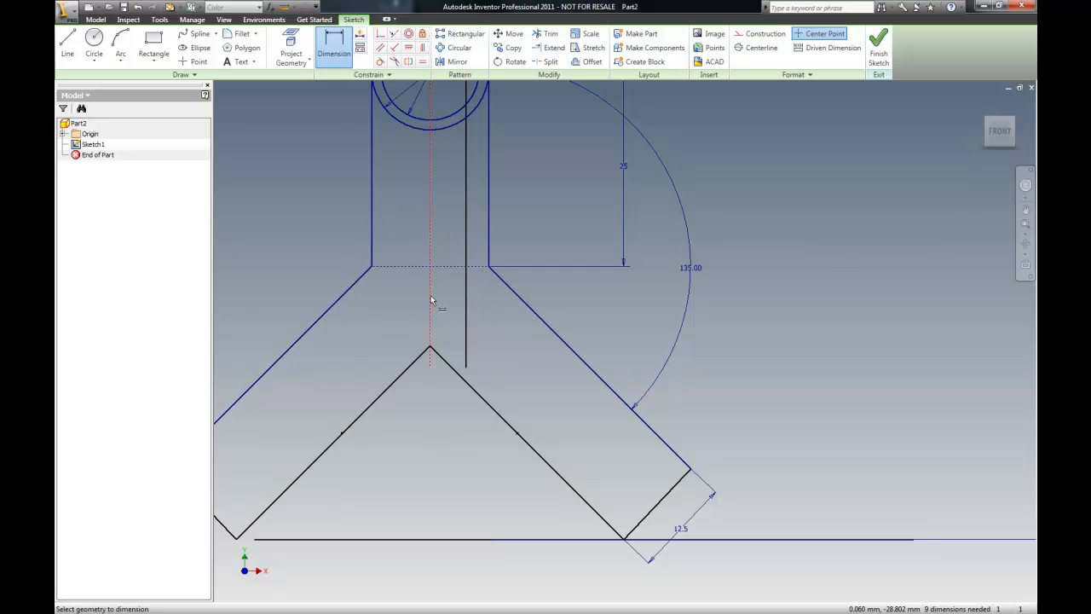
{"action": "left_click", "coordinate": [465, 302]}
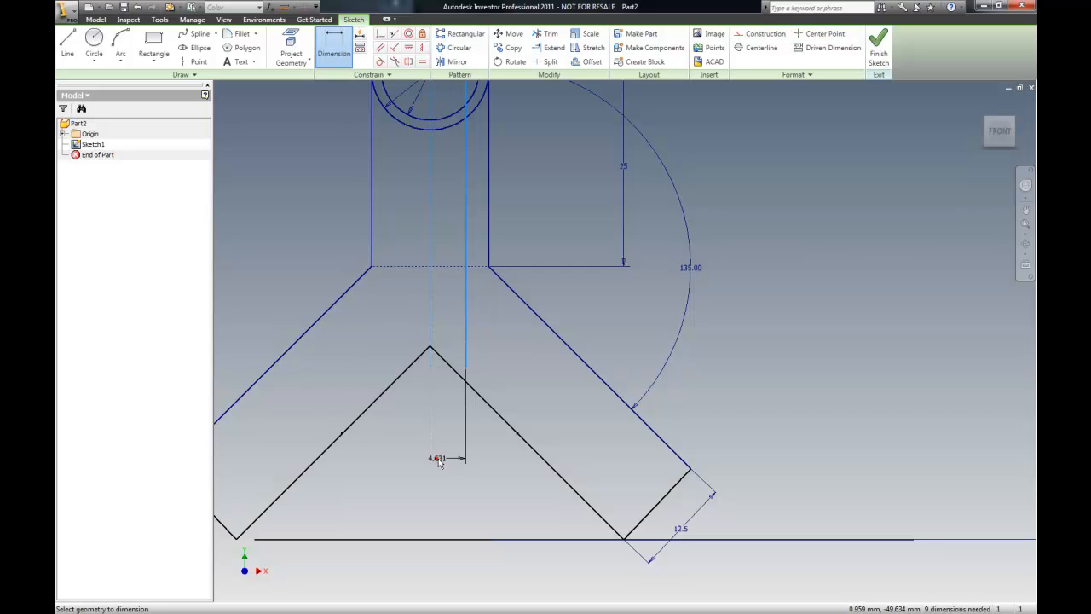
{"action": "left_click", "coordinate": [437, 459]}
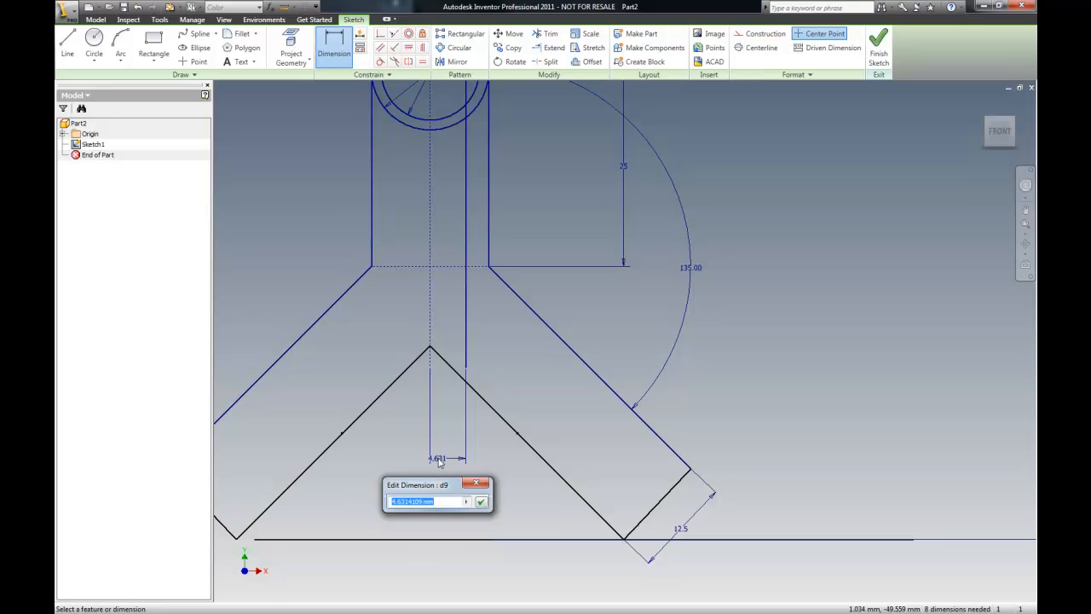
{"action": "type", "text": "6.25"}
{"action": "left_click", "coordinate": [481, 502]}
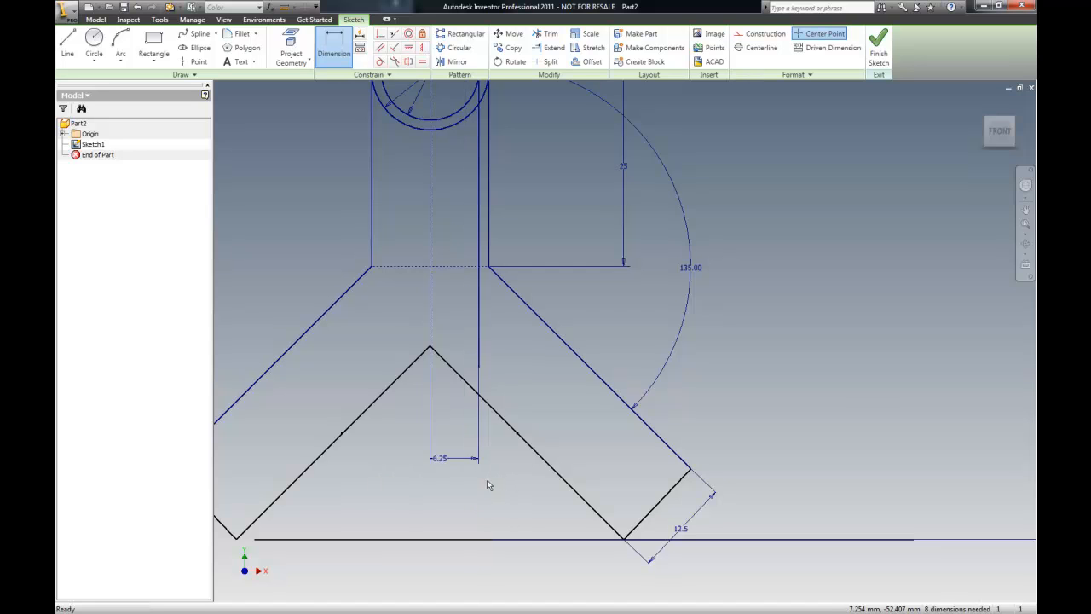
Extend the offset vertical line down to the right arm's inner sloped line.
{"action": "left_click", "coordinate": [554, 48]}
{"action": "left_click", "coordinate": [478, 319]}
{"action": "left_click", "coordinate": [477, 320]}
{"action": "key", "text": "Escape"}
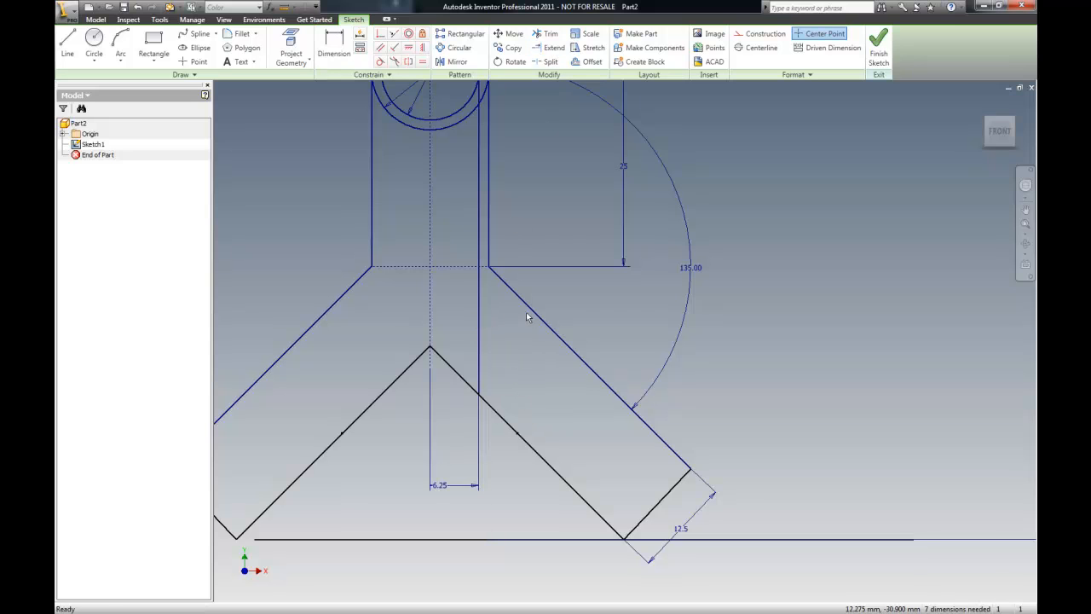
Draw a 12.5 mm horizontal line from the offset line's lower end to the left arm's inner sloped line.
{"action": "left_click", "coordinate": [67, 43]}
{"action": "left_click", "coordinate": [479, 392]}
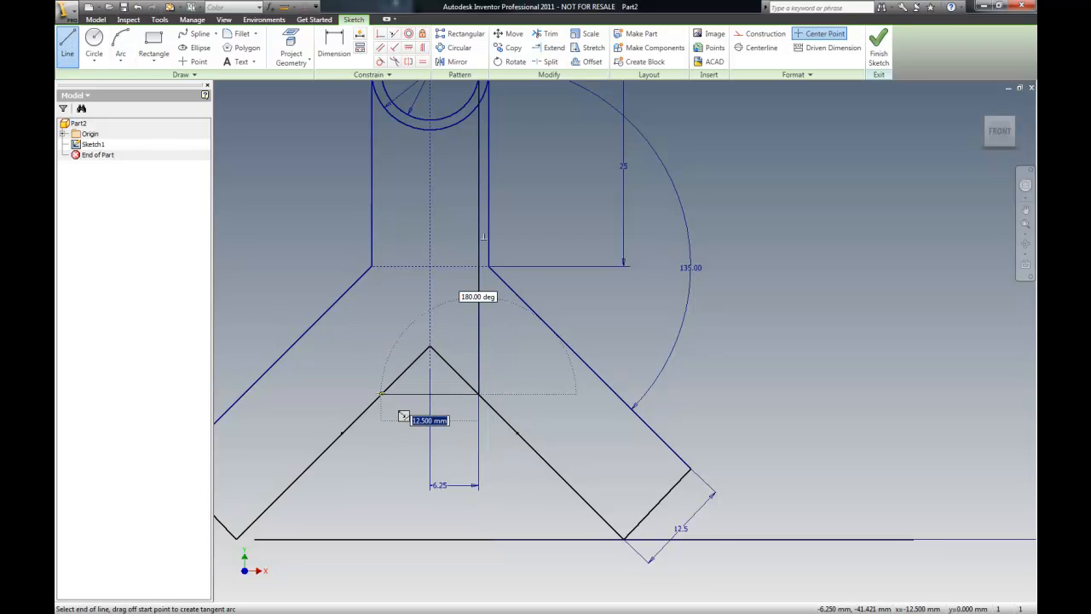
{"action": "left_click", "coordinate": [401, 414]}
{"action": "key", "text": "Escape"}
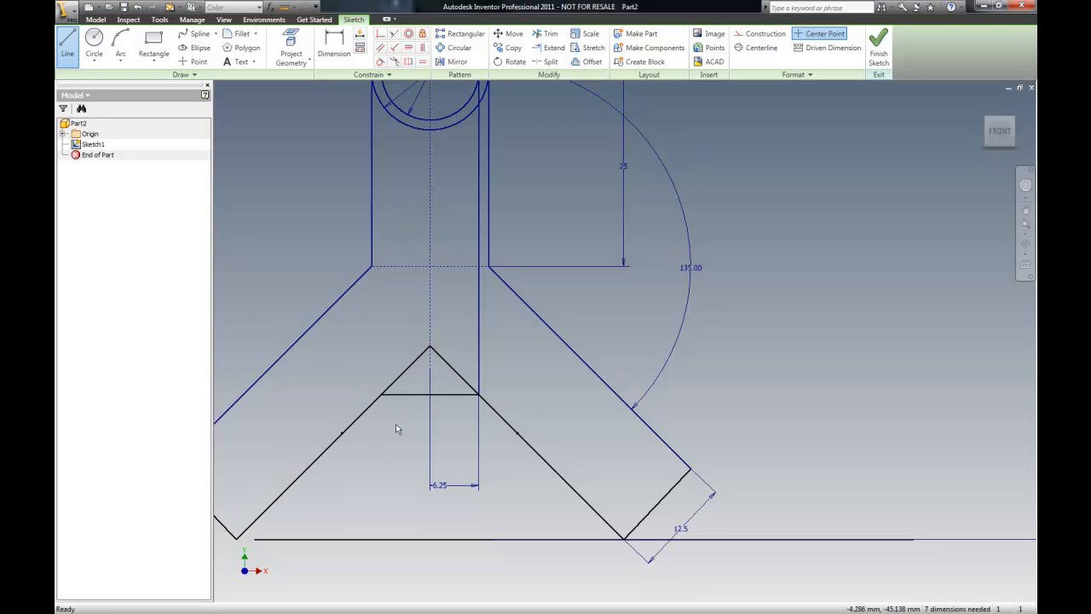
Trim away the peak of the two inner sloped lines above the new horizontal line.
{"action": "left_click", "coordinate": [546, 34]}
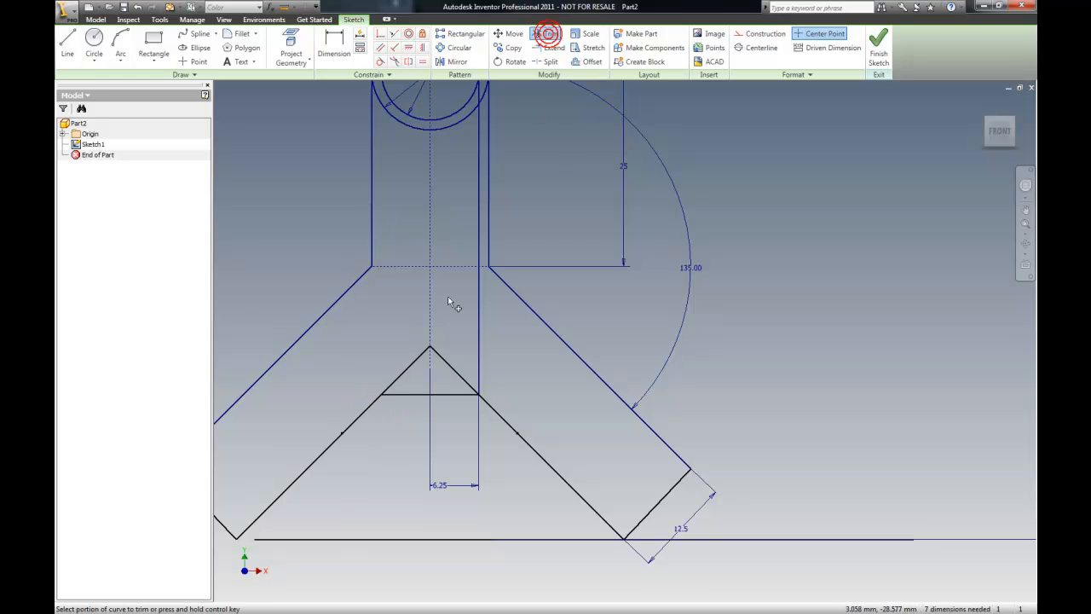
{"action": "left_click", "coordinate": [440, 359]}
{"action": "left_click", "coordinate": [407, 370]}
{"action": "key", "text": "Escape"}
Convert the offset vertical line to construction geometry and delete it together with the vertical centre construction line.
{"action": "left_click", "coordinate": [479, 341]}
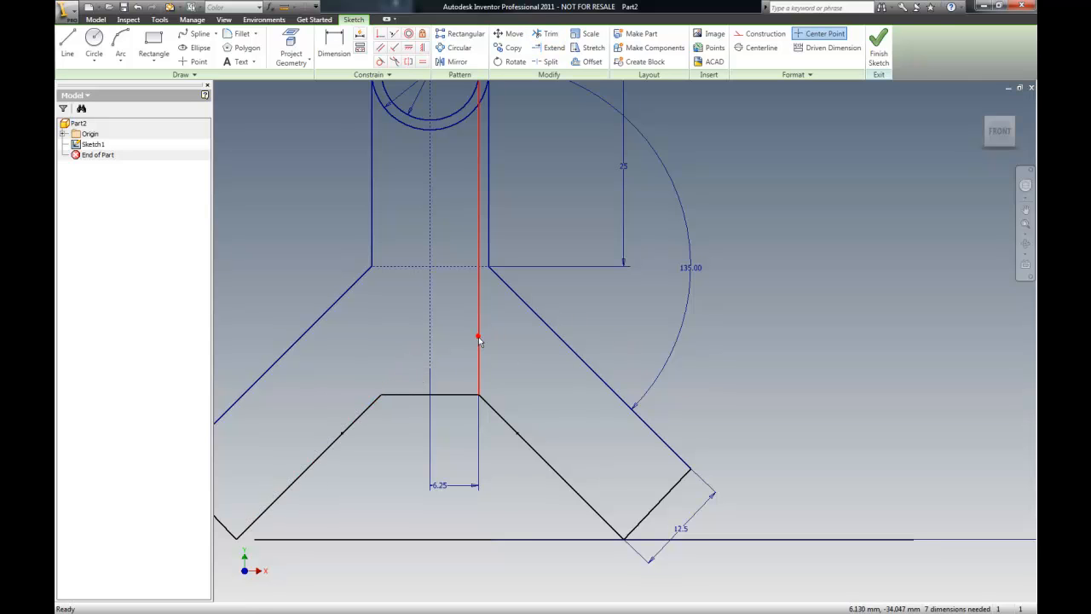
{"action": "left_click", "coordinate": [750, 34]}
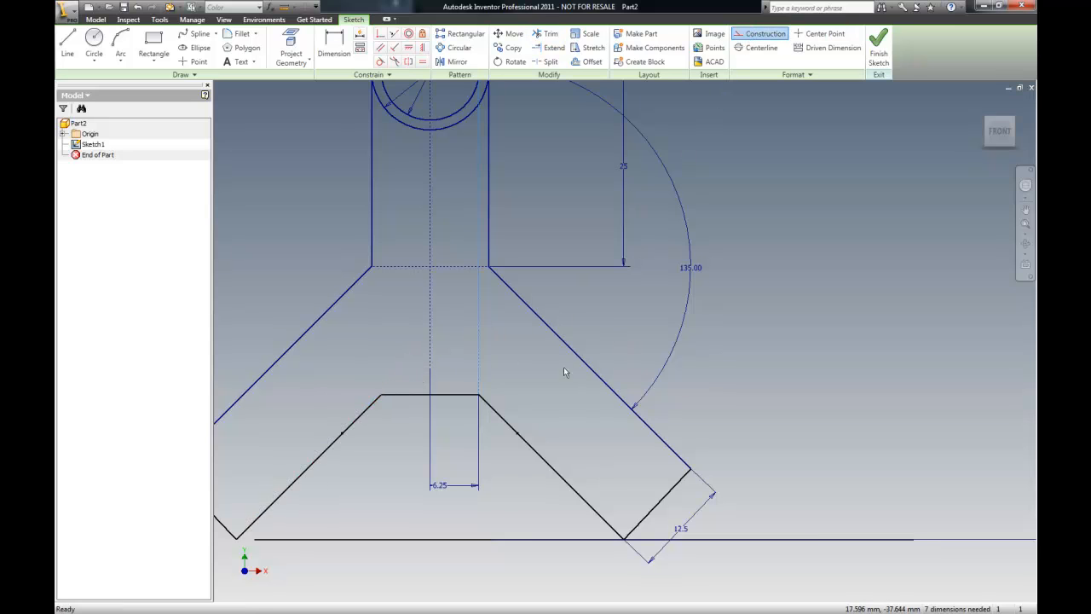
{"action": "scroll", "coordinate": [529, 372], "scroll_direction": "down", "scroll_amount": 2}
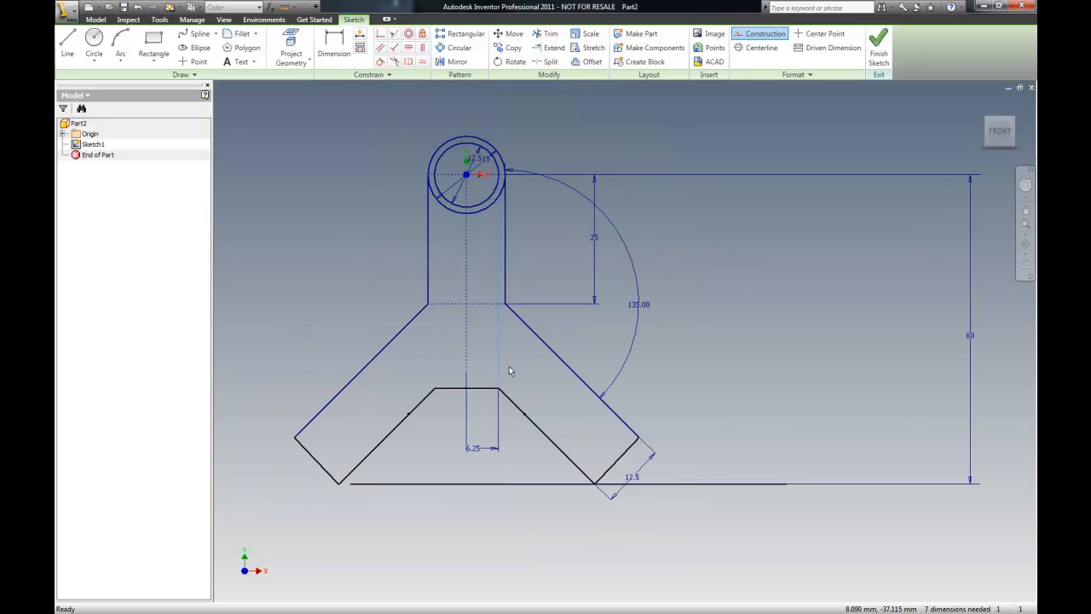
{"action": "key", "text": "Delete"}
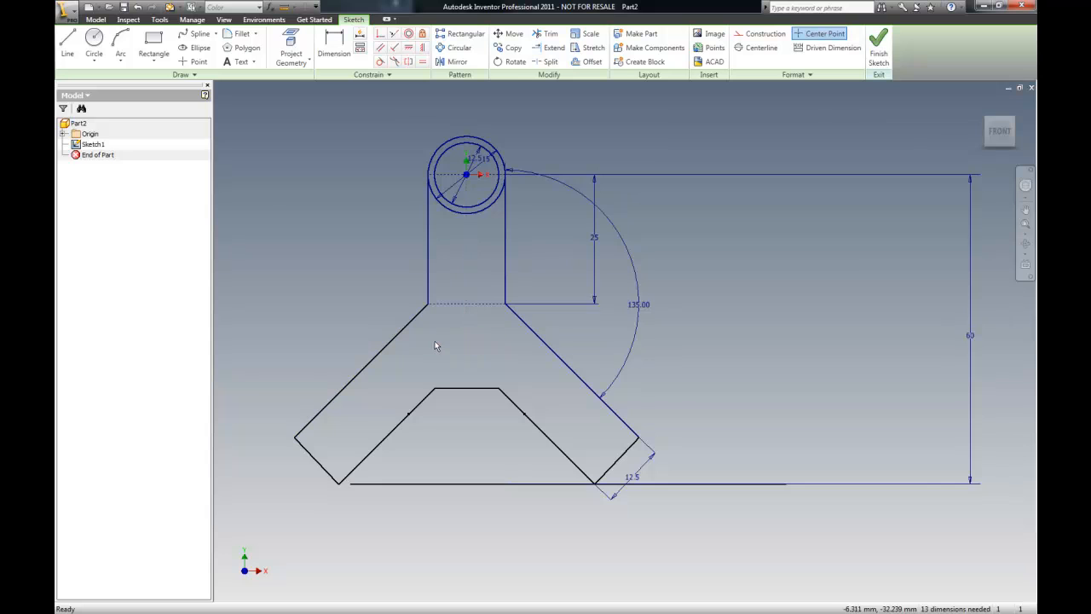
Dimension the length of the horizontal line joining the two inner sloped lines.
{"action": "scroll", "coordinate": [409, 420], "scroll_direction": "up", "scroll_amount": 2}
{"action": "scroll", "coordinate": [431, 383], "scroll_direction": "down", "scroll_amount": 2}
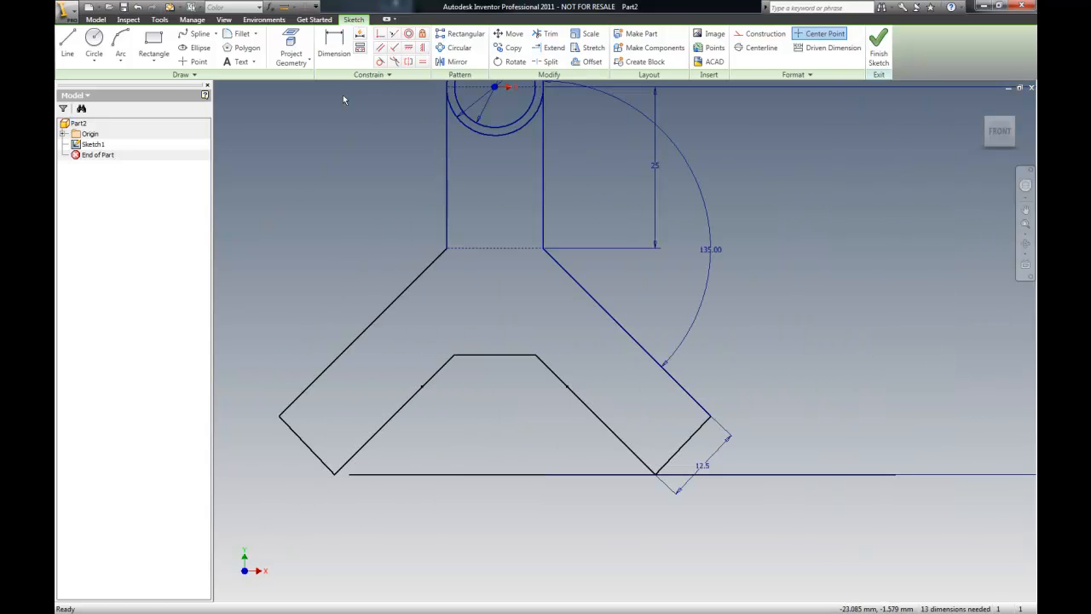
{"action": "left_click", "coordinate": [343, 38]}
{"action": "left_click", "coordinate": [496, 356]}
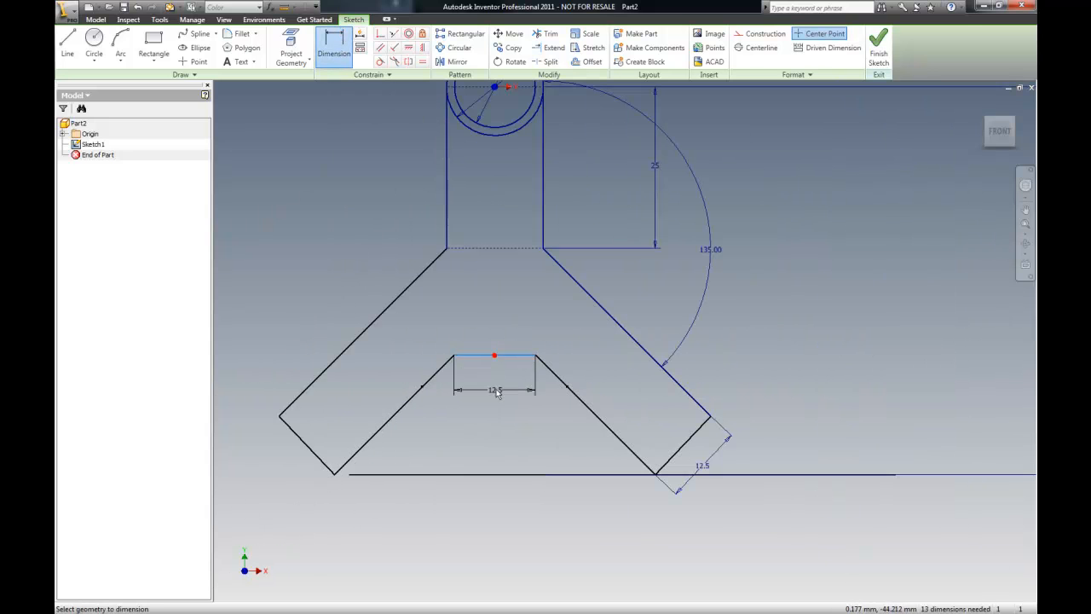
{"action": "left_click", "coordinate": [499, 428]}
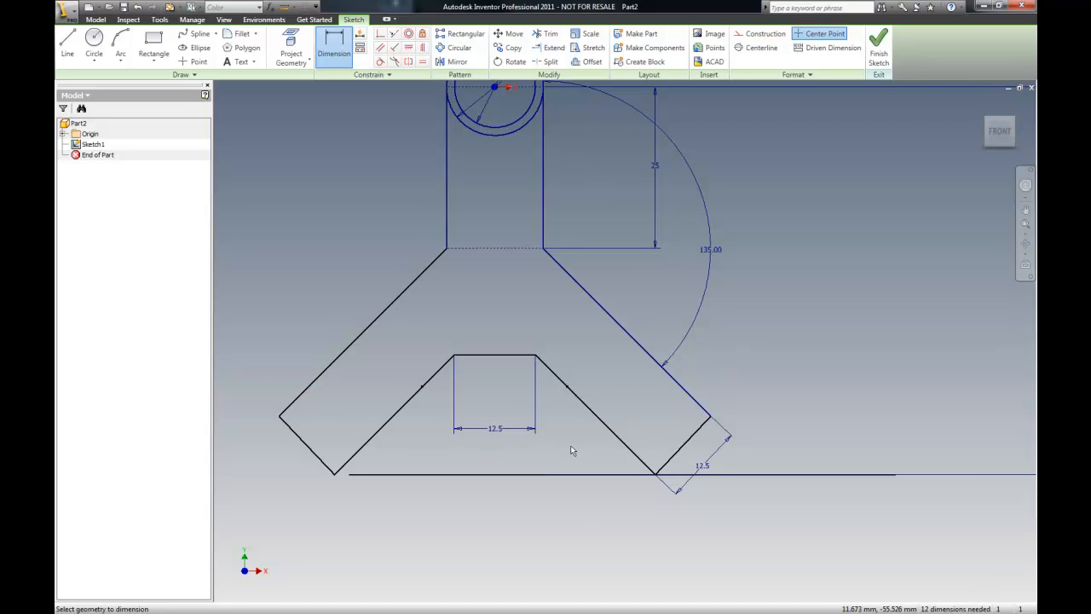
Set the outer circle's diameter to 30 mm.
{"action": "scroll", "coordinate": [490, 422], "scroll_direction": "down", "scroll_amount": 2}
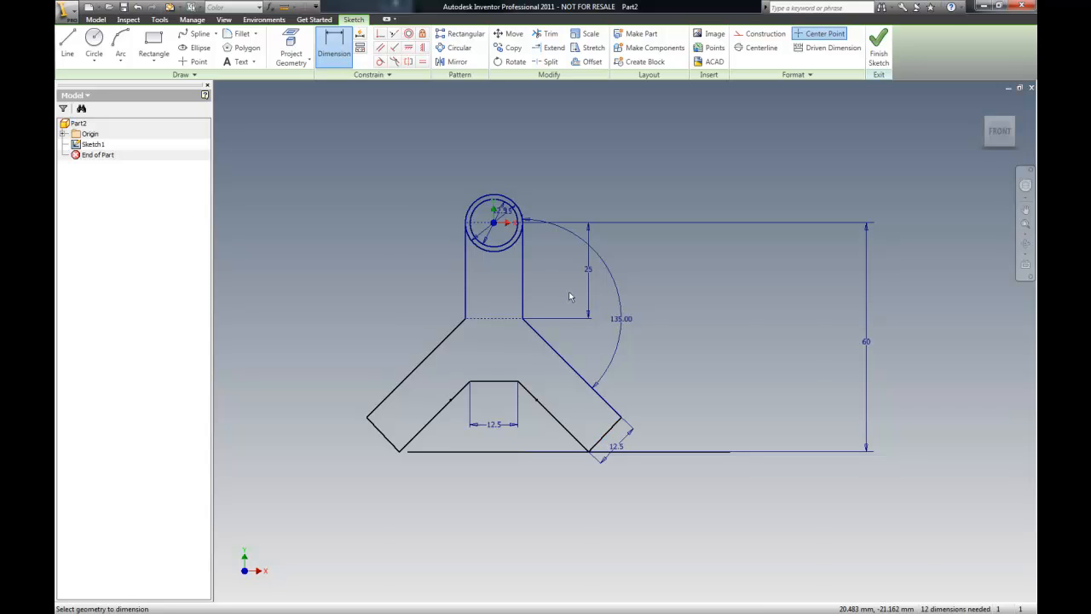
{"action": "scroll", "coordinate": [500, 200], "scroll_direction": "up", "scroll_amount": 5}
{"action": "scroll", "coordinate": [527, 208], "scroll_direction": "down", "scroll_amount": 5}
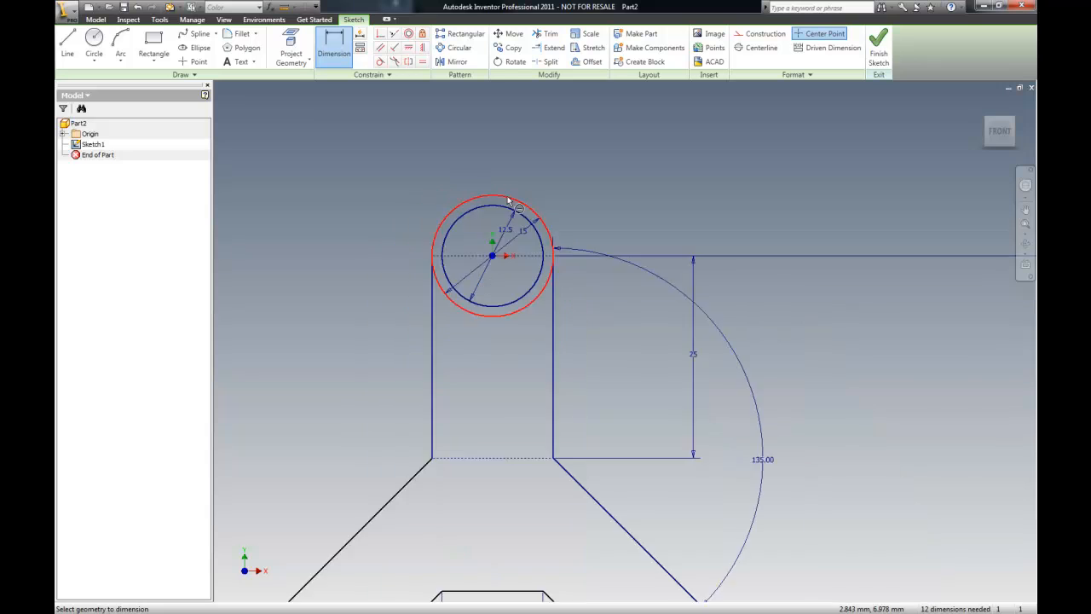
{"action": "scroll", "coordinate": [557, 207], "scroll_direction": "up", "scroll_amount": 3}
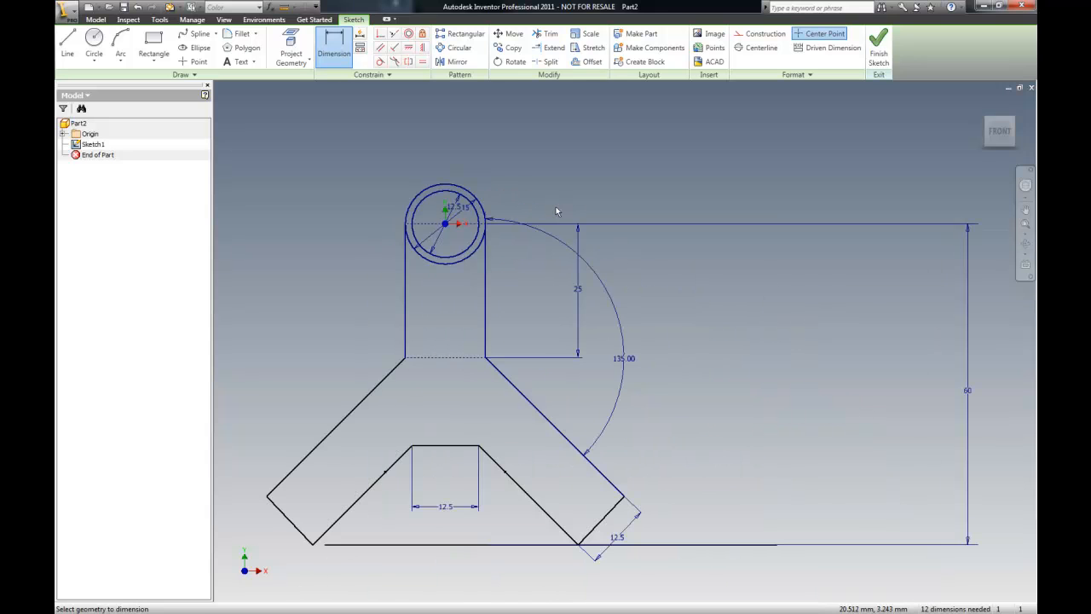
{"action": "scroll", "coordinate": [477, 183], "scroll_direction": "down", "scroll_amount": 2}
{"action": "scroll", "coordinate": [482, 200], "scroll_direction": "up", "scroll_amount": 5}
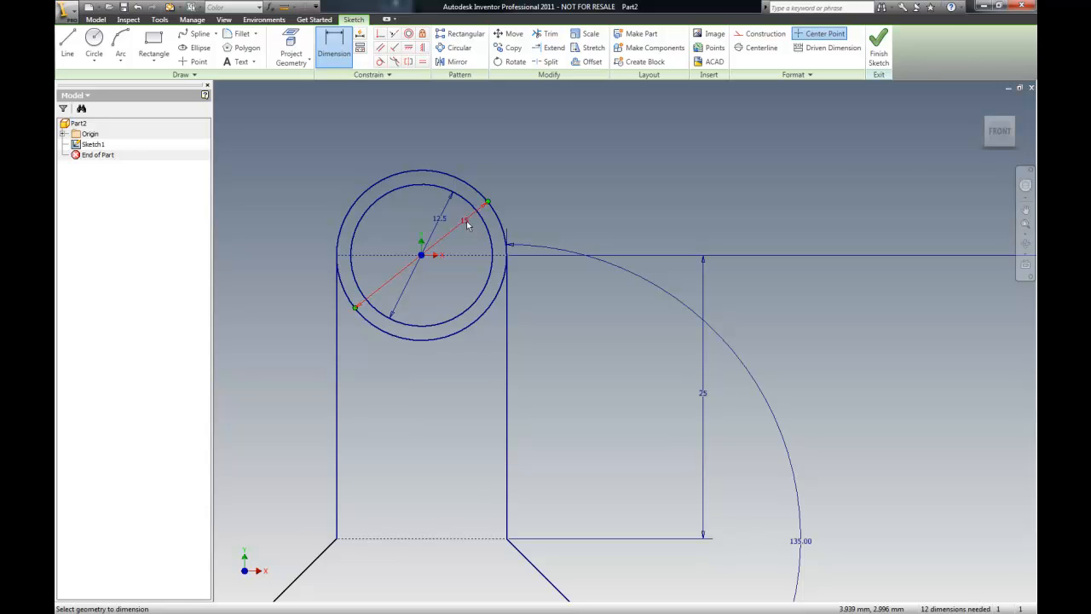
{"action": "left_click", "coordinate": [467, 224]}
{"action": "type", "text": "30"}
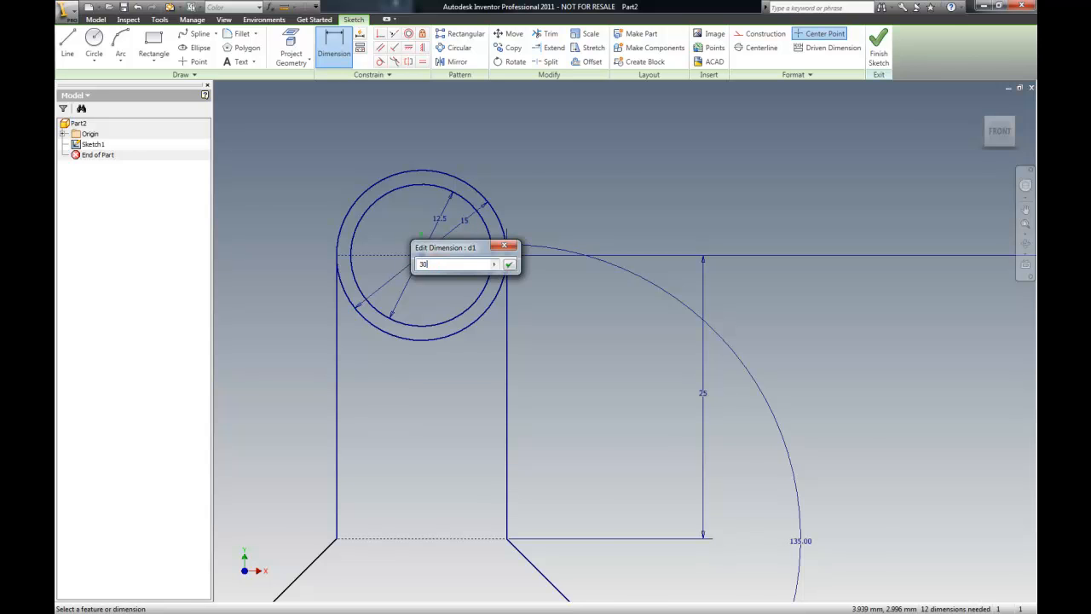
{"action": "key", "text": "Return"}
Set the inner circle's diameter to 25 mm.
{"action": "left_click", "coordinate": [440, 219]}
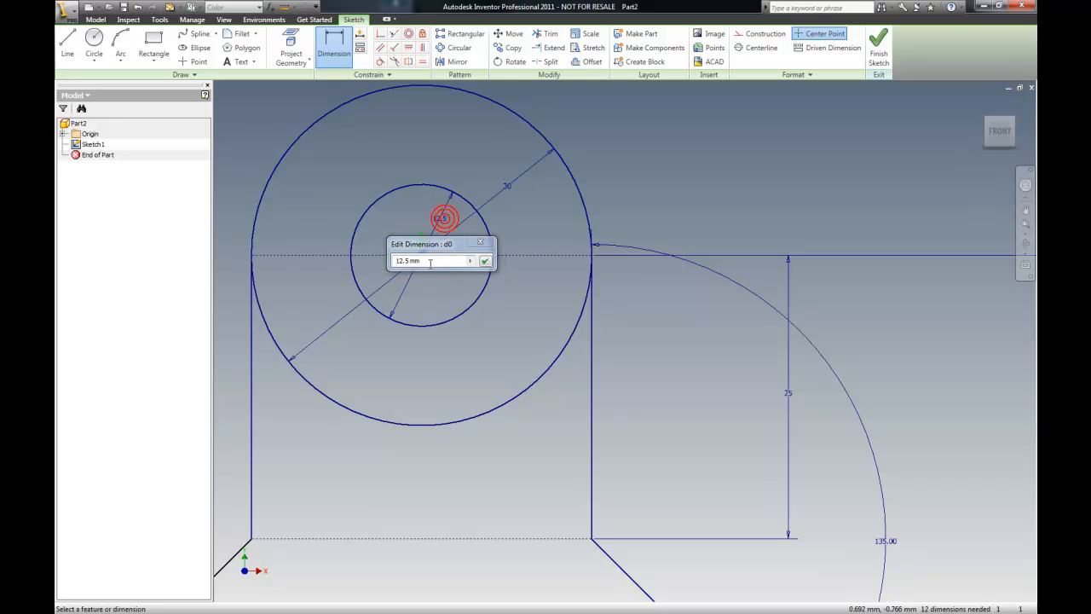
{"action": "left_click_drag", "start_coordinate": [428, 263], "coordinate": [358, 267]}
{"action": "type", "text": "25"}
{"action": "key", "text": "Return"}
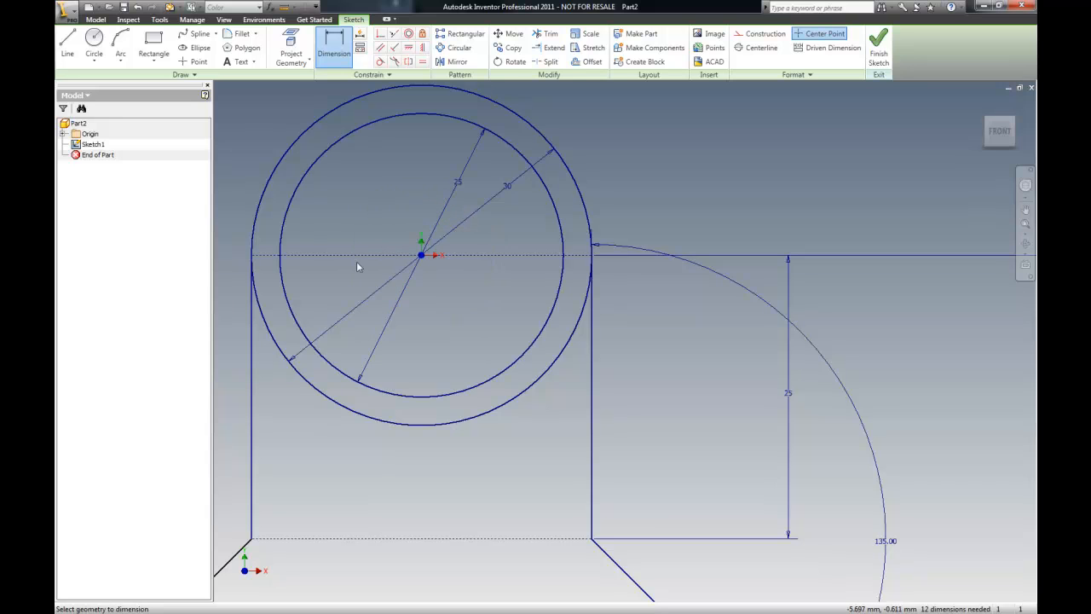
Draw a vertical line from the circle centre down past the base line and convert it to construction geometry.
{"action": "scroll", "coordinate": [345, 270], "scroll_direction": "down", "scroll_amount": 5}
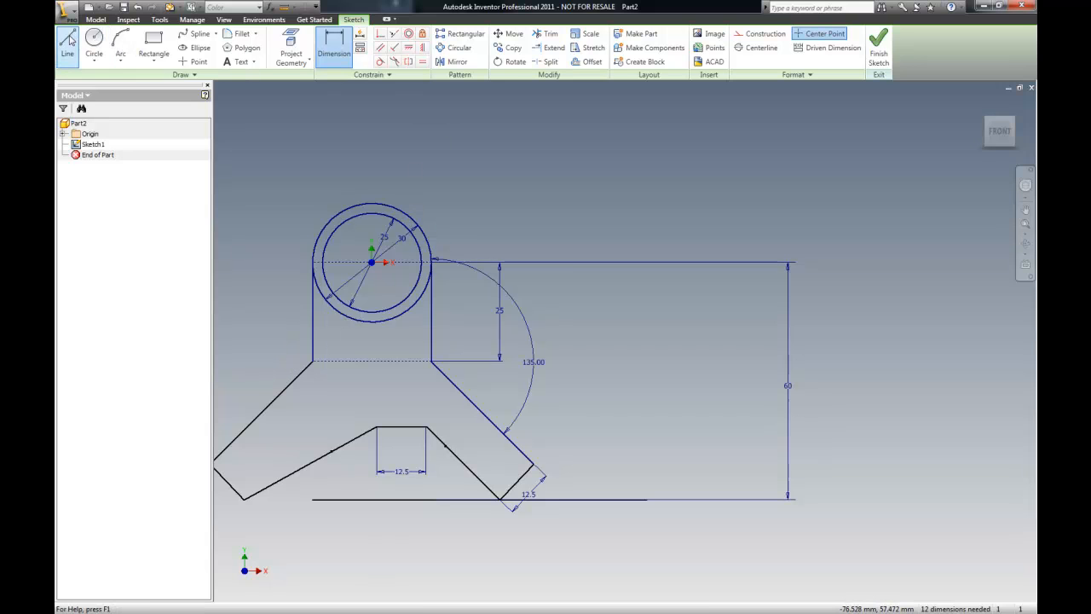
{"action": "left_click", "coordinate": [67, 43]}
{"action": "left_click", "coordinate": [372, 261]}
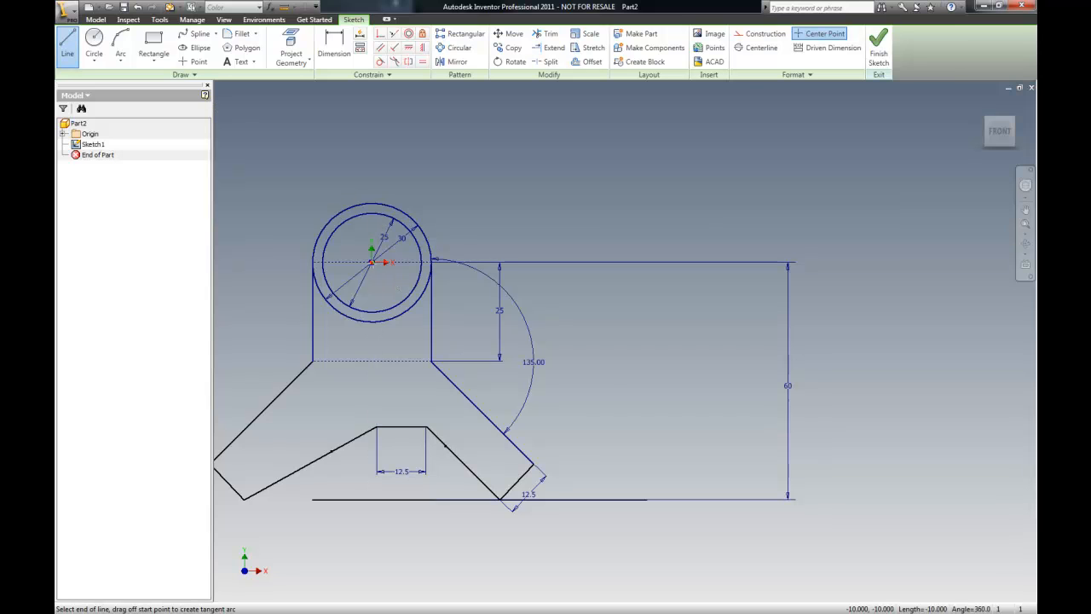
{"action": "left_click", "coordinate": [372, 551]}
{"action": "key", "text": "Escape"}
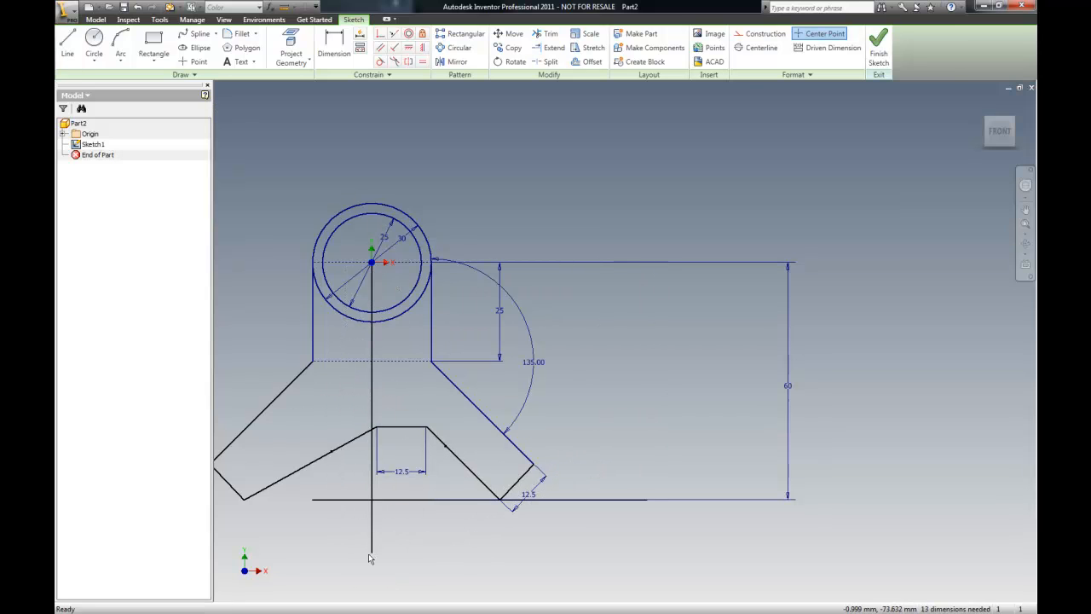
{"action": "left_click", "coordinate": [372, 331]}
{"action": "left_click", "coordinate": [761, 33]}
Dimension the horizontal distance from the vertical construction line to the right end of the short horizontal edge between the arms.
{"action": "scroll", "coordinate": [375, 453], "scroll_direction": "up", "scroll_amount": 3}
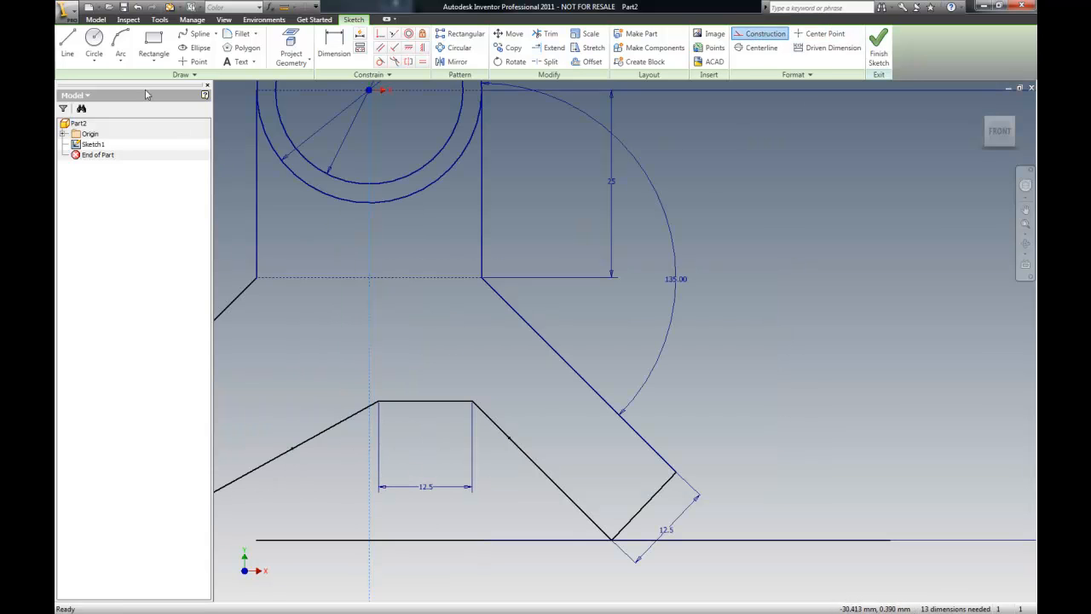
{"action": "left_click", "coordinate": [333, 46]}
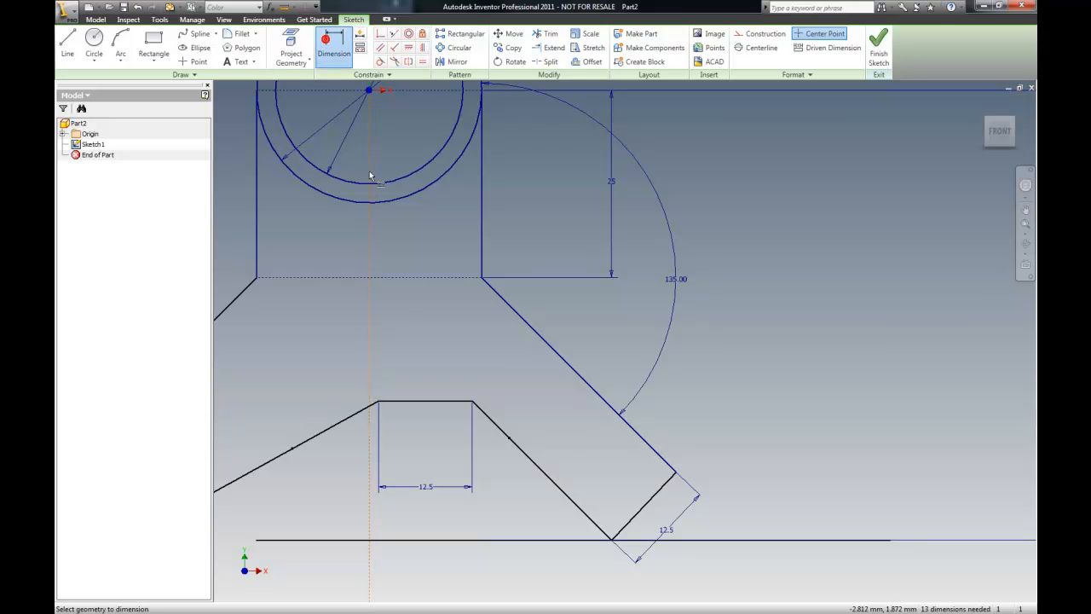
{"action": "left_click", "coordinate": [370, 459]}
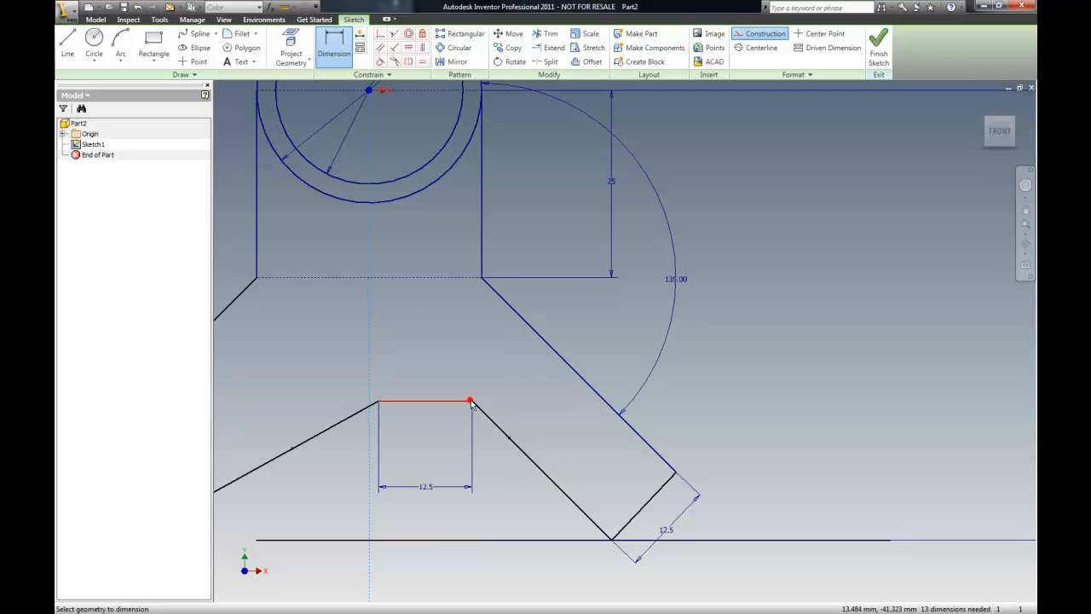
{"action": "left_click", "coordinate": [471, 403]}
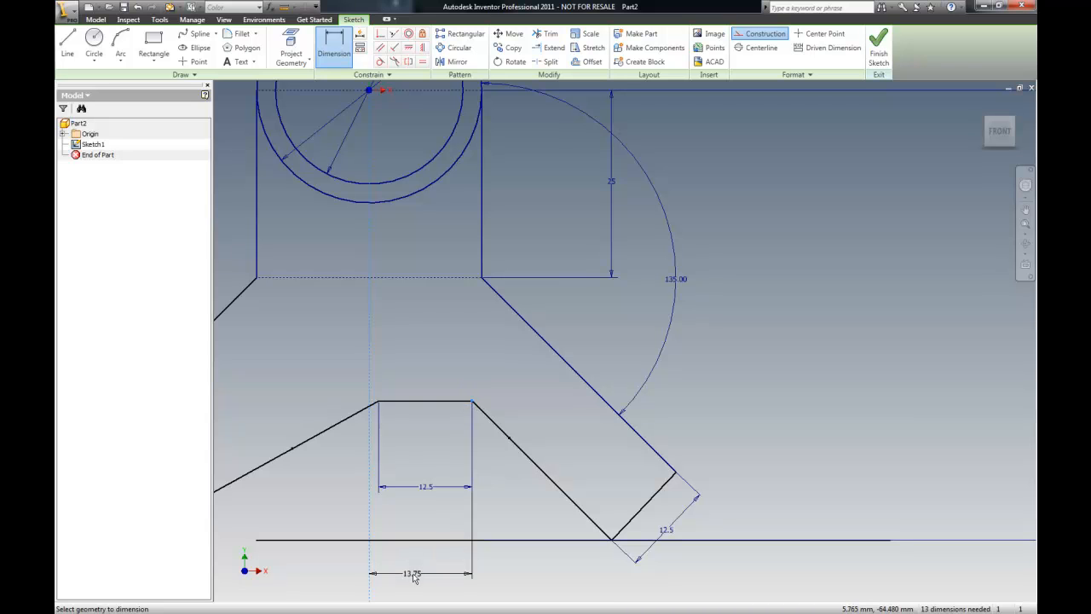
{"action": "left_click", "coordinate": [413, 576]}
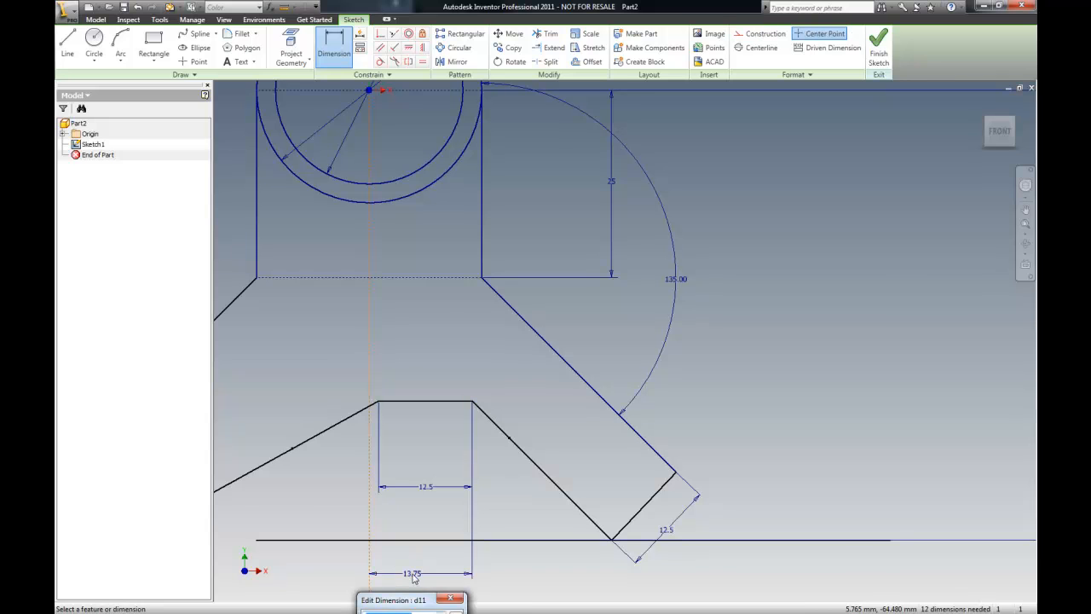
{"action": "scroll", "coordinate": [492, 494], "scroll_direction": "down", "scroll_amount": 3}
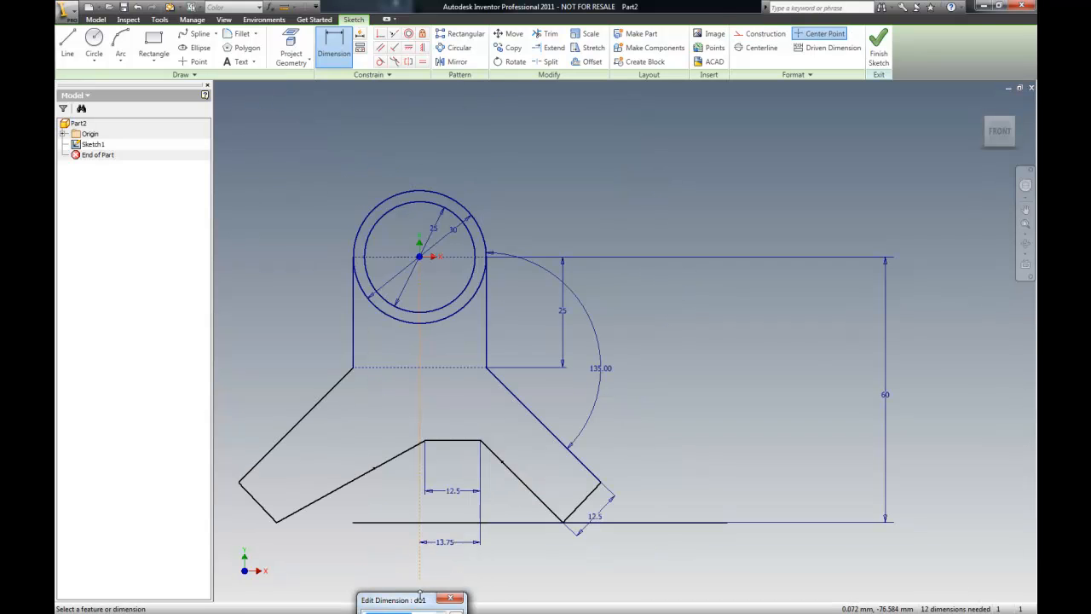
{"action": "mouse_move", "coordinate": [419, 600]}
{"action": "left_mouse_down"}
{"action": "mouse_move", "coordinate": [423, 505]}
{"action": "mouse_move", "coordinate": [300, 380]}
{"action": "left_mouse_up"}
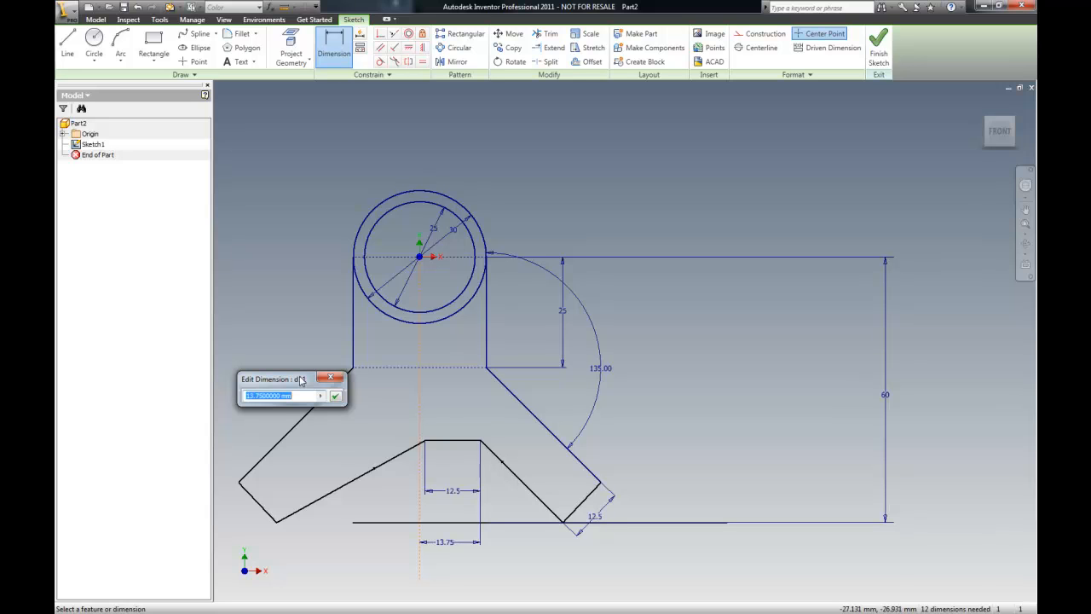
{"action": "left_click", "coordinate": [321, 396]}
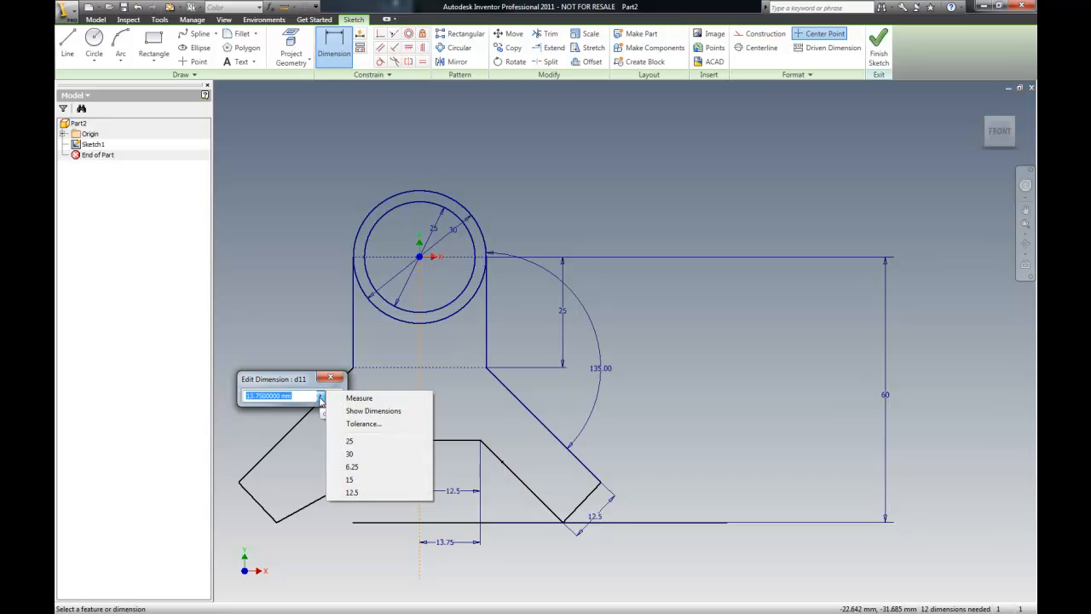
{"action": "left_click", "coordinate": [320, 396]}
{"action": "left_click", "coordinate": [300, 351]}
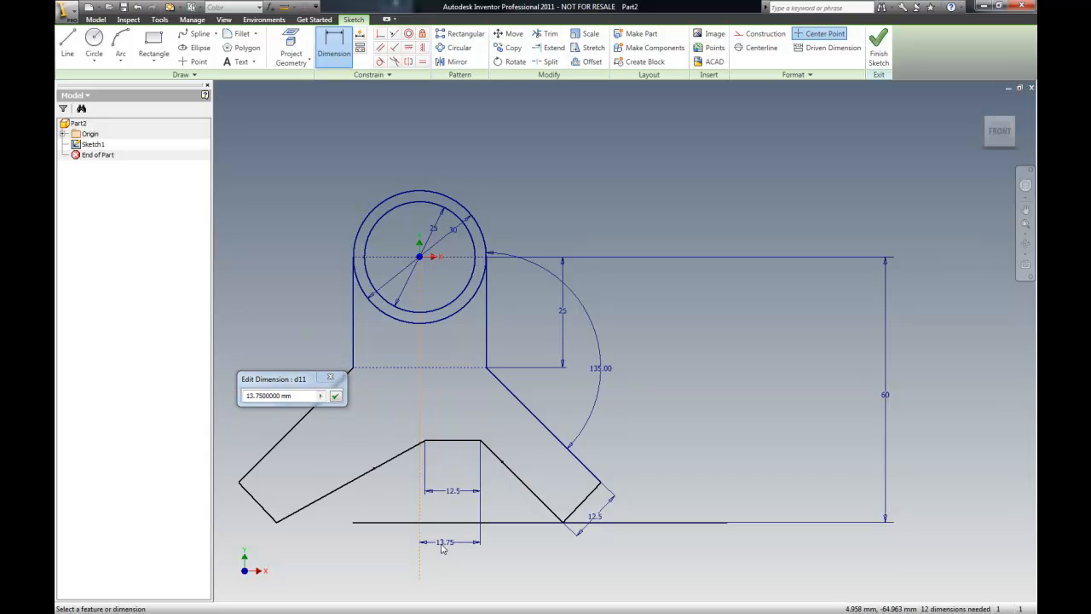
{"action": "key", "text": "Escape"}
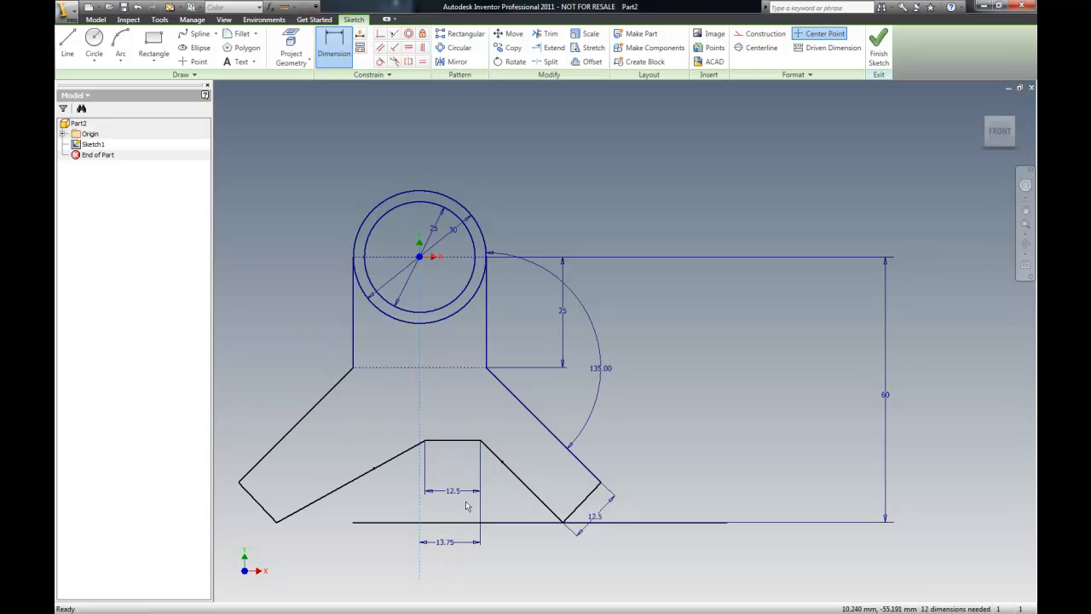
{"action": "key", "text": "Escape"}
Set the distance from the construction centreline to the right end of the short inner edge to 6.25 mm.
{"action": "double_click", "coordinate": [440, 542]}
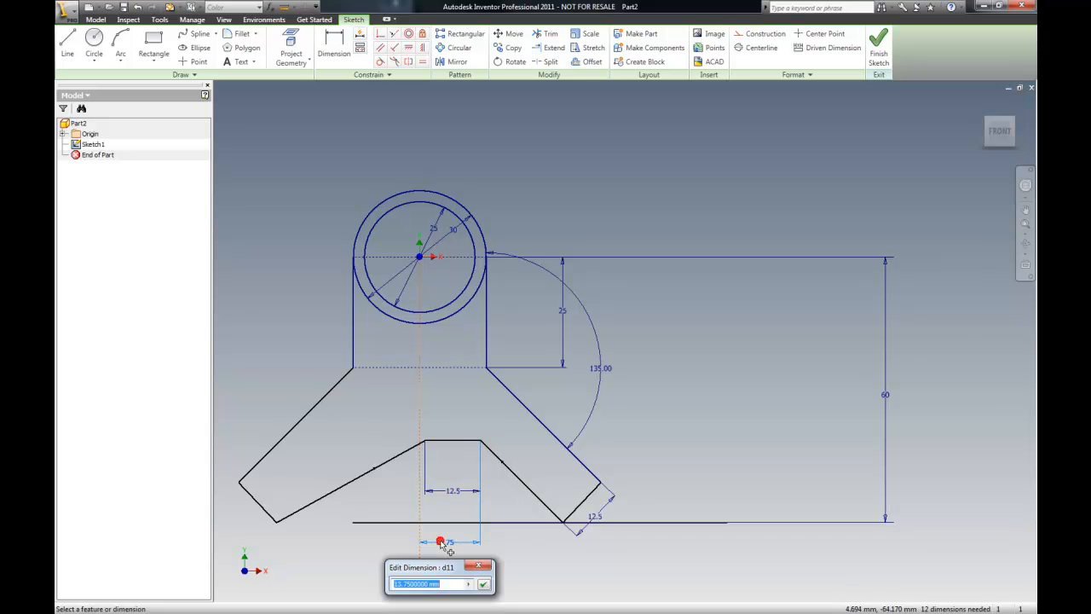
{"action": "mouse_move", "coordinate": [431, 566]}
{"action": "left_mouse_down"}
{"action": "mouse_move", "coordinate": [273, 295]}
{"action": "mouse_move", "coordinate": [281, 300]}
{"action": "left_mouse_up"}
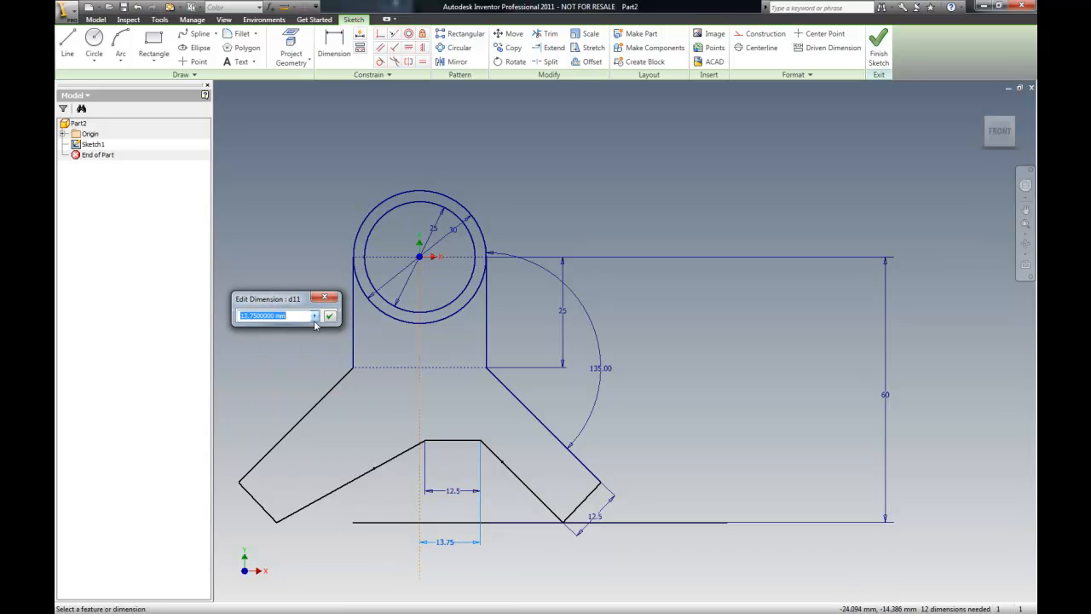
{"action": "left_click", "coordinate": [314, 316]}
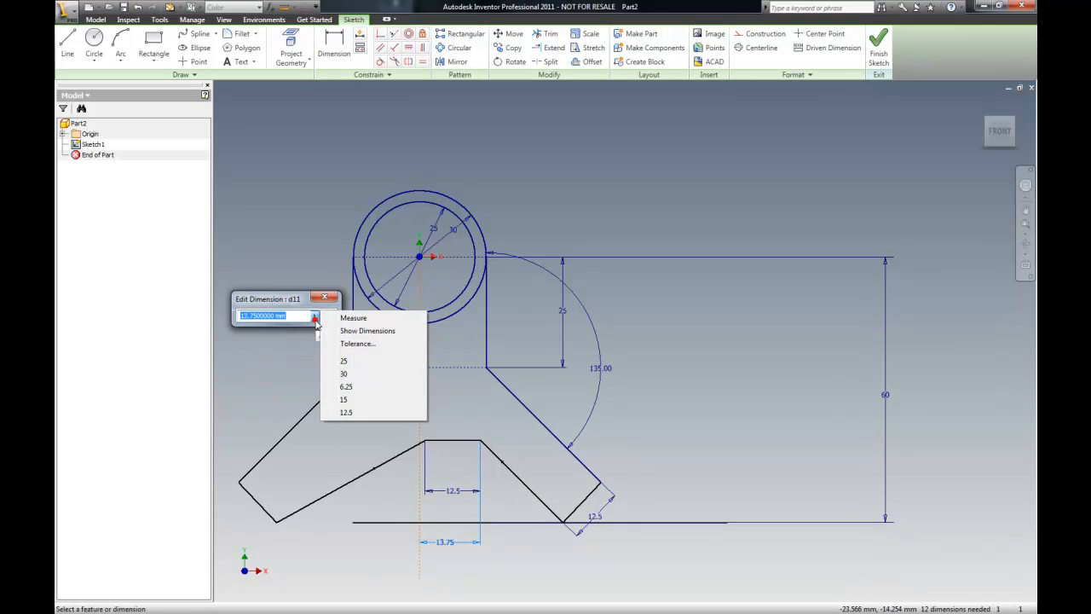
{"action": "left_click", "coordinate": [345, 387]}
{"action": "left_click", "coordinate": [329, 316]}
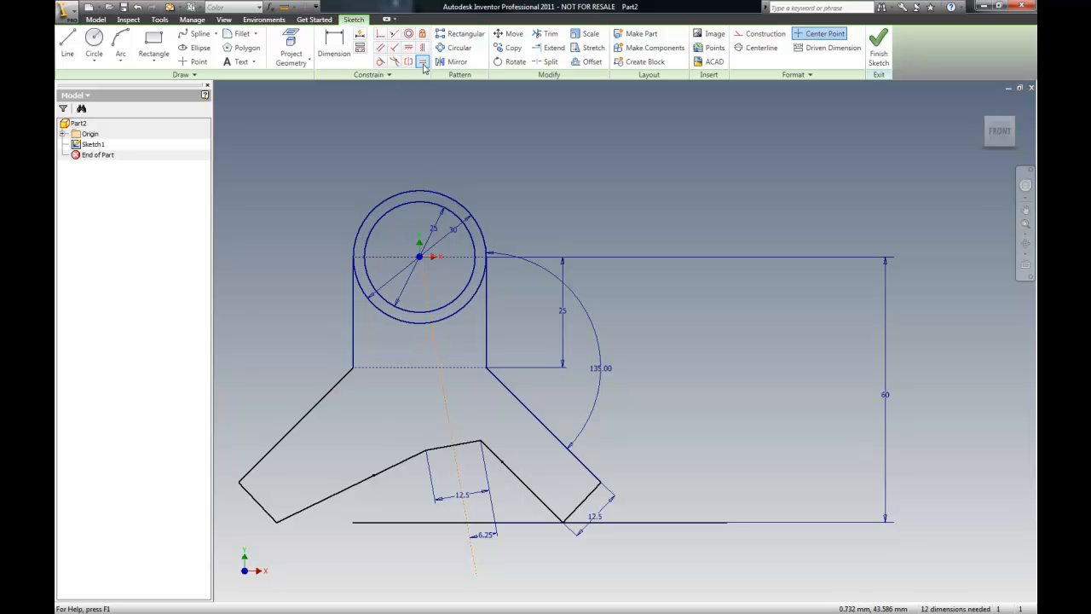
Constrain the tilted construction centreline parallel to the left vertical side of the bracket.
{"action": "left_click", "coordinate": [381, 48]}
{"action": "left_click", "coordinate": [352, 342]}
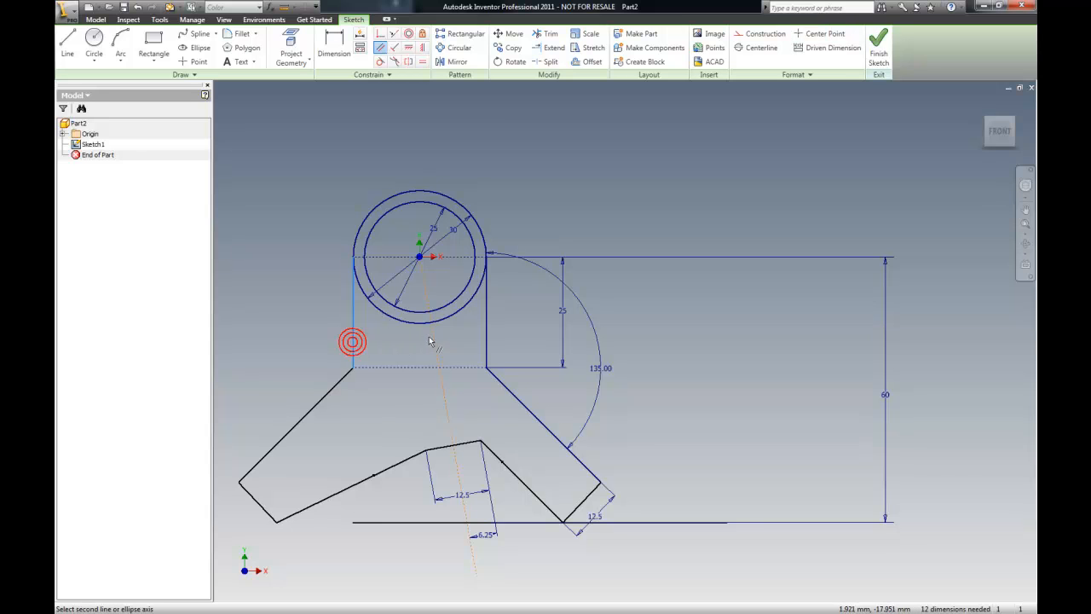
{"action": "left_click", "coordinate": [433, 339]}
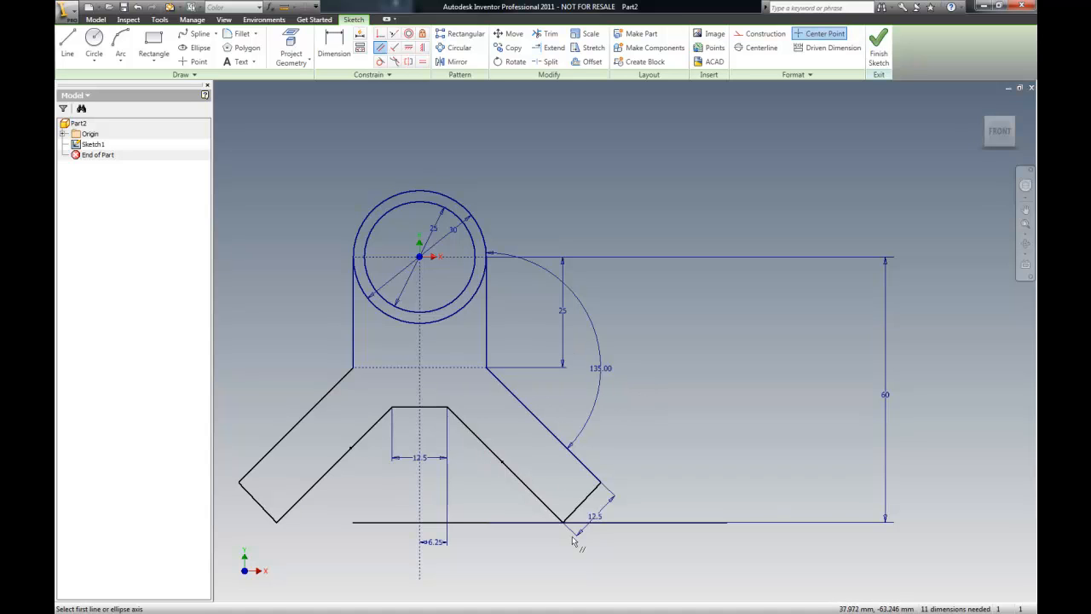
{"action": "scroll", "coordinate": [673, 388], "scroll_direction": "down", "scroll_amount": 3}
{"action": "key", "text": "Escape"}
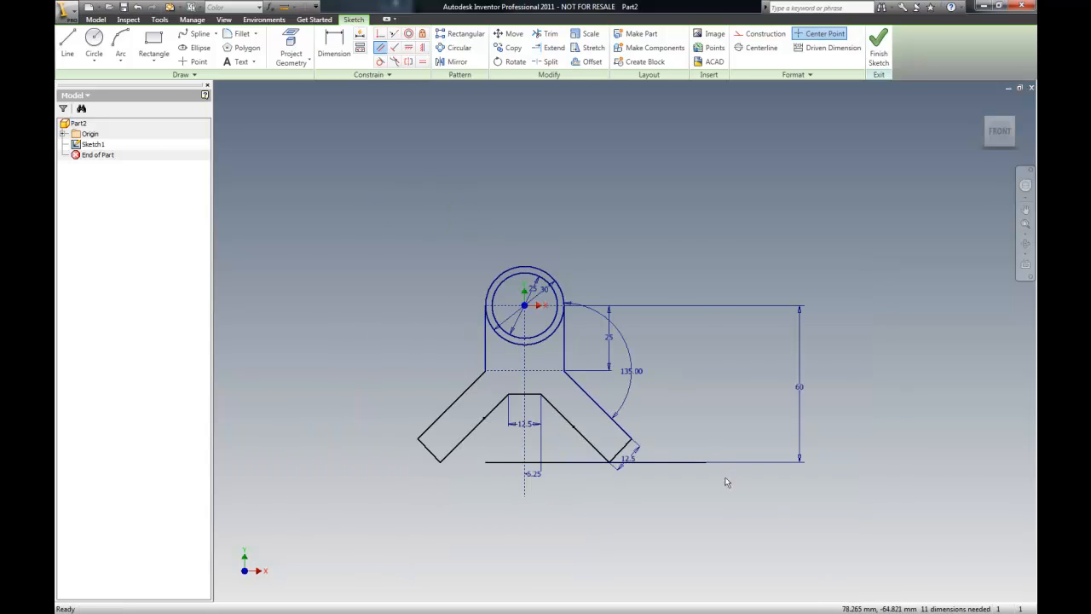
Delete the two overlapping horizontal base lines that run beneath the arms.
{"action": "scroll", "coordinate": [588, 462], "scroll_direction": "up", "scroll_amount": 4}
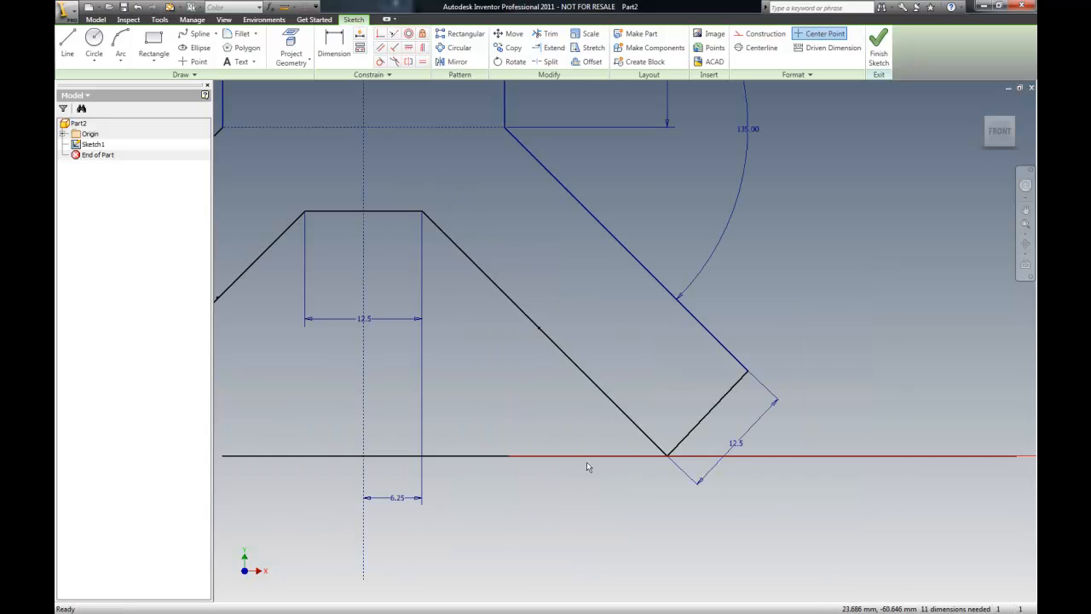
{"action": "left_click", "coordinate": [308, 459]}
{"action": "key", "text": "Delete"}
{"action": "left_click", "coordinate": [529, 457]}
{"action": "key", "text": "Delete"}
{"action": "scroll", "coordinate": [494, 448], "scroll_direction": "down", "scroll_amount": 3}
{"action": "scroll", "coordinate": [476, 450], "scroll_direction": "up", "scroll_amount": 2}
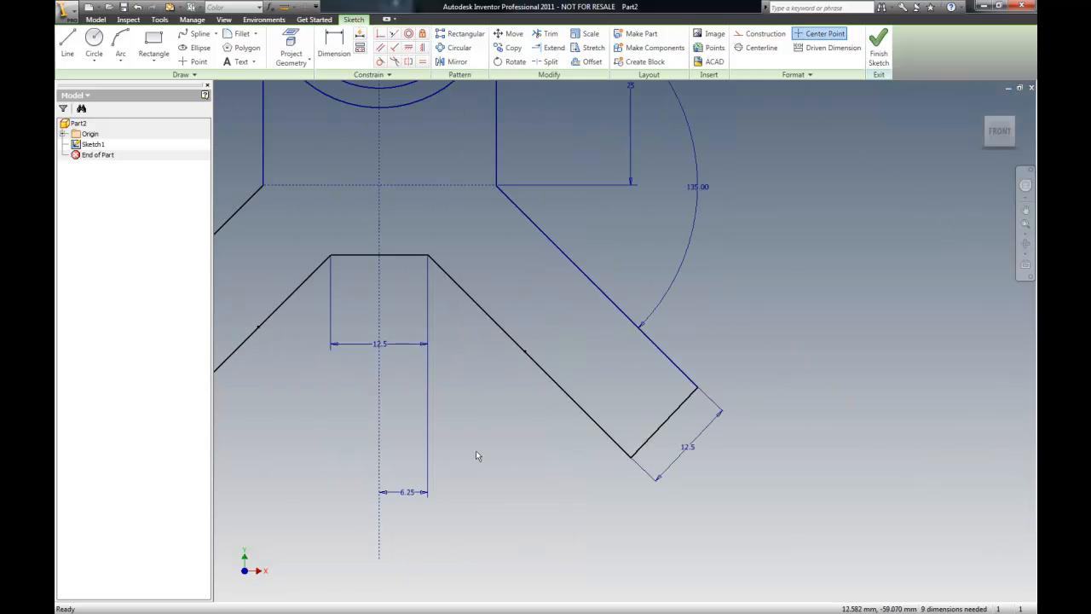
Dimension the vertical distance from the circle centre to the lowest corner of the right arm.
{"action": "scroll", "coordinate": [465, 455], "scroll_direction": "down", "scroll_amount": 2}
{"action": "left_click", "coordinate": [333, 47]}
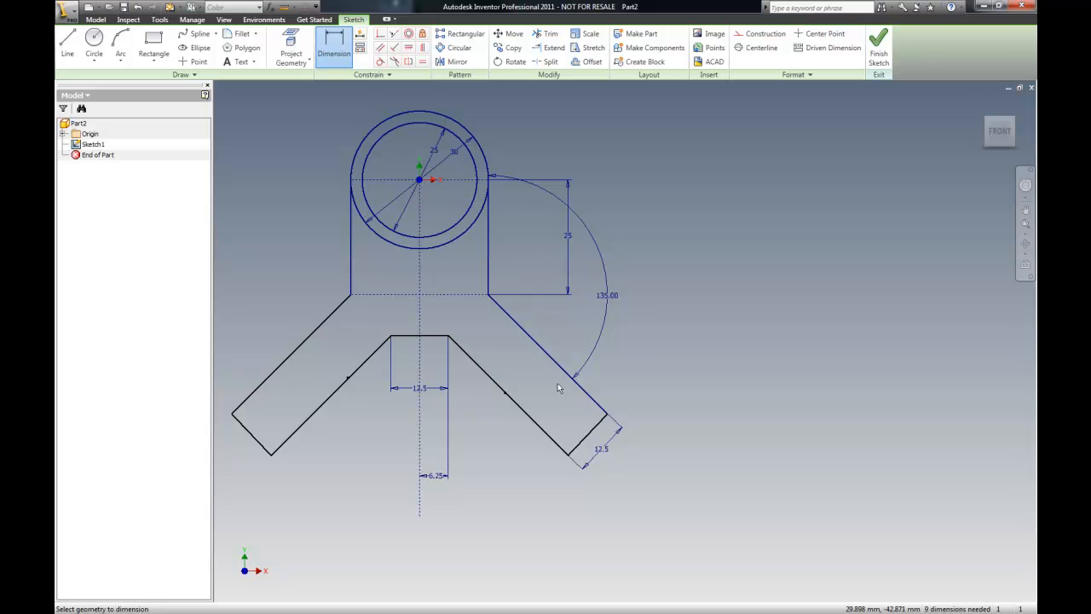
{"action": "left_click", "coordinate": [569, 453]}
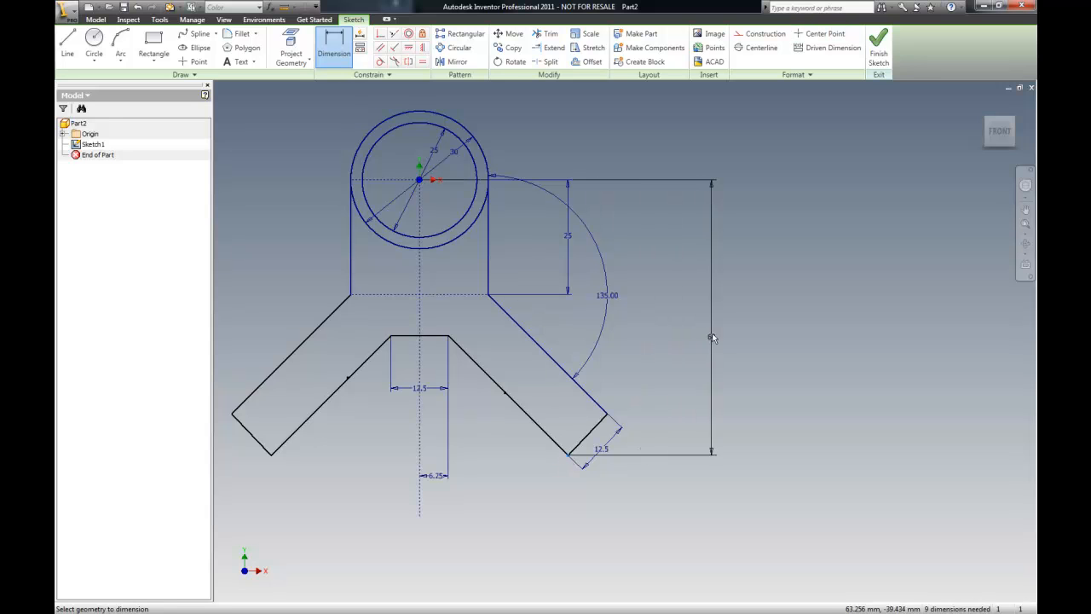
{"action": "left_click", "coordinate": [711, 314]}
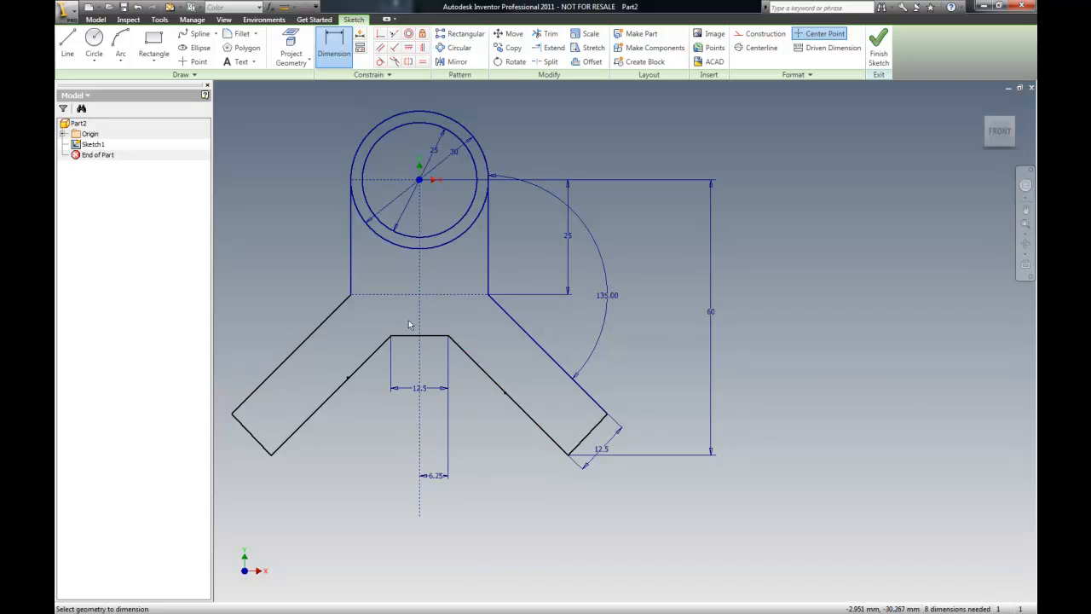
Trim away the lower half of the outer 30 mm circle between the two vertical sides.
{"action": "scroll", "coordinate": [535, 435], "scroll_direction": "down", "scroll_amount": 3}
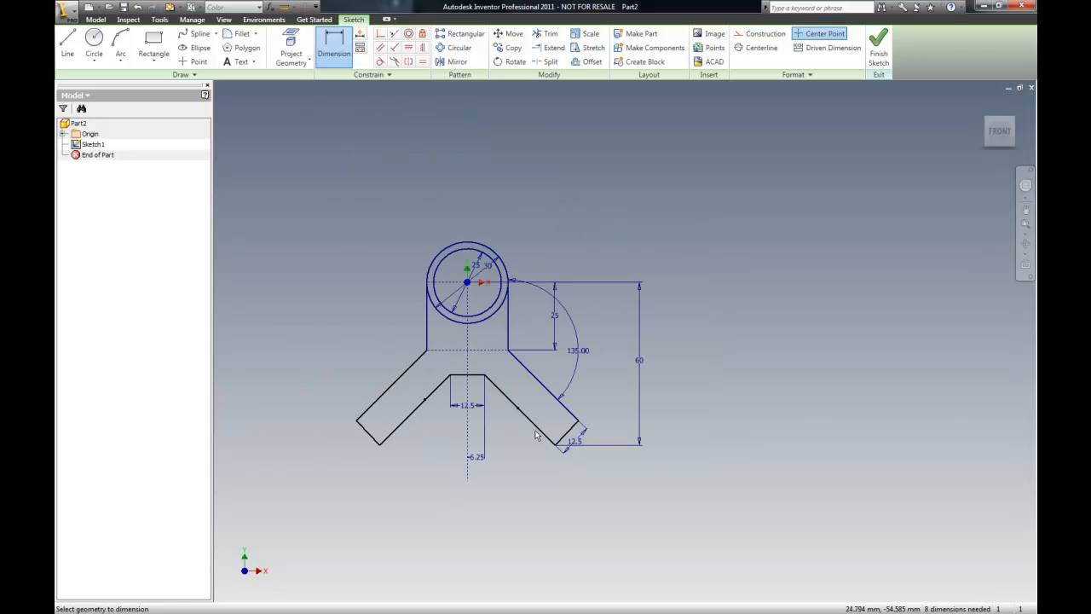
{"action": "scroll", "coordinate": [471, 315], "scroll_direction": "up", "scroll_amount": 5}
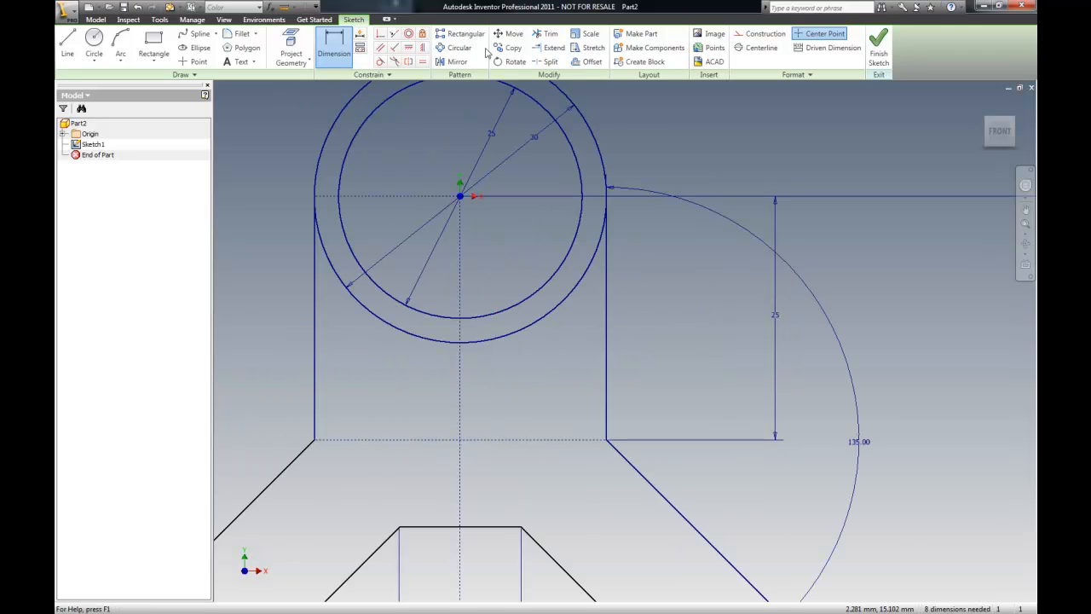
{"action": "left_click", "coordinate": [537, 34]}
{"action": "left_click", "coordinate": [535, 319]}
{"action": "left_click", "coordinate": [437, 335]}
{"action": "scroll", "coordinate": [341, 298], "scroll_direction": "down", "scroll_amount": 2}
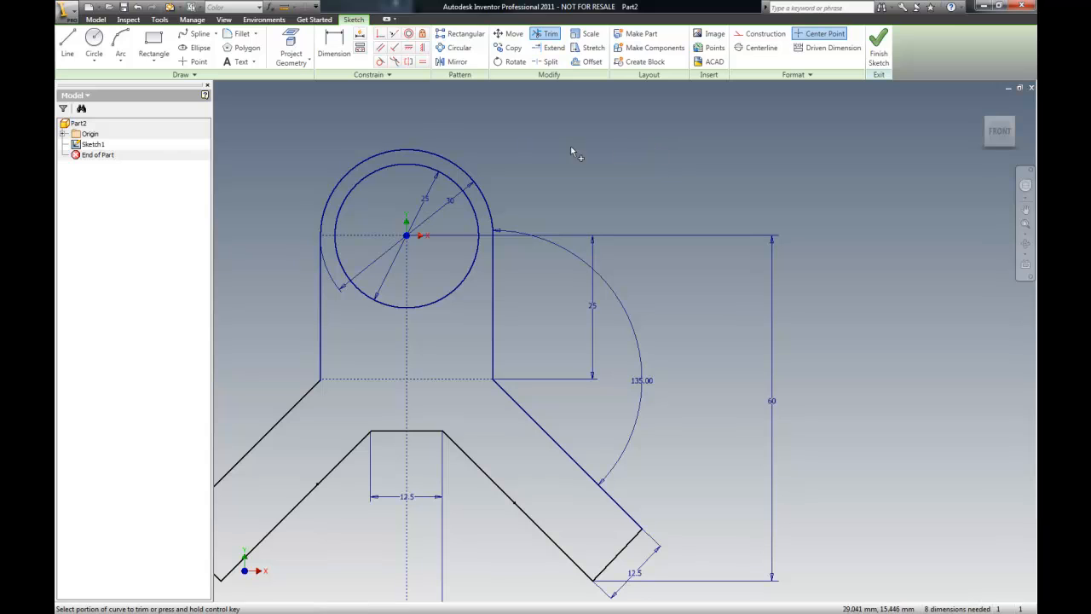
Exit the sketch and save the part as Week 3 TT 4.ipt.
{"action": "left_click", "coordinate": [65, 11]}
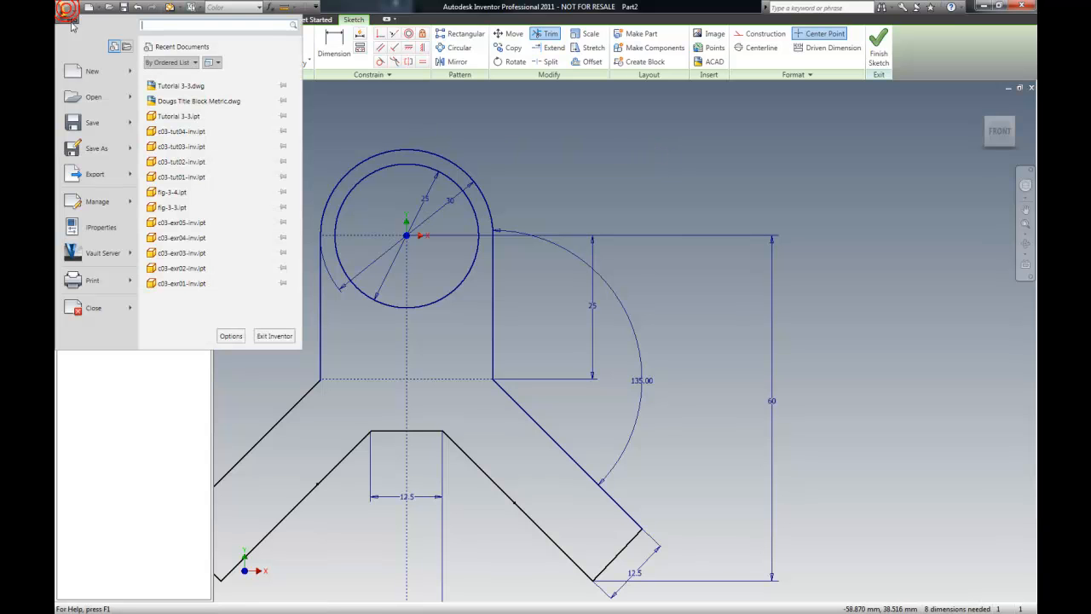
{"action": "left_click", "coordinate": [97, 150]}
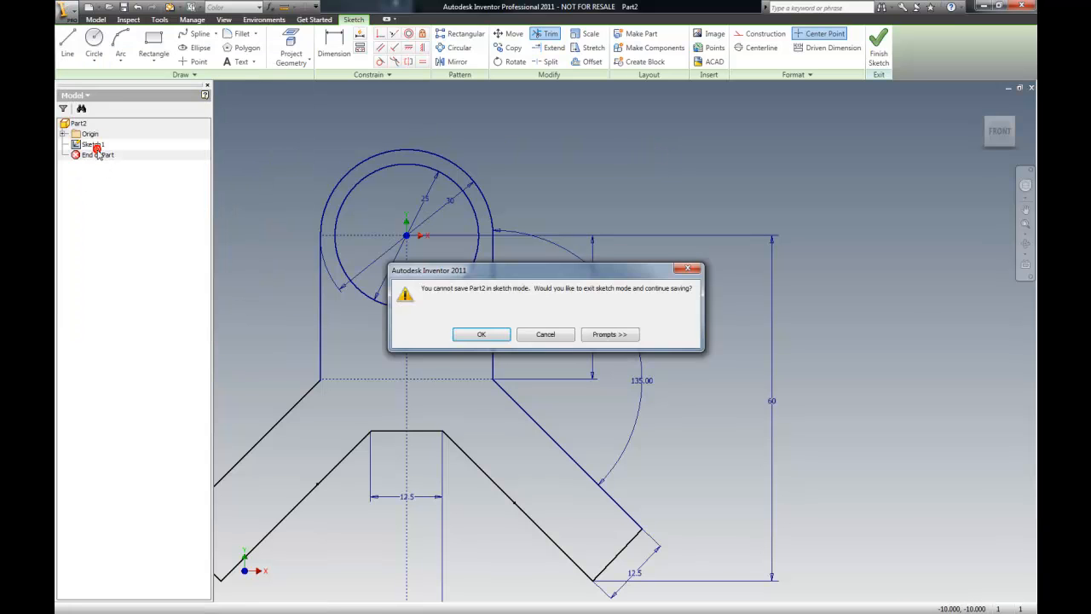
{"action": "left_click", "coordinate": [481, 334]}
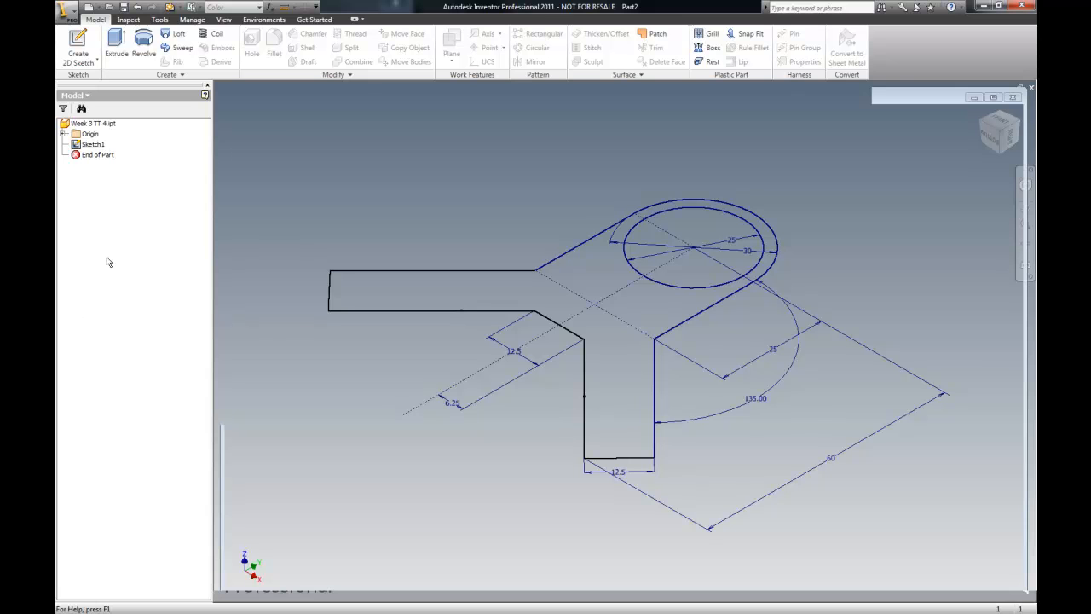
Extrude the bracket profile around the open 25 mm hole by 20 mm.
{"action": "left_click", "coordinate": [117, 44]}
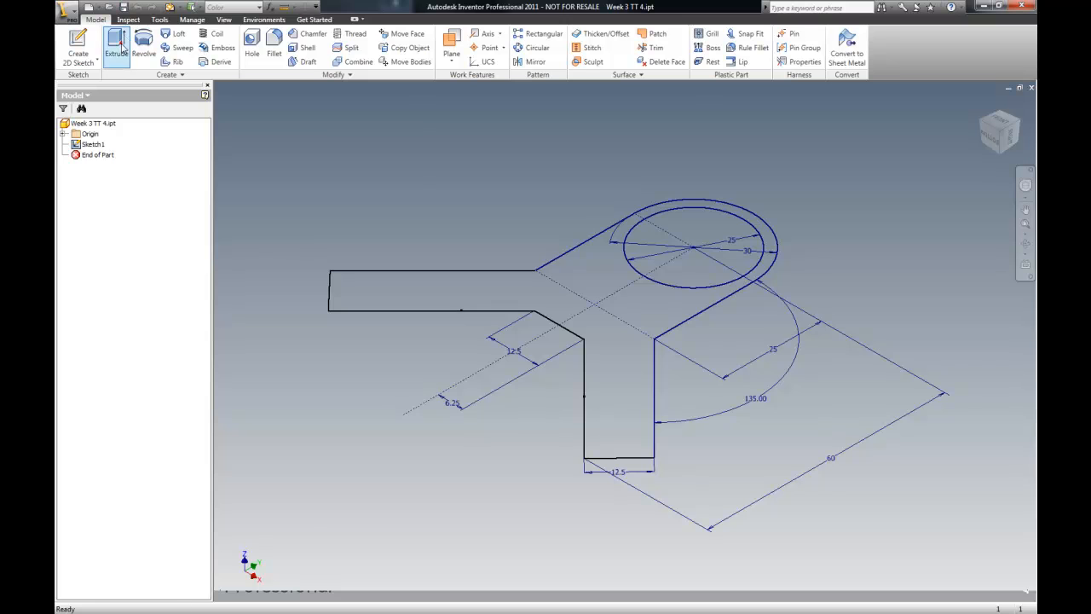
{"action": "left_click", "coordinate": [485, 280]}
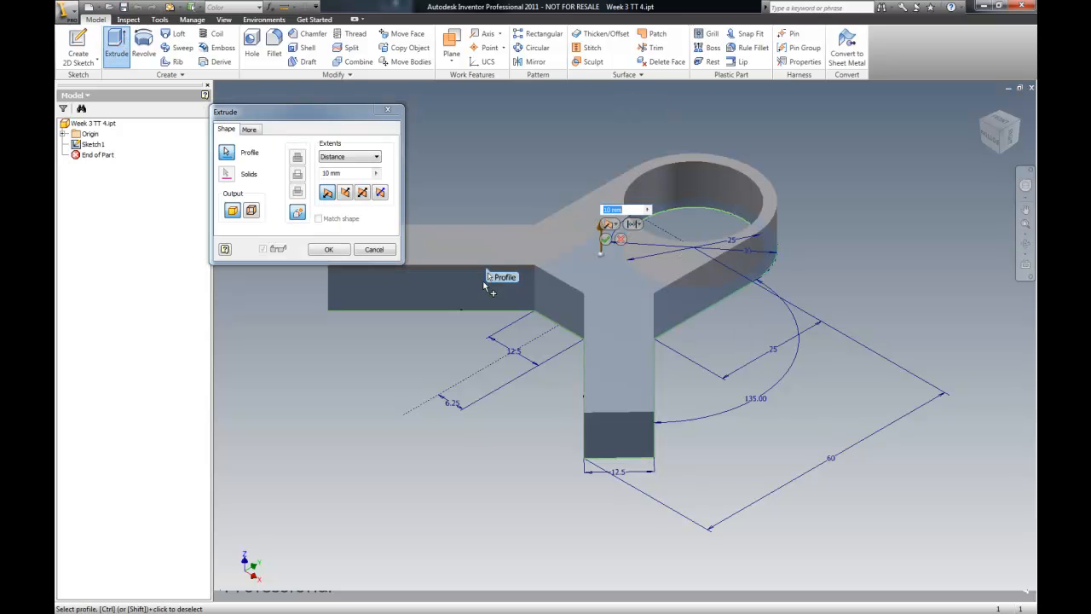
{"action": "type", "text": "2"}
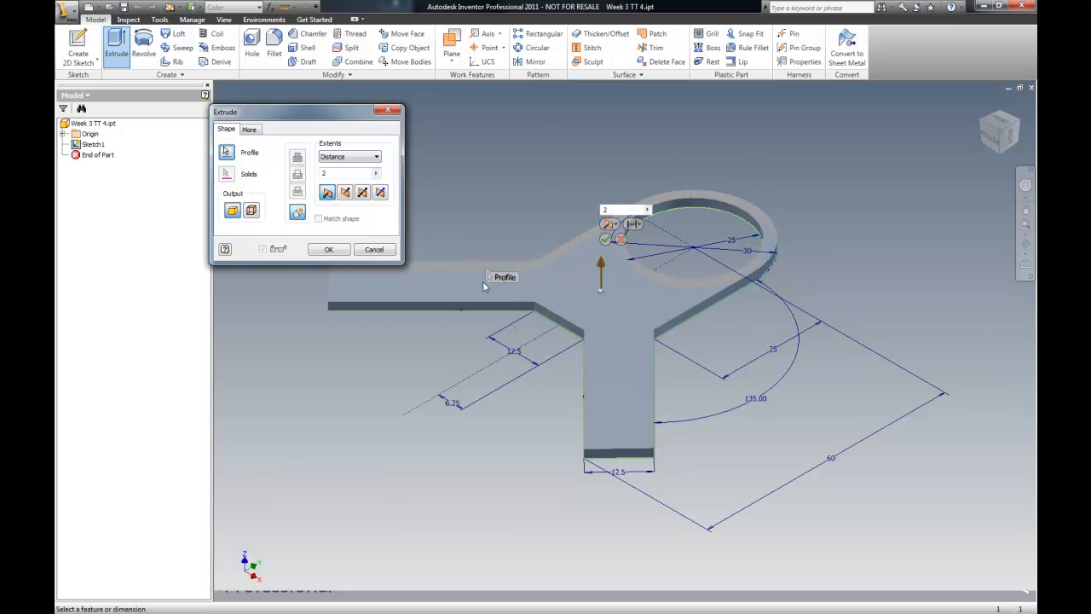
{"action": "left_click", "coordinate": [330, 173]}
{"action": "type", "text": "0"}
{"action": "key", "text": "Return"}
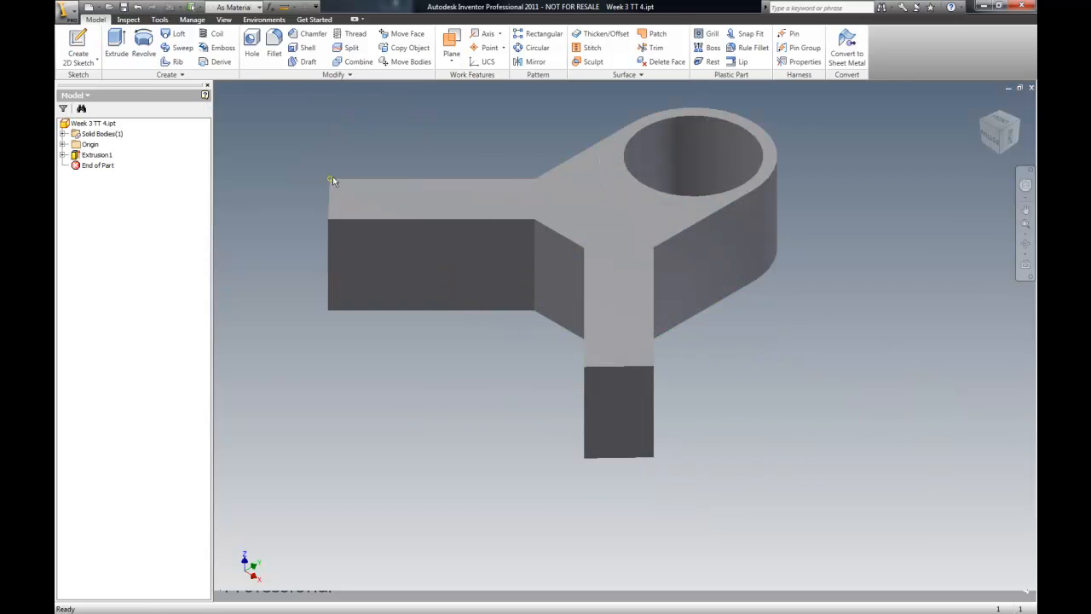
{"action": "left_click", "coordinate": [875, 283]}
Open the title block drawing Dougs Title Block Metric.dwg.
{"action": "scroll", "coordinate": [670, 348], "scroll_direction": "down", "scroll_amount": 5}
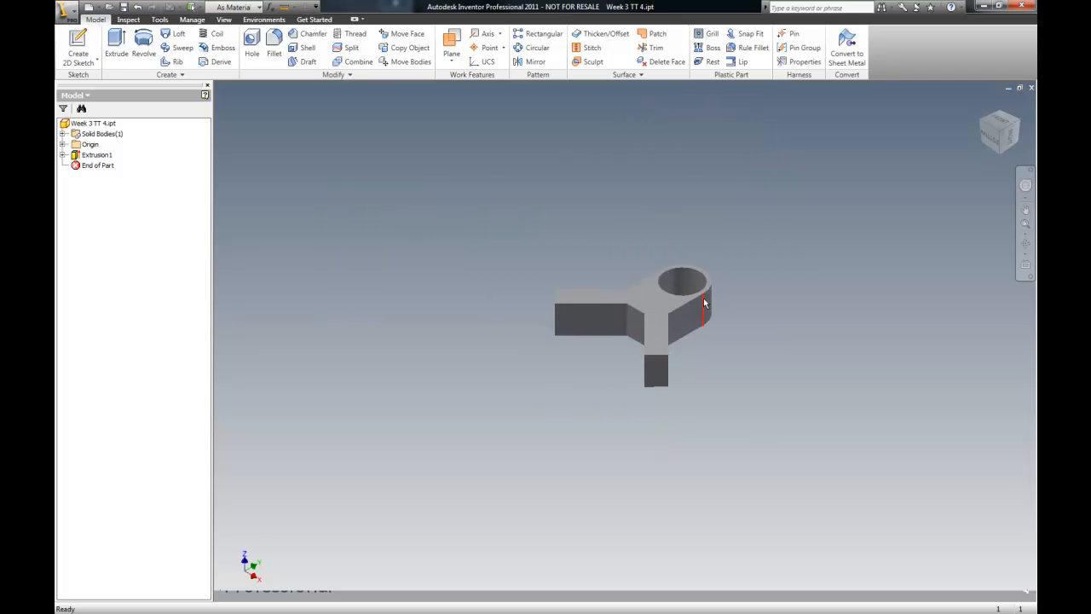
{"action": "scroll", "coordinate": [698, 300], "scroll_direction": "up", "scroll_amount": 3}
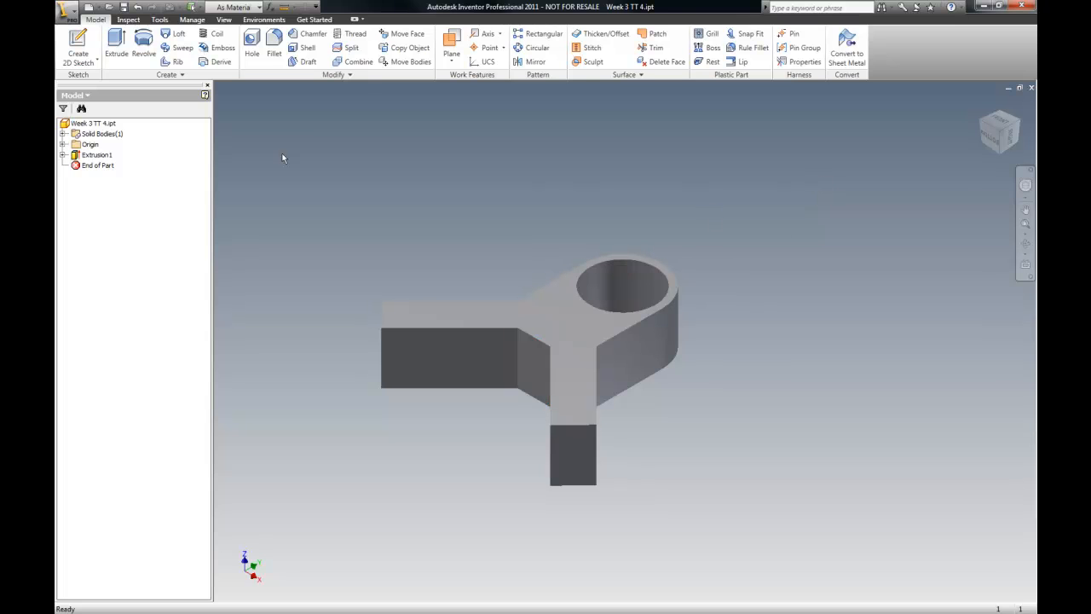
{"action": "left_click", "coordinate": [68, 11]}
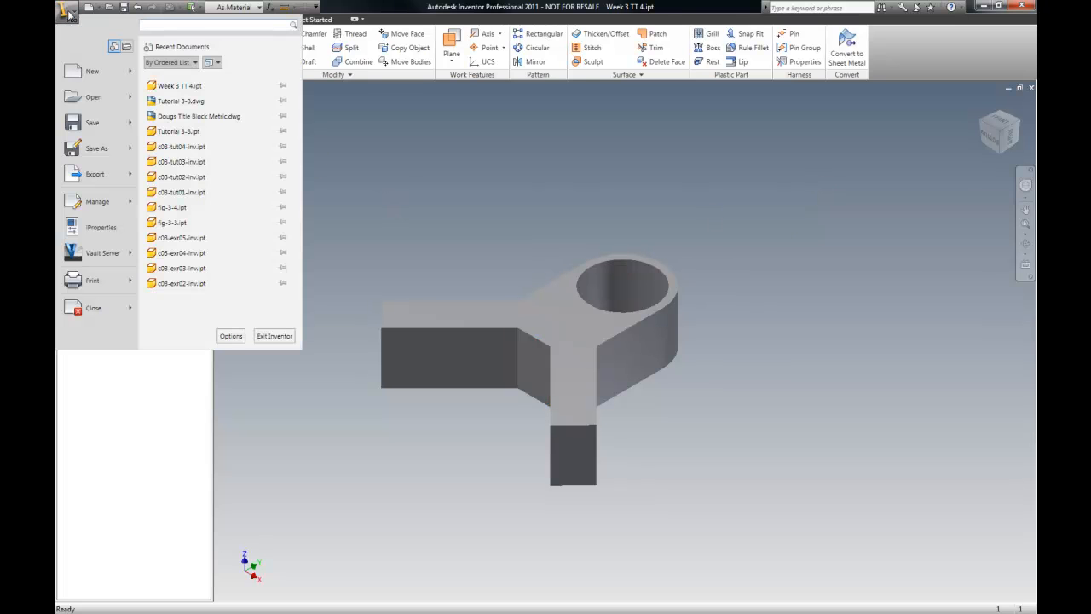
{"action": "left_click", "coordinate": [88, 103]}
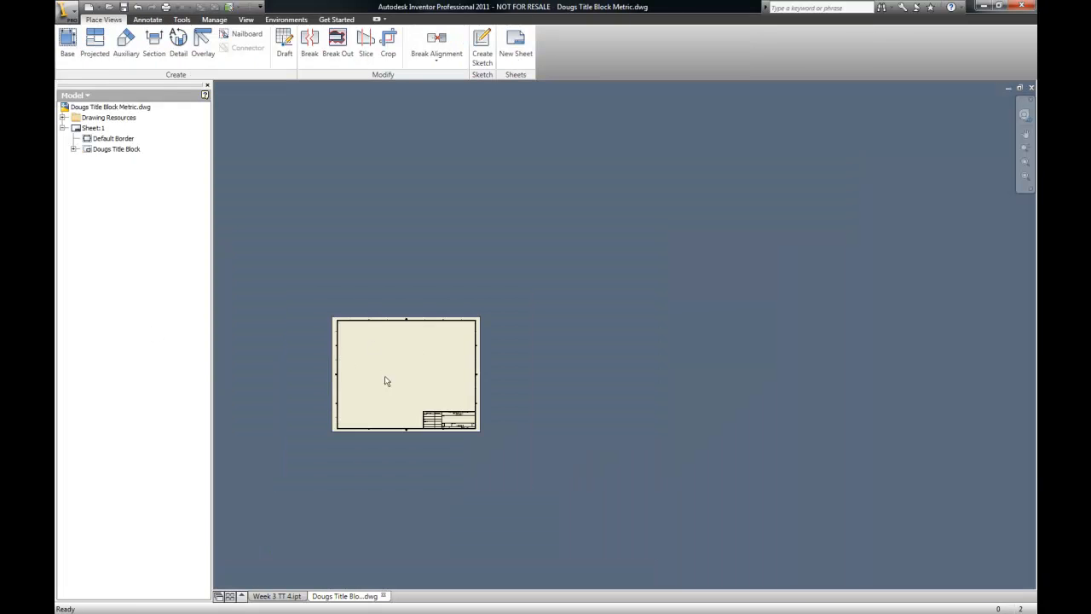
Save a copy of the title block drawing as Week_03_TT_03_ext-1--.dwg.
{"action": "scroll", "coordinate": [806, 546], "scroll_direction": "up", "scroll_amount": 5}
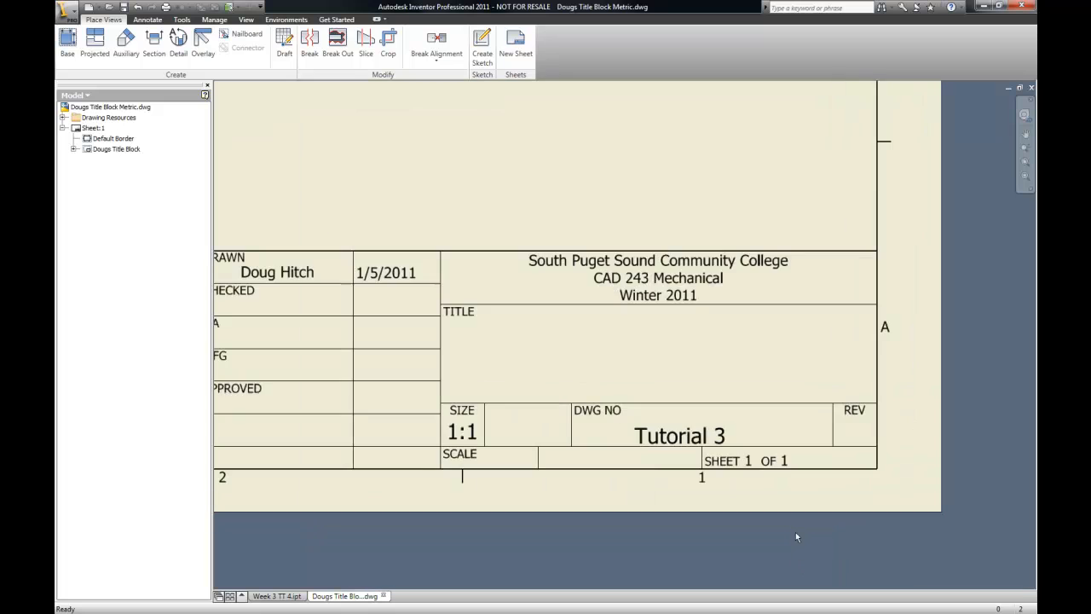
{"action": "scroll", "coordinate": [835, 521], "scroll_direction": "down", "scroll_amount": 7}
{"action": "scroll", "coordinate": [731, 458], "scroll_direction": "up", "scroll_amount": 3}
{"action": "scroll", "coordinate": [730, 459], "scroll_direction": "down", "scroll_amount": 3}
{"action": "left_click", "coordinate": [66, 10]}
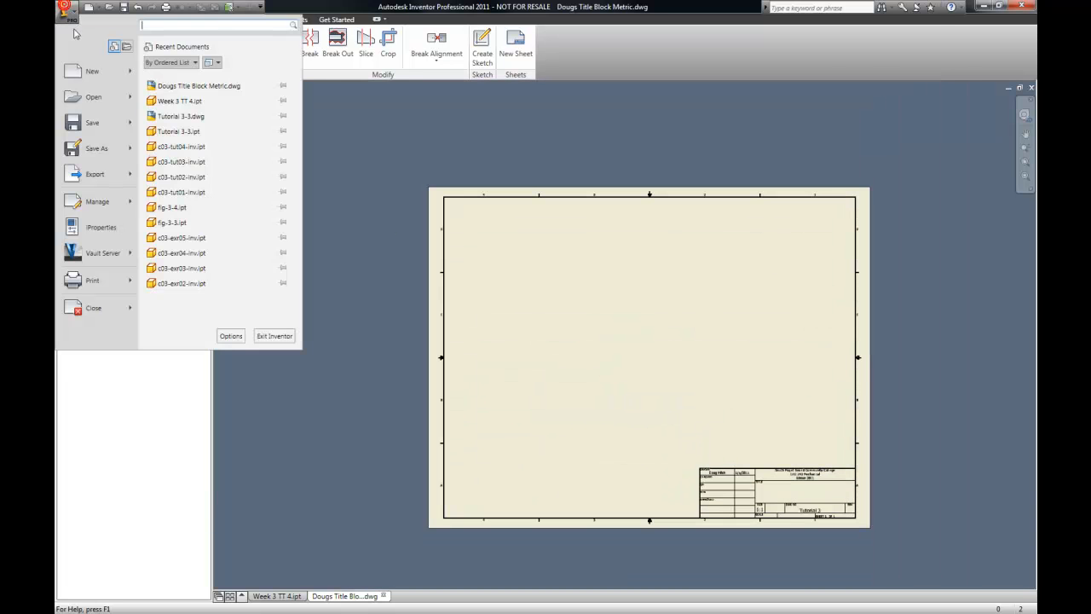
{"action": "left_click", "coordinate": [94, 149]}
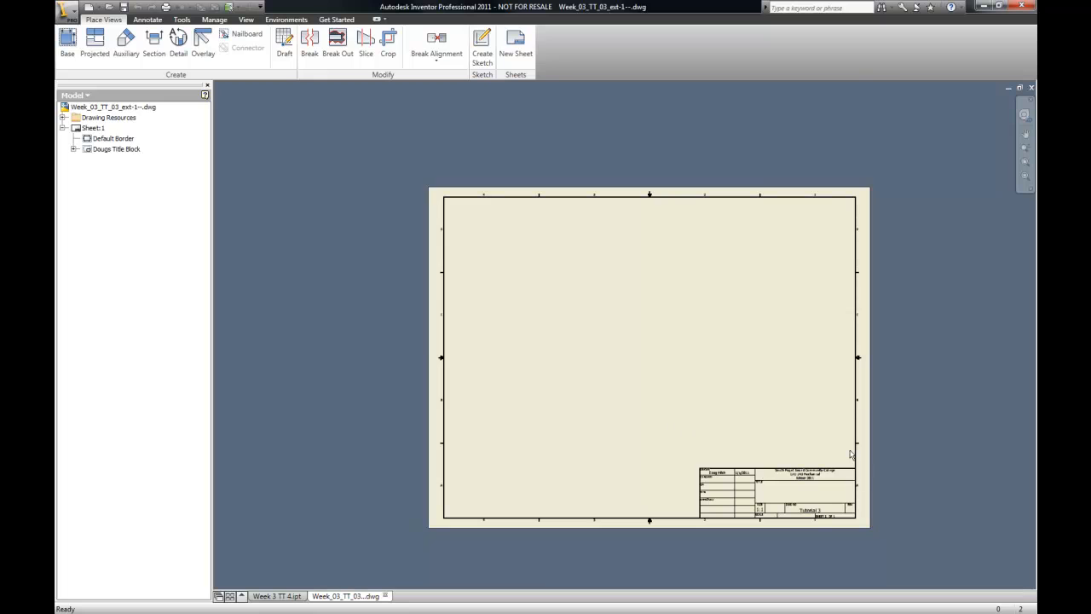
Edit the title block definition and change the DWG NO text to Tutorial 3 - 4.
{"action": "scroll", "coordinate": [865, 555], "scroll_direction": "up", "scroll_amount": 6}
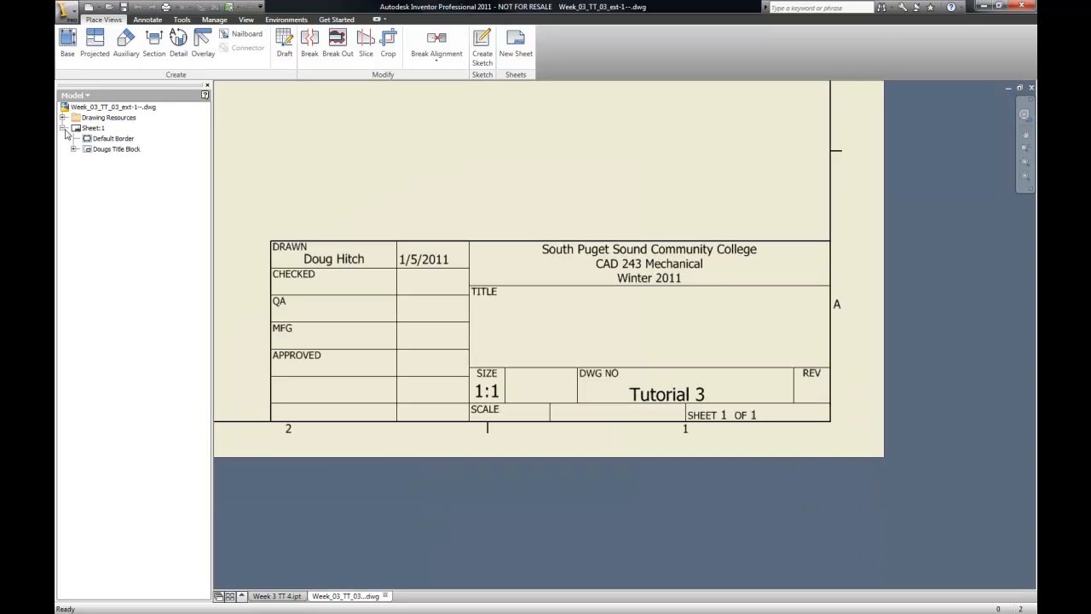
{"action": "right_click", "coordinate": [115, 151]}
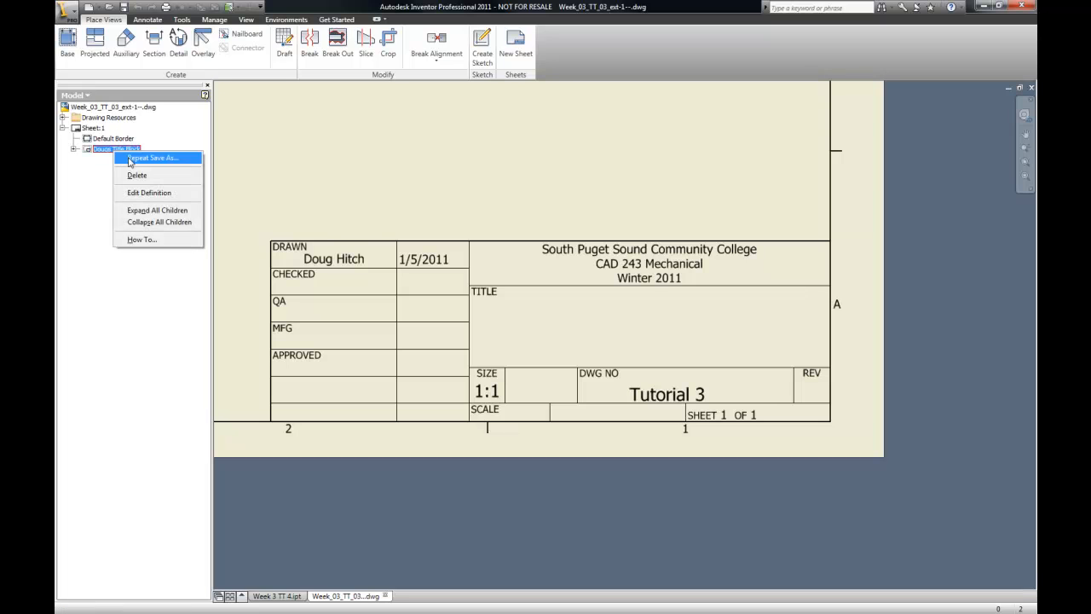
{"action": "left_click", "coordinate": [149, 193]}
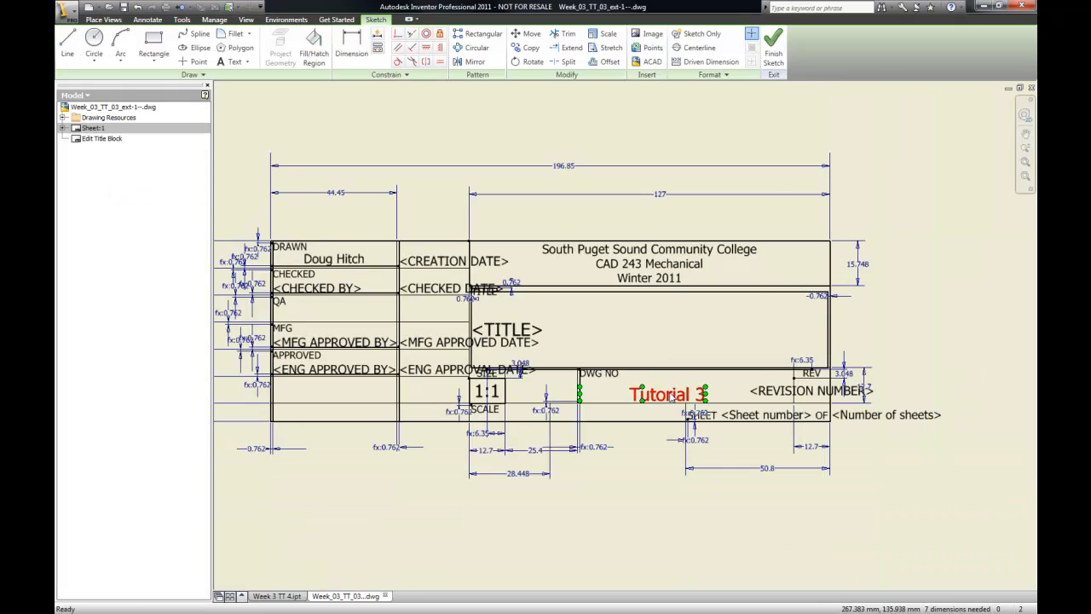
{"action": "right_click", "coordinate": [672, 397]}
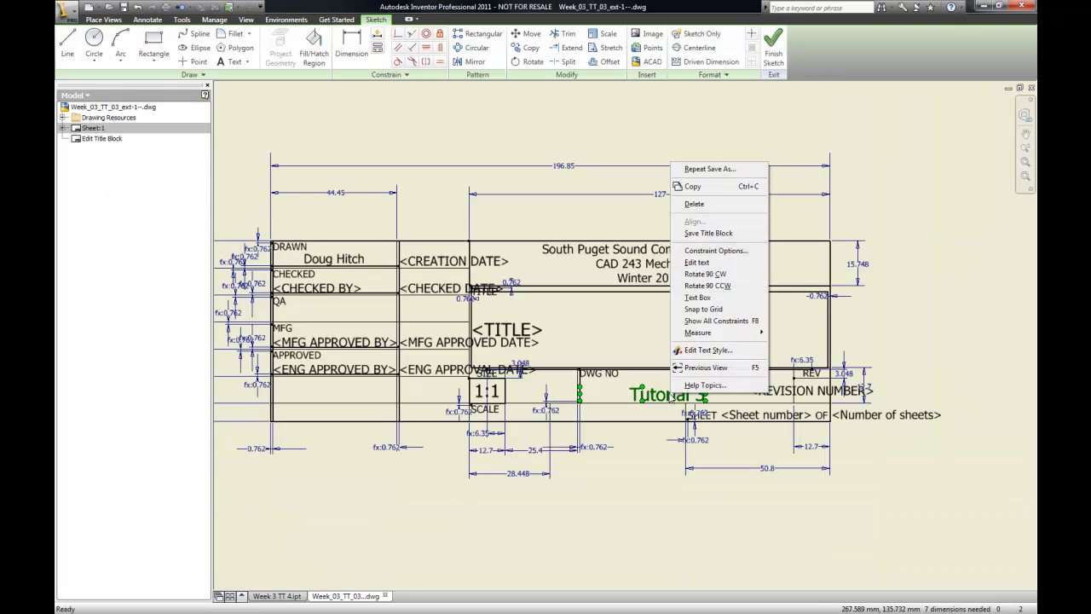
{"action": "left_click", "coordinate": [710, 262]}
{"action": "left_click_drag", "start_coordinate": [324, 307], "coordinate": [312, 308]}
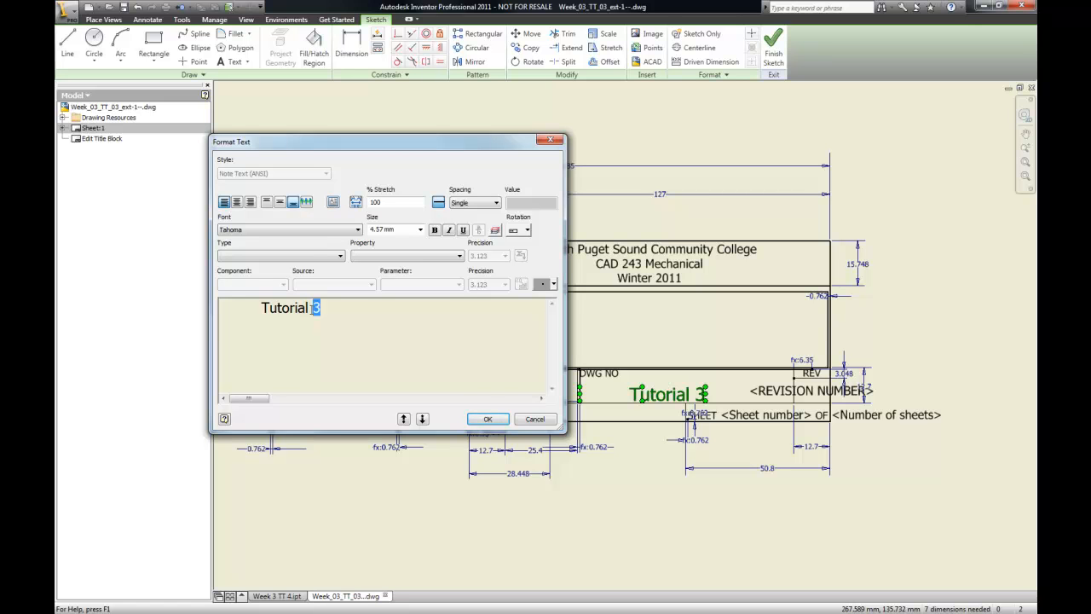
{"action": "type", "text": "3 - 4"}
{"action": "left_click", "coordinate": [489, 421]}
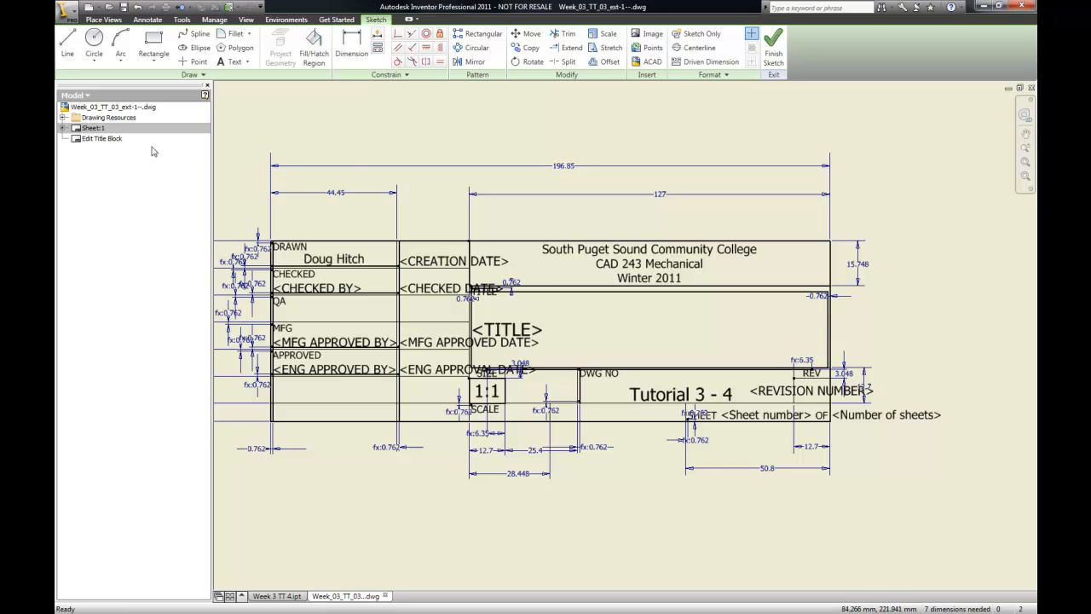
Save the edited title block definition and check it on the sheet.
{"action": "right_click", "coordinate": [228, 145]}
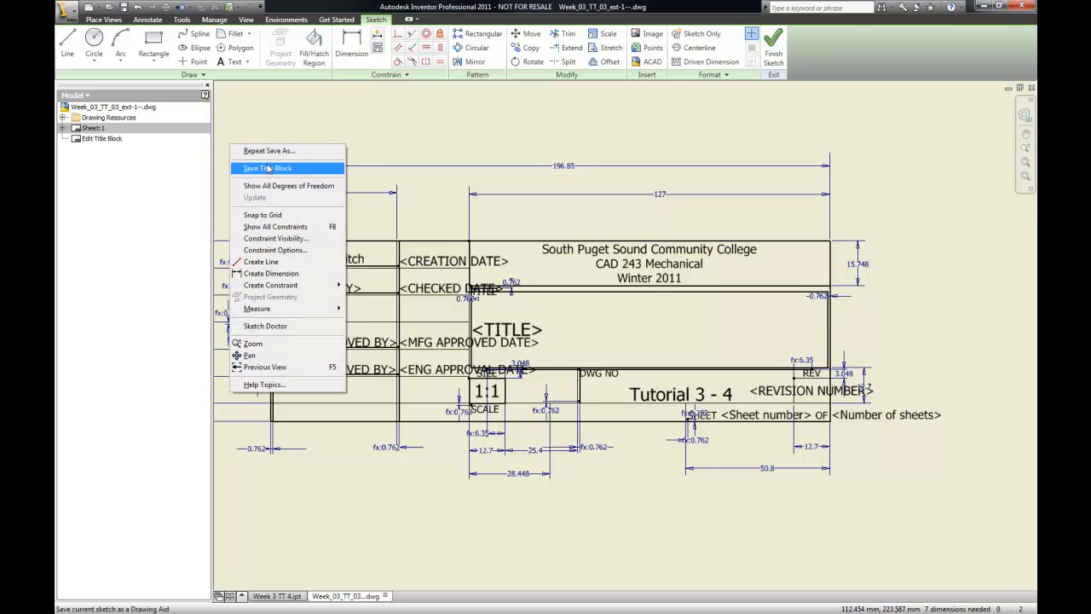
{"action": "left_click", "coordinate": [268, 168]}
{"action": "left_click", "coordinate": [478, 329]}
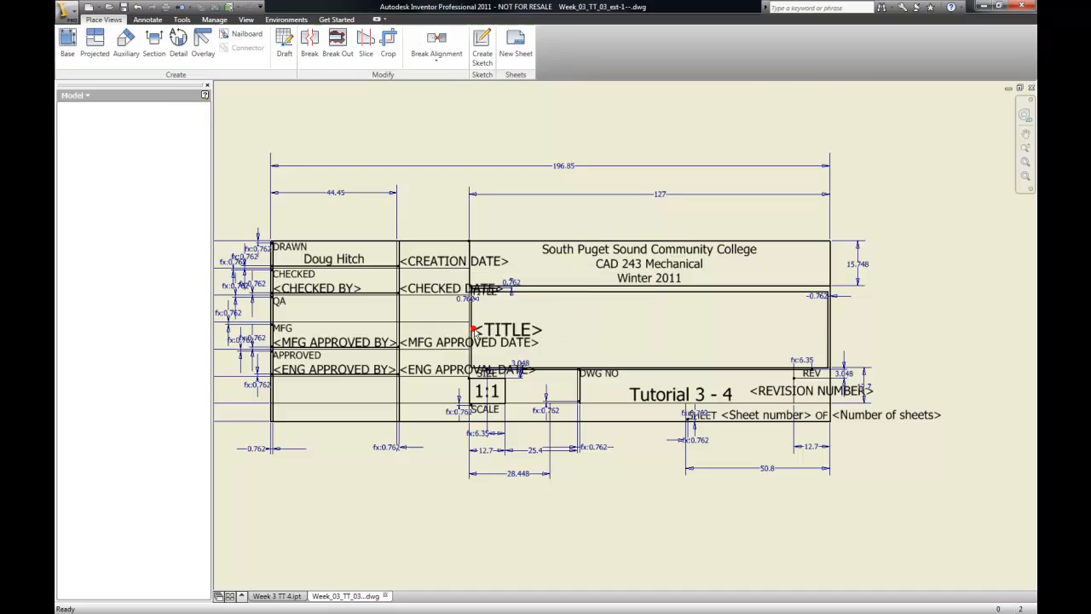
{"action": "scroll", "coordinate": [580, 471], "scroll_direction": "down", "scroll_amount": 5}
{"action": "scroll", "coordinate": [630, 476], "scroll_direction": "down", "scroll_amount": 2}
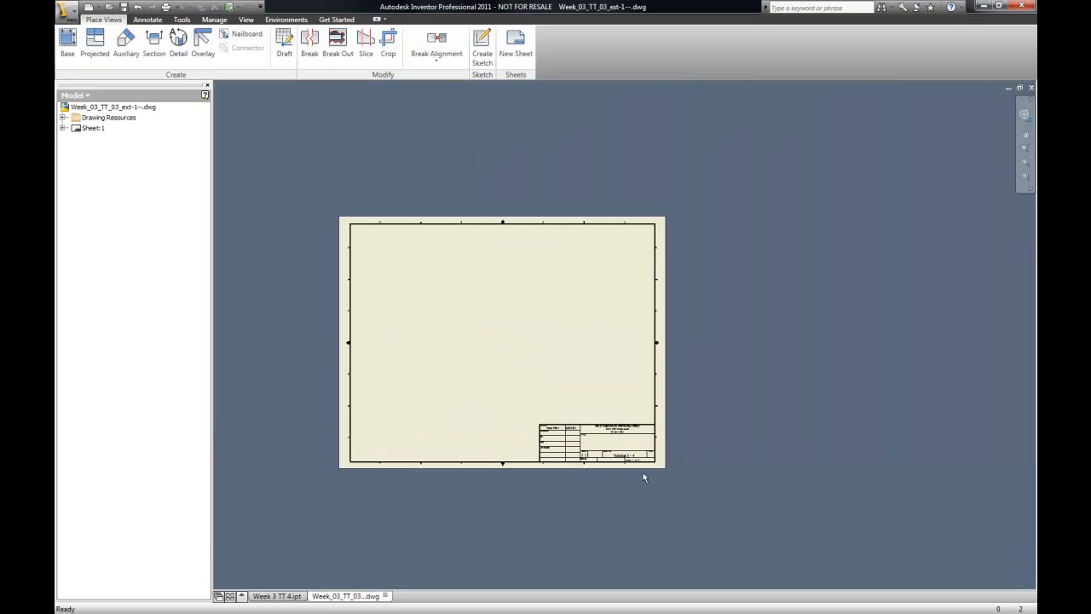
{"action": "scroll", "coordinate": [566, 454], "scroll_direction": "up", "scroll_amount": 8}
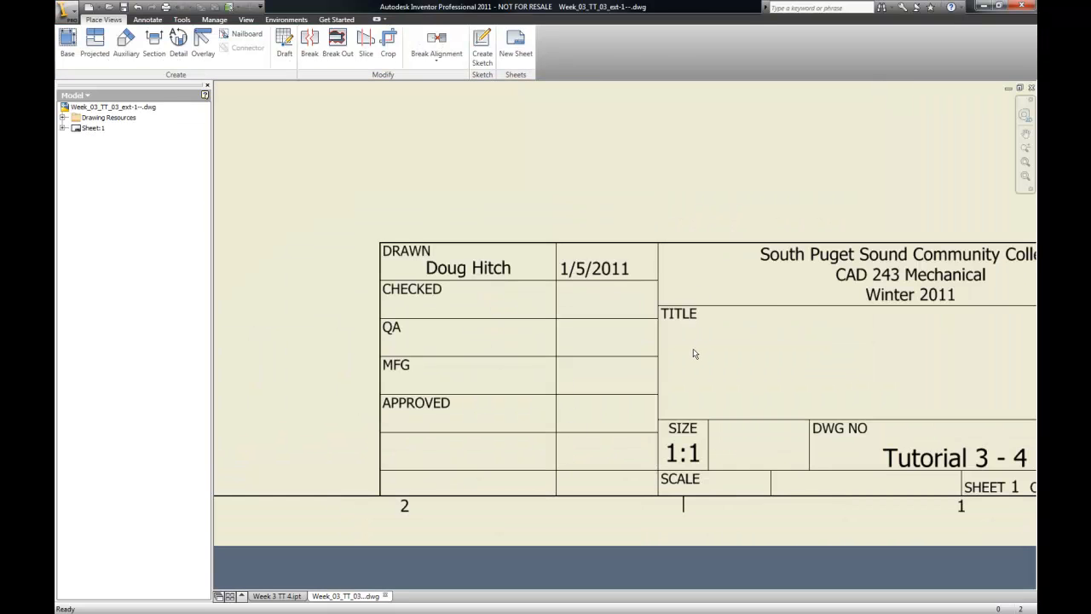
{"action": "scroll", "coordinate": [691, 353], "scroll_direction": "down", "scroll_amount": 8}
{"action": "scroll", "coordinate": [677, 361], "scroll_direction": "up", "scroll_amount": 2}
{"action": "scroll", "coordinate": [678, 365], "scroll_direction": "down", "scroll_amount": 2}
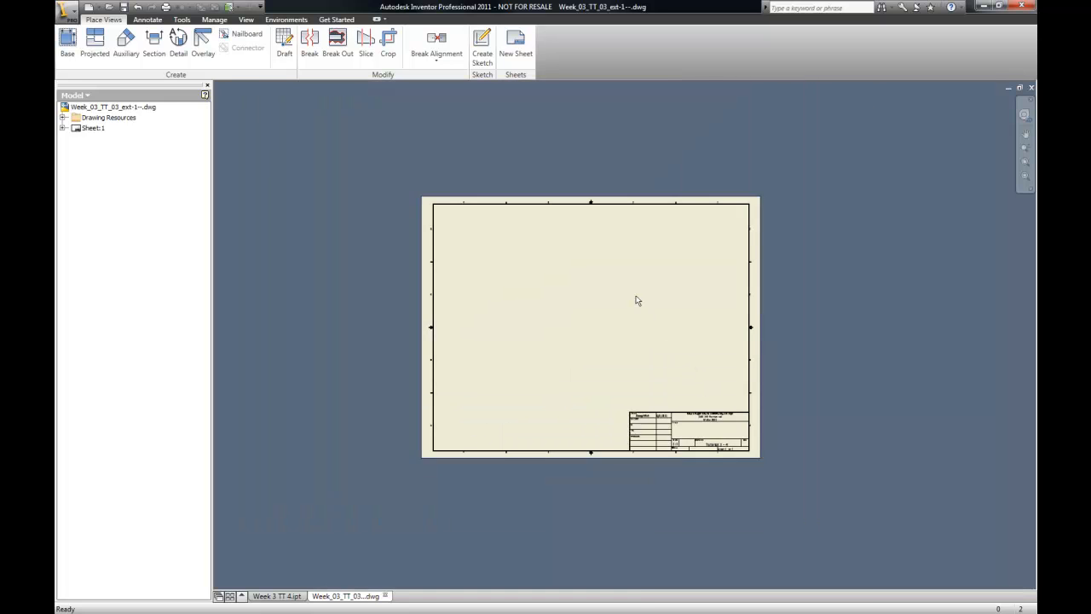
Place a front base view of the bracket at 1:1 scale, without any projected views.
{"action": "scroll", "coordinate": [626, 294], "scroll_direction": "up", "scroll_amount": 2}
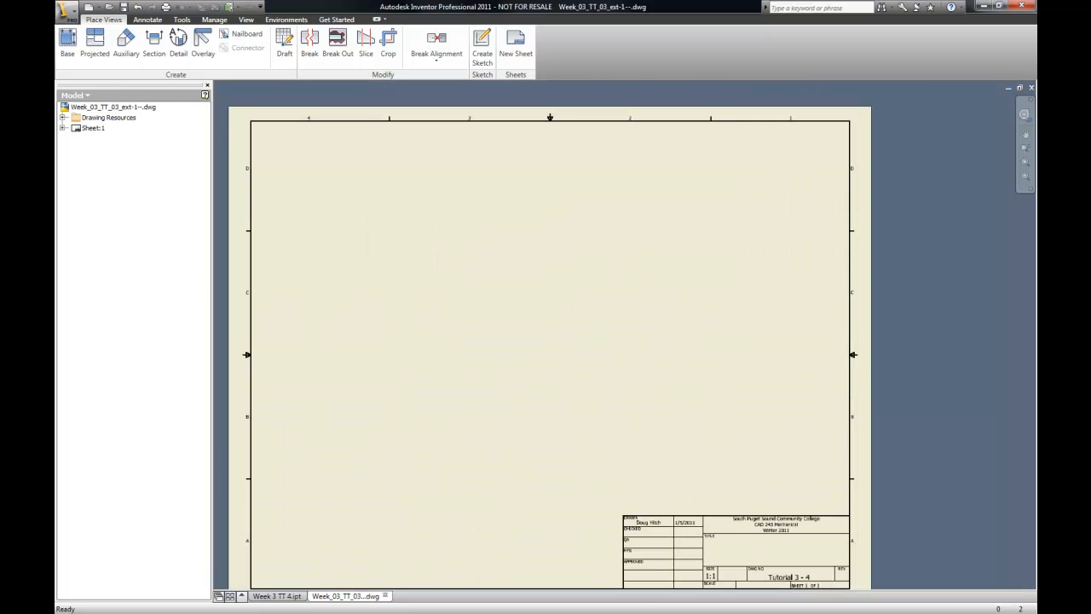
{"action": "left_click", "coordinate": [67, 41]}
{"action": "left_click", "coordinate": [458, 272]}
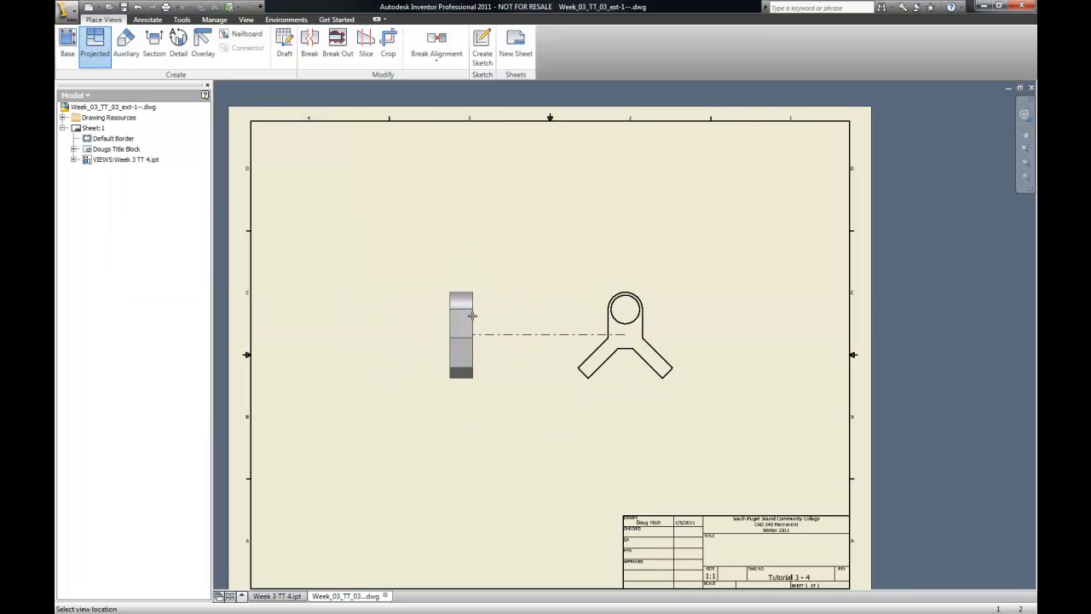
{"action": "key", "text": "Escape"}
Delete the bracket's base view from the sheet.
{"action": "left_click", "coordinate": [681, 321]}
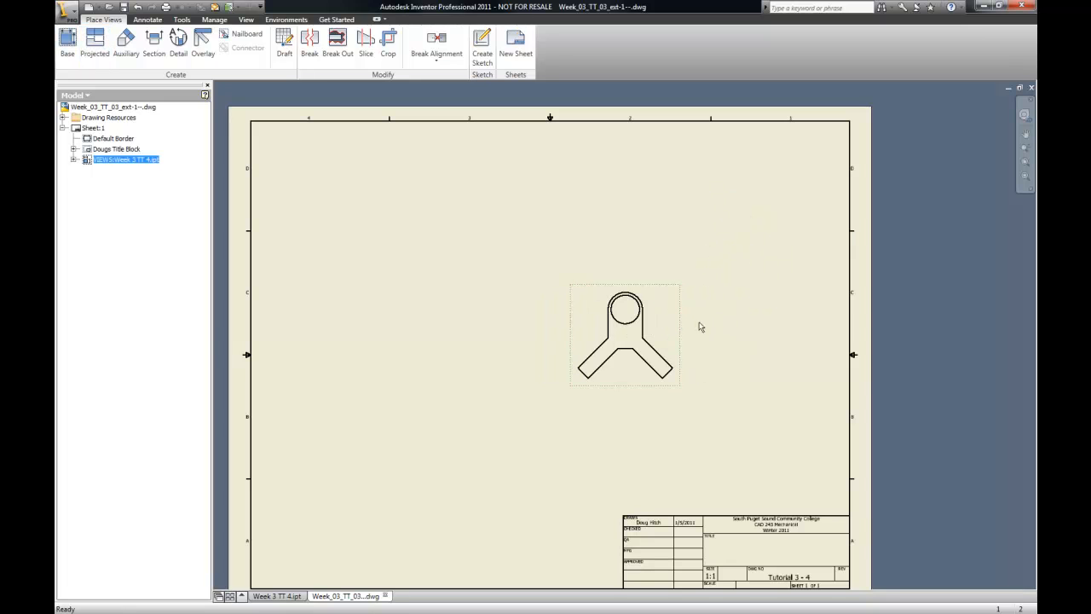
{"action": "left_click", "coordinate": [681, 326]}
{"action": "right_click", "coordinate": [679, 325]}
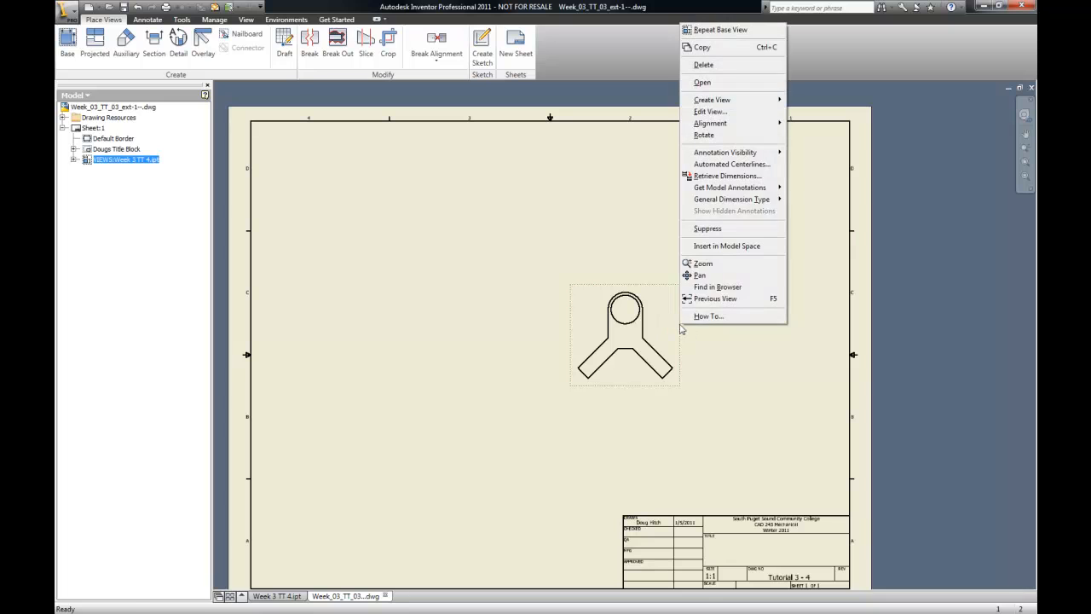
{"action": "left_click", "coordinate": [703, 66]}
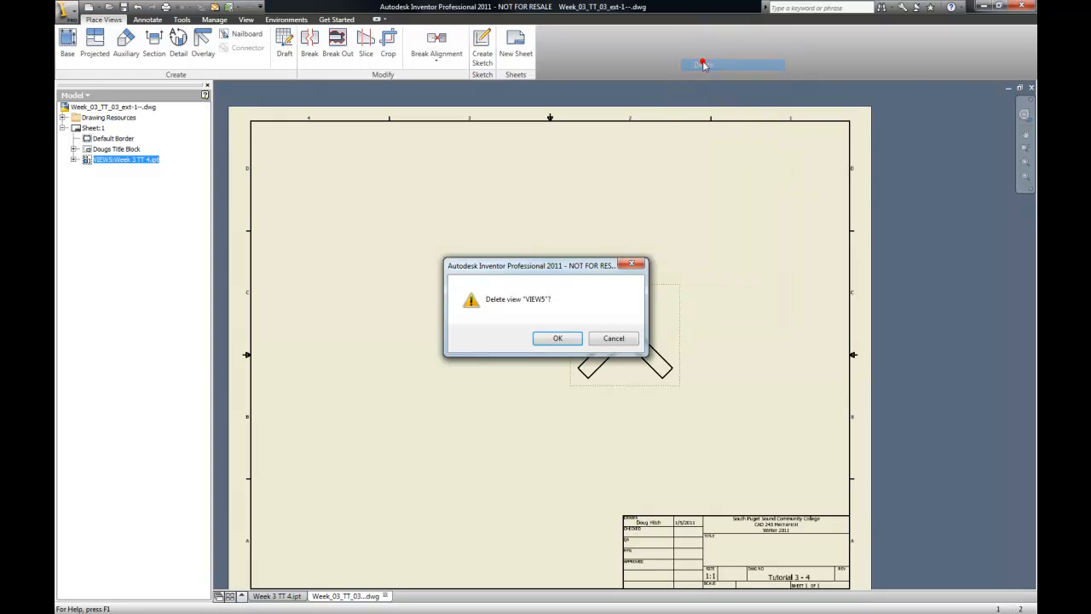
{"action": "left_click", "coordinate": [557, 339]}
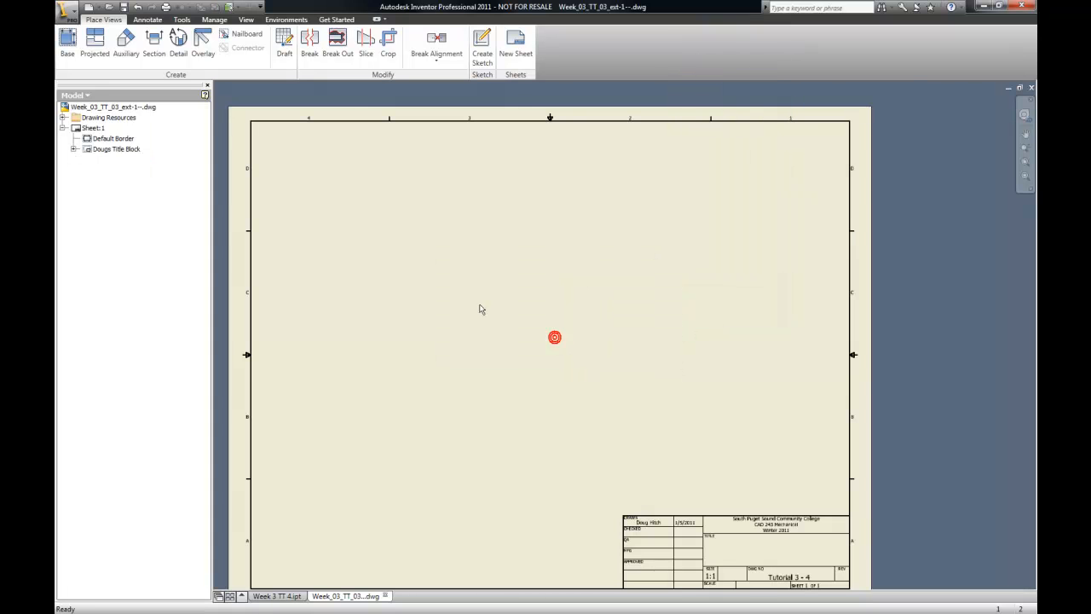
Place a front base view of Week 3 TT 4.ipt at 2:1 scale in the lower left area of the sheet.
{"action": "left_click", "coordinate": [68, 42]}
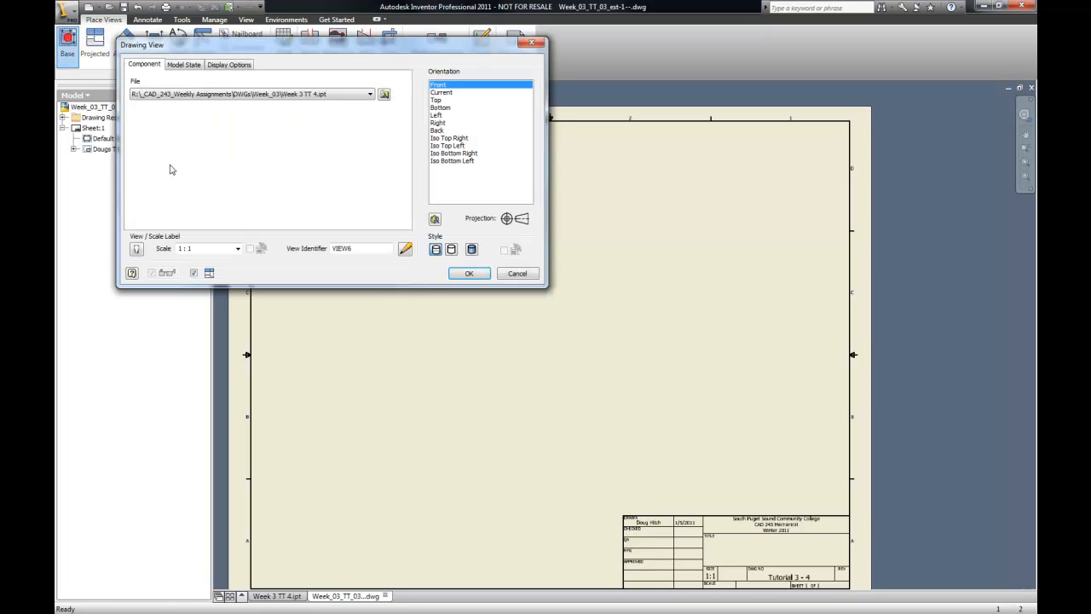
{"action": "left_click", "coordinate": [237, 248]}
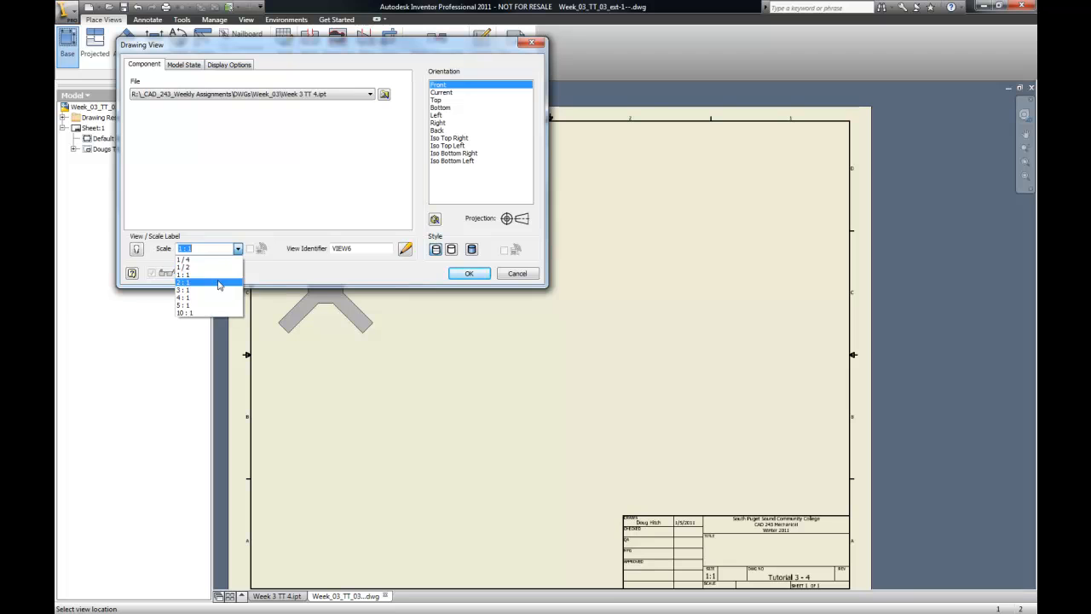
{"action": "left_click", "coordinate": [220, 283]}
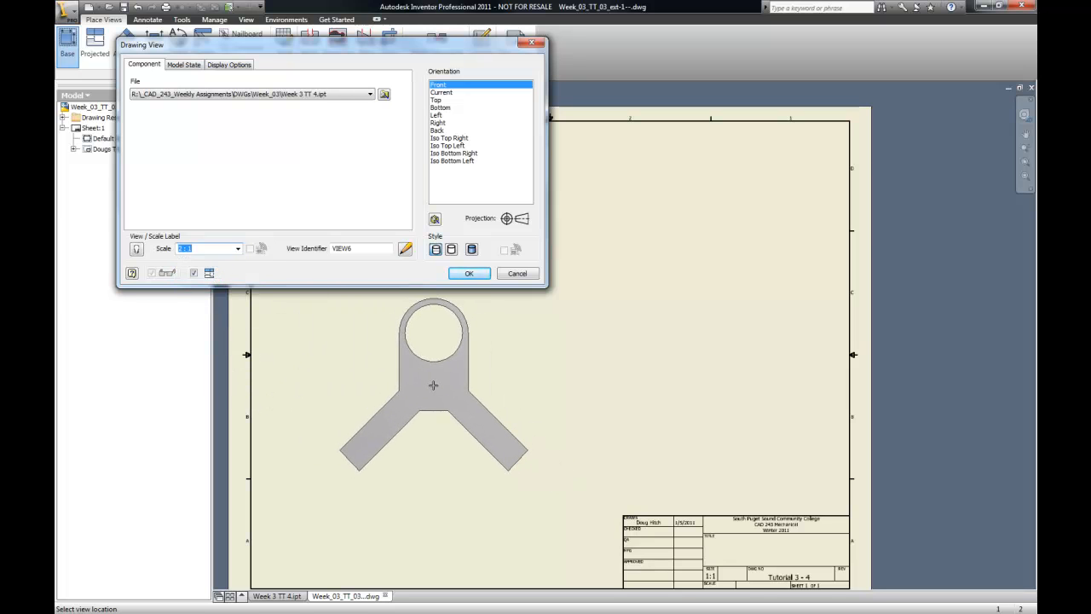
{"action": "left_click", "coordinate": [433, 386]}
Create projected side, top and isometric views from the front view.
{"action": "left_click", "coordinate": [628, 386]}
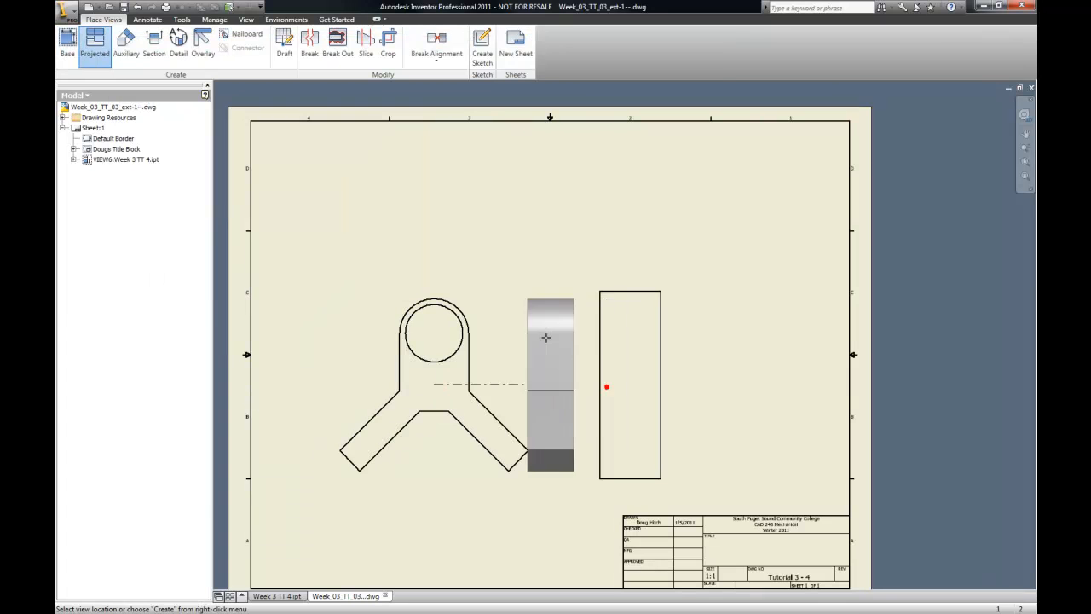
{"action": "left_click", "coordinate": [451, 239]}
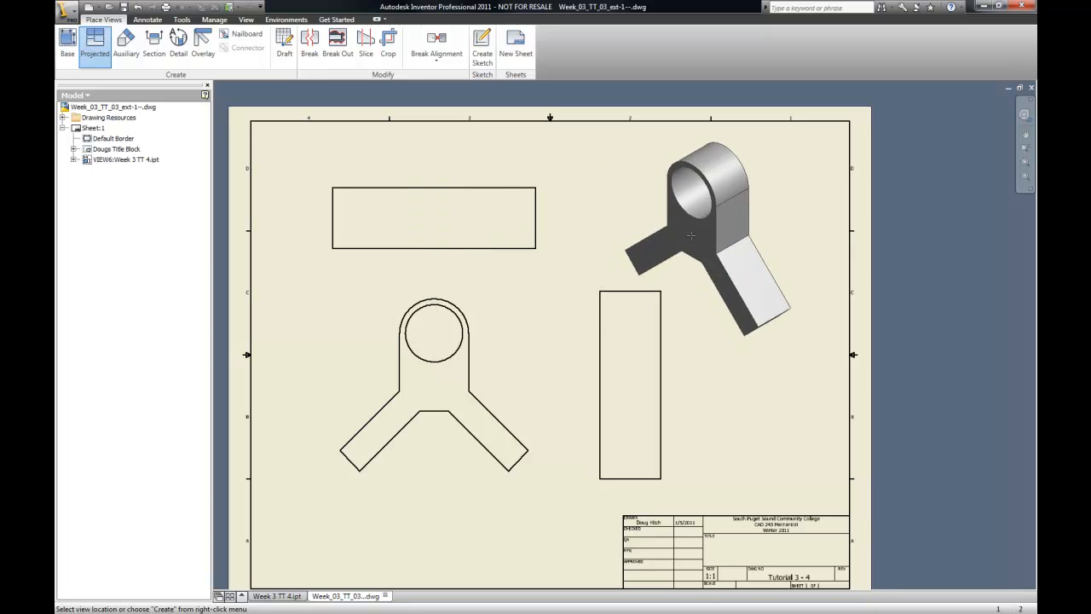
{"action": "right_click", "coordinate": [691, 237]}
{"action": "left_click", "coordinate": [719, 245]}
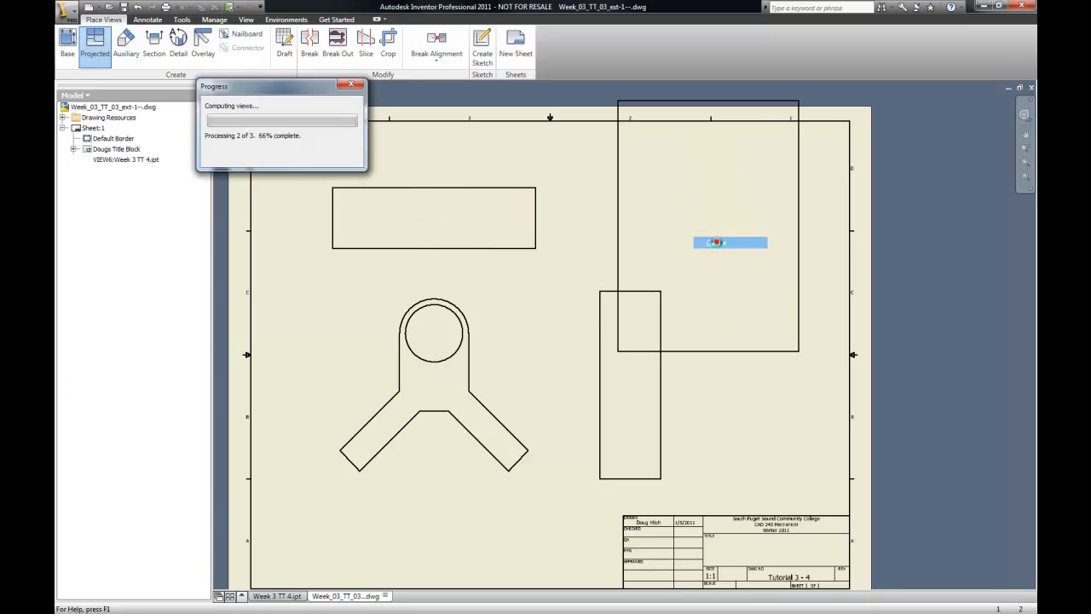
Change the isometric view's display style to shaded.
{"action": "right_click", "coordinate": [731, 346]}
{"action": "left_click", "coordinate": [772, 132]}
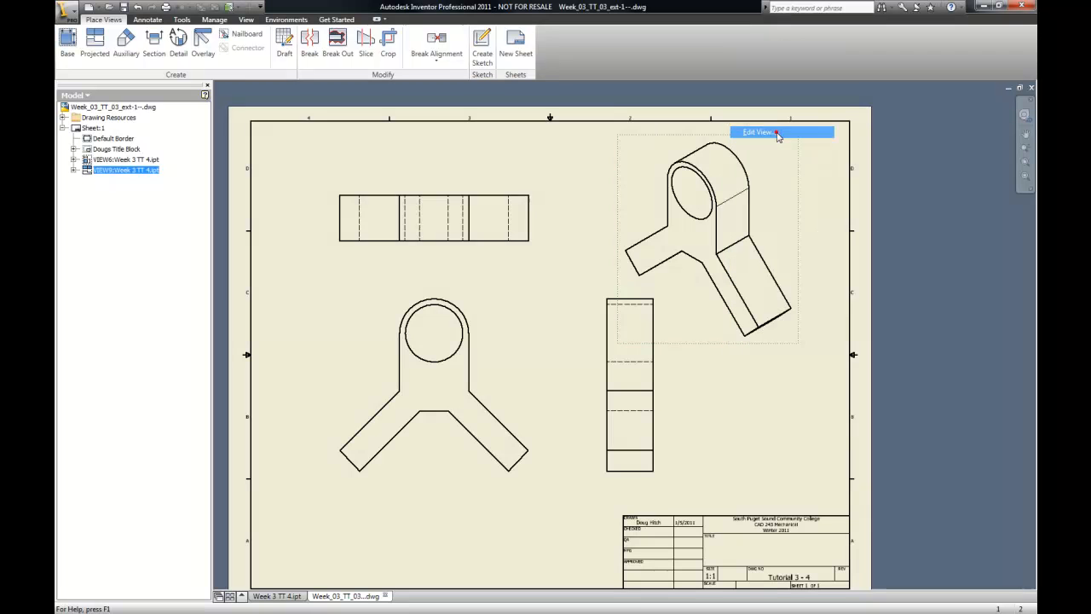
{"action": "left_click", "coordinate": [474, 250]}
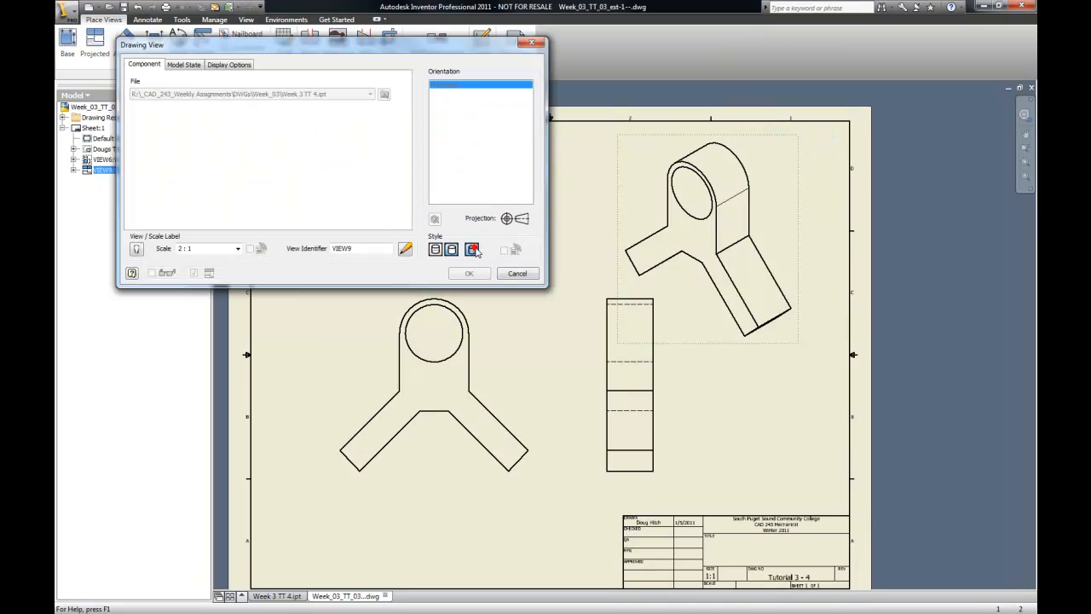
{"action": "left_click", "coordinate": [481, 274]}
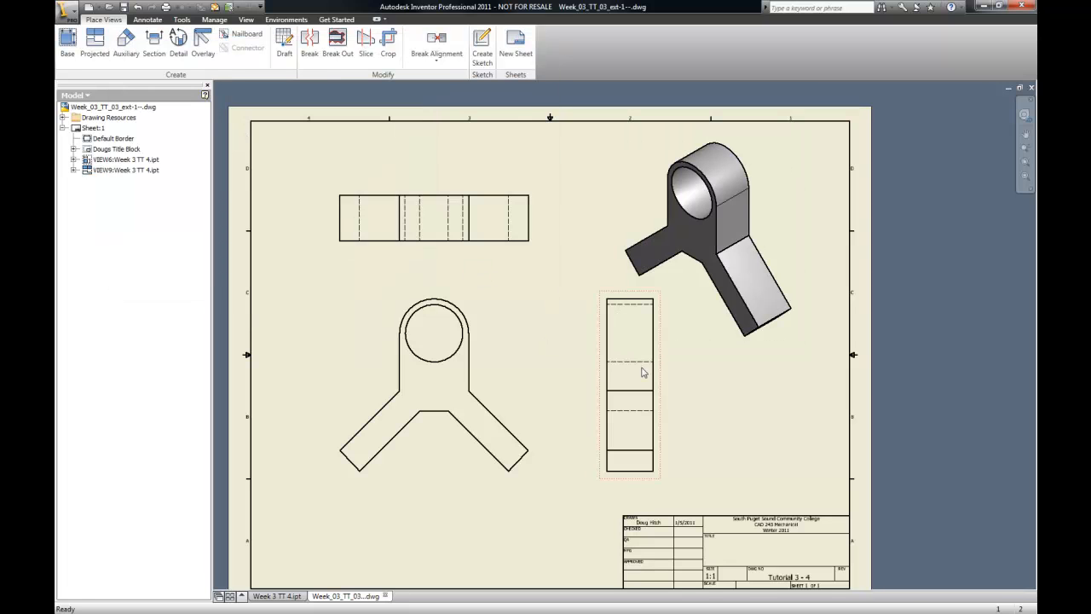
Move the side view and the front view further left on the sheet to even out the spacing.
{"action": "left_click_drag", "start_coordinate": [600, 366], "coordinate": [563, 375]}
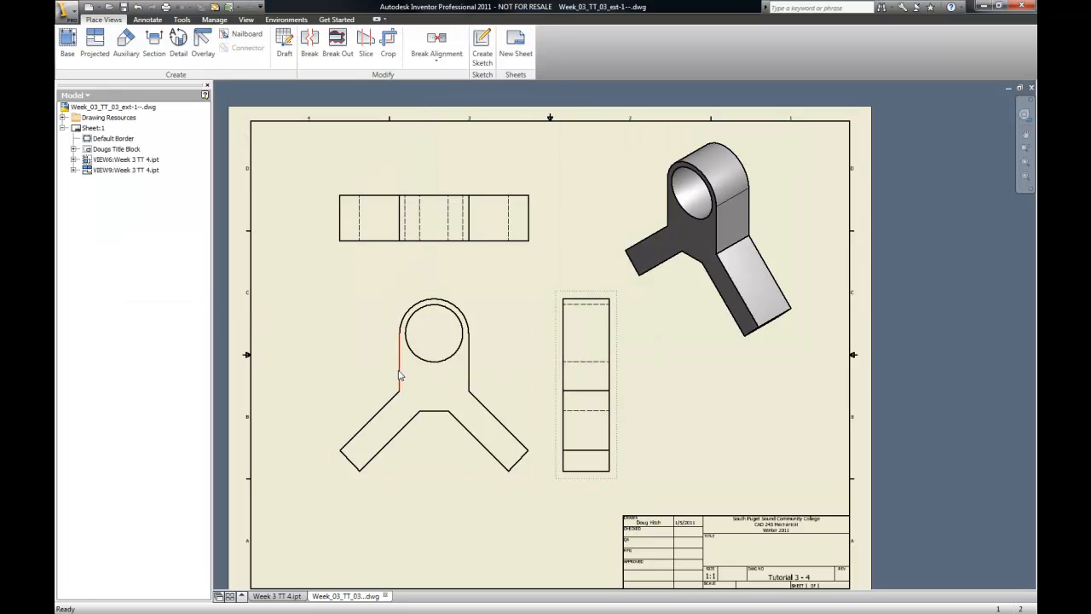
{"action": "left_click_drag", "start_coordinate": [333, 370], "coordinate": [289, 370]}
{"action": "left_click_drag", "start_coordinate": [560, 366], "coordinate": [540, 366]}
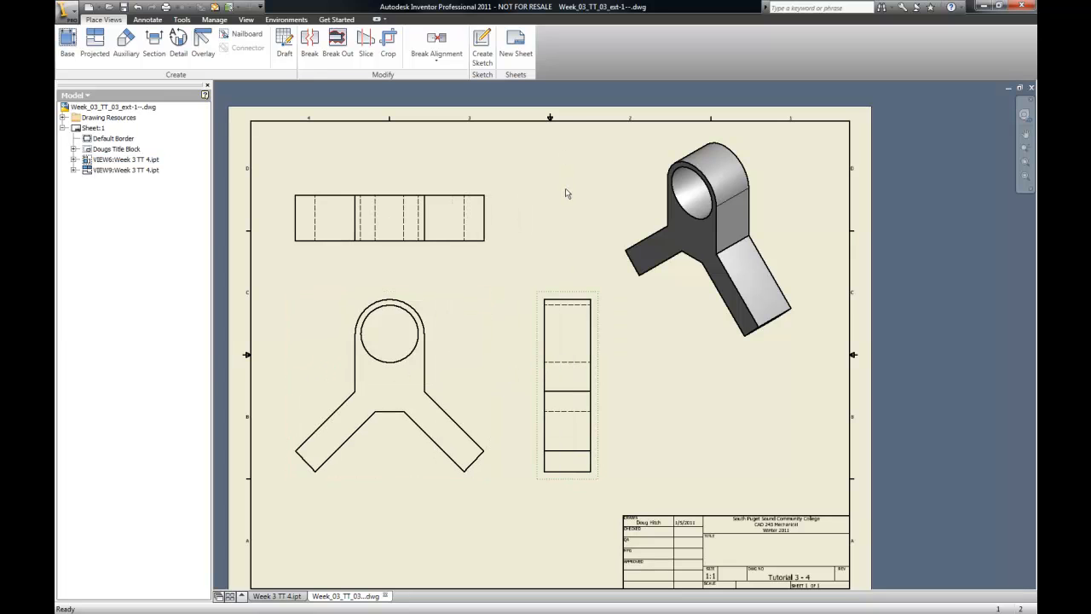